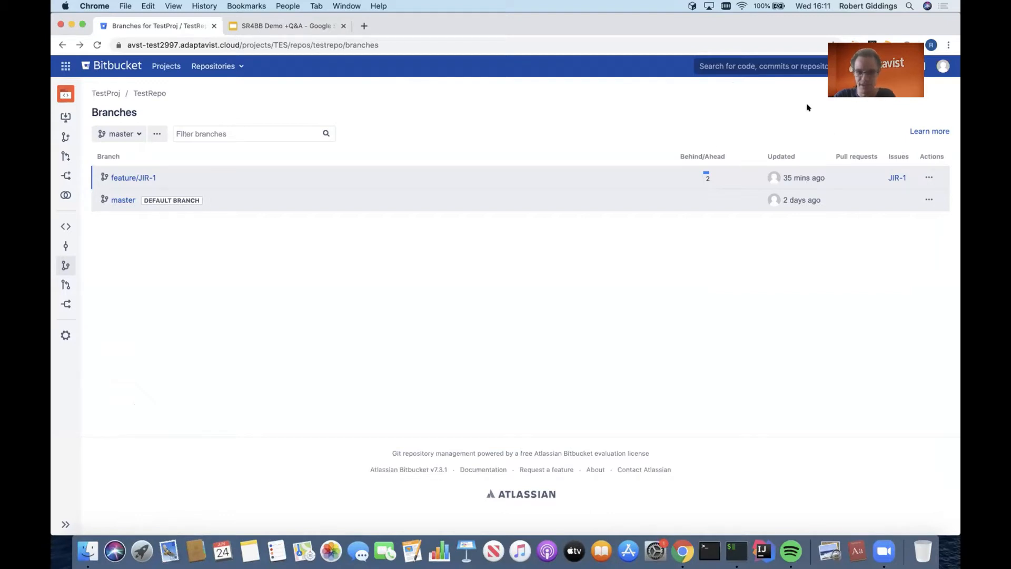
- Delete the feature/JIR-1 branch from TestRepo
{"action": "left_click", "coordinate": [929, 178]}
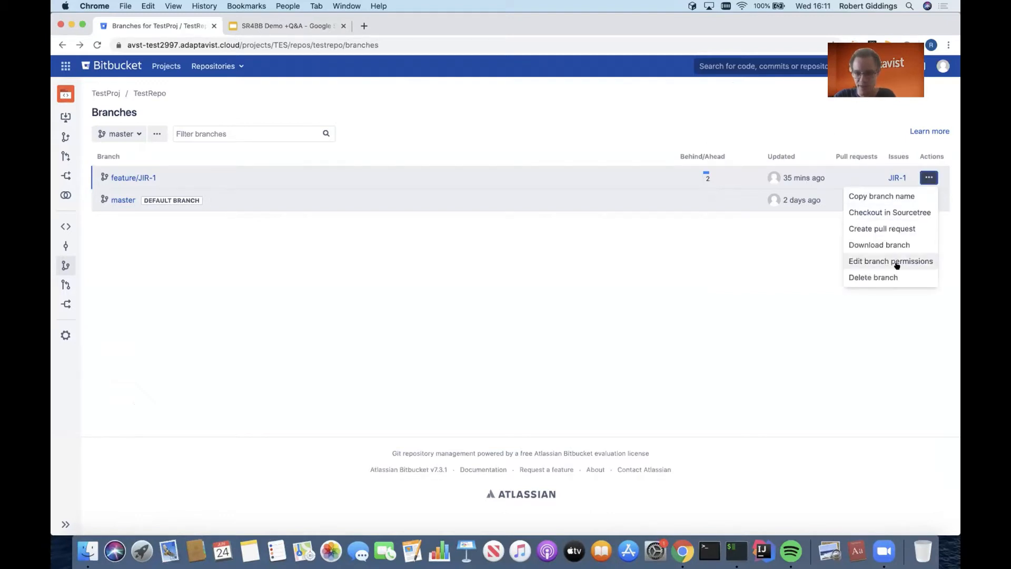
{"action": "left_click", "coordinate": [897, 276]}
{"action": "left_click", "coordinate": [573, 205]}
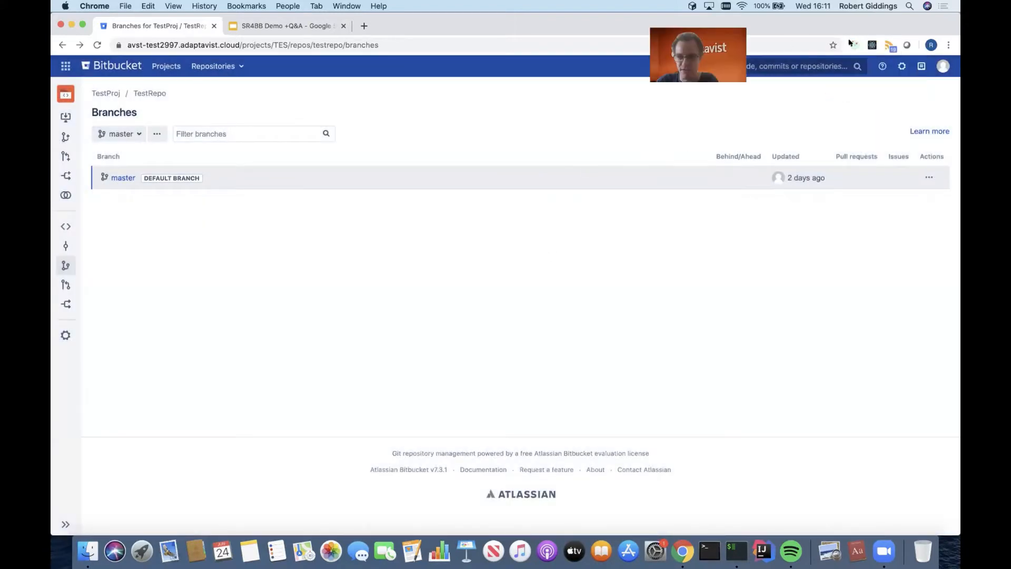
- Open the ScriptRunner Script Event Handlers page in the Bitbucket administration
{"action": "left_click", "coordinate": [901, 65]}
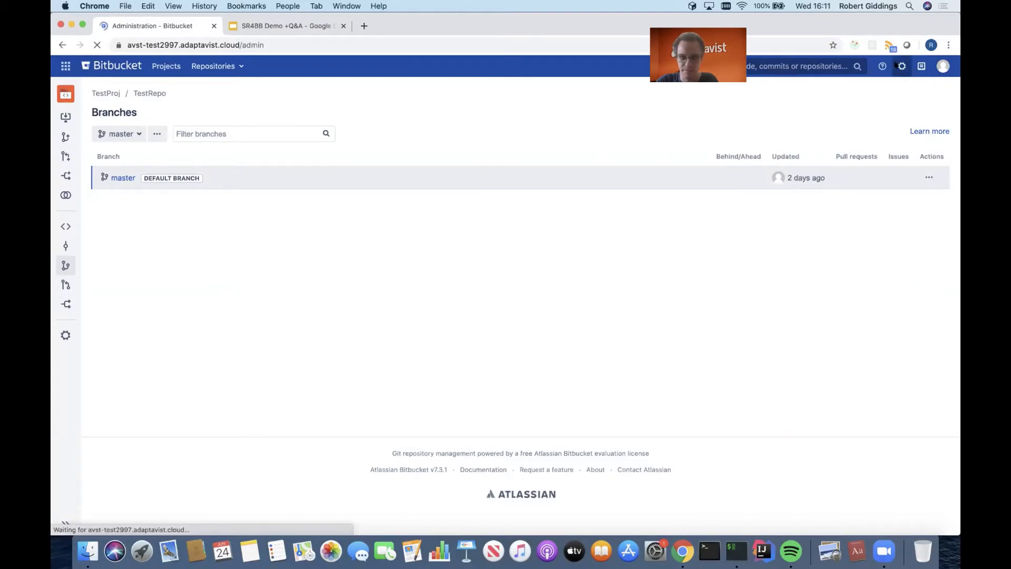
{"action": "scroll", "coordinate": [521, 260], "scroll_direction": "down", "scroll_amount": 10}
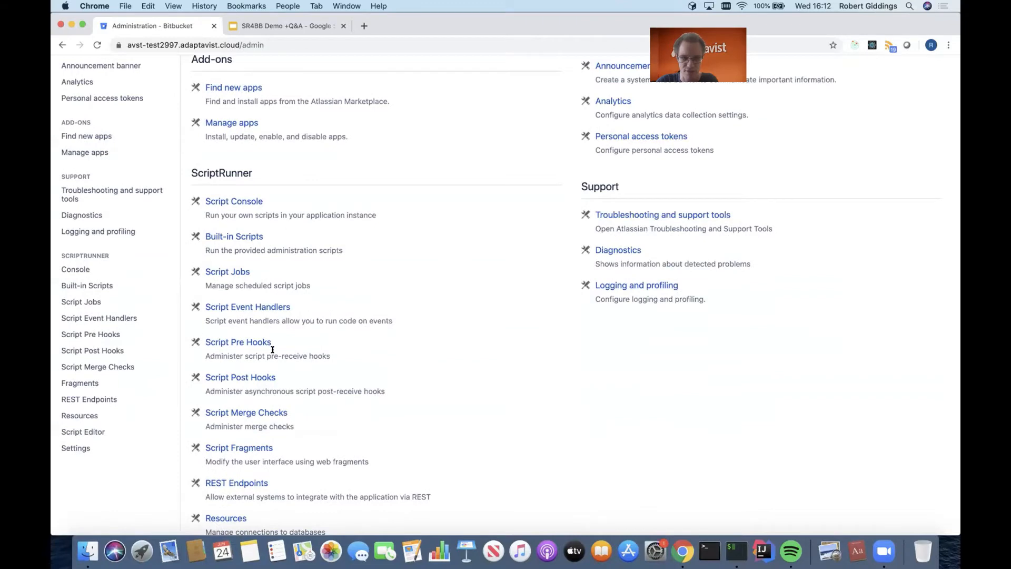
{"action": "scroll", "coordinate": [272, 350], "scroll_direction": "down", "scroll_amount": 1}
{"action": "left_click", "coordinate": [273, 276]}
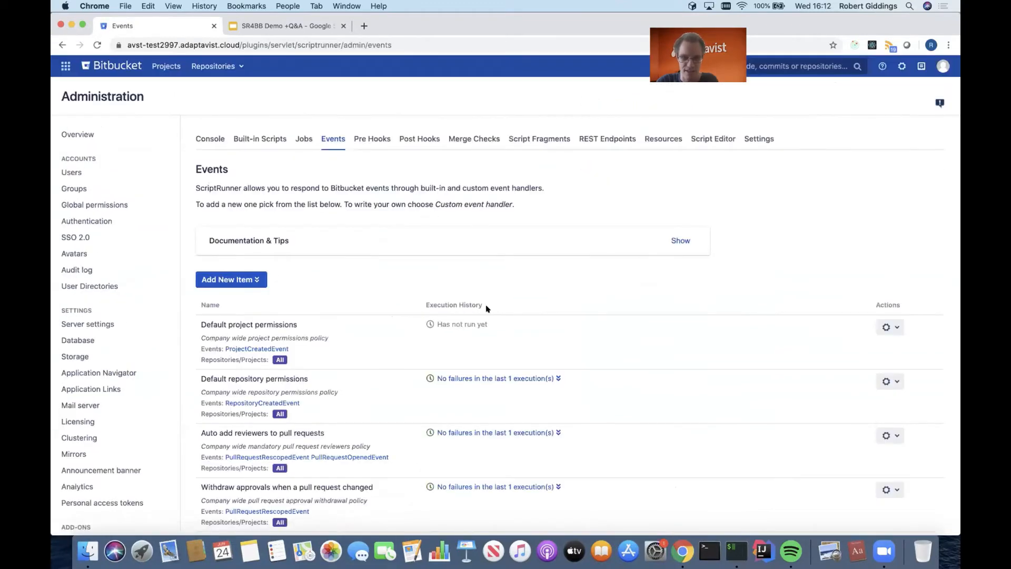
- Review the configuration of the Default project permissions event handler and leave it without saving
{"action": "scroll", "coordinate": [487, 309], "scroll_direction": "down", "scroll_amount": 3}
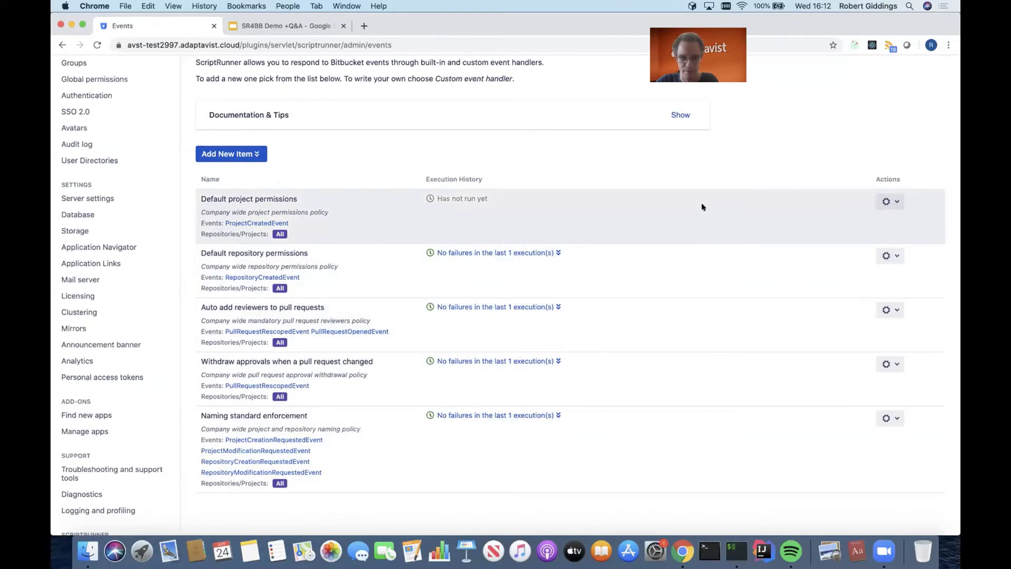
{"action": "left_click", "coordinate": [894, 201]}
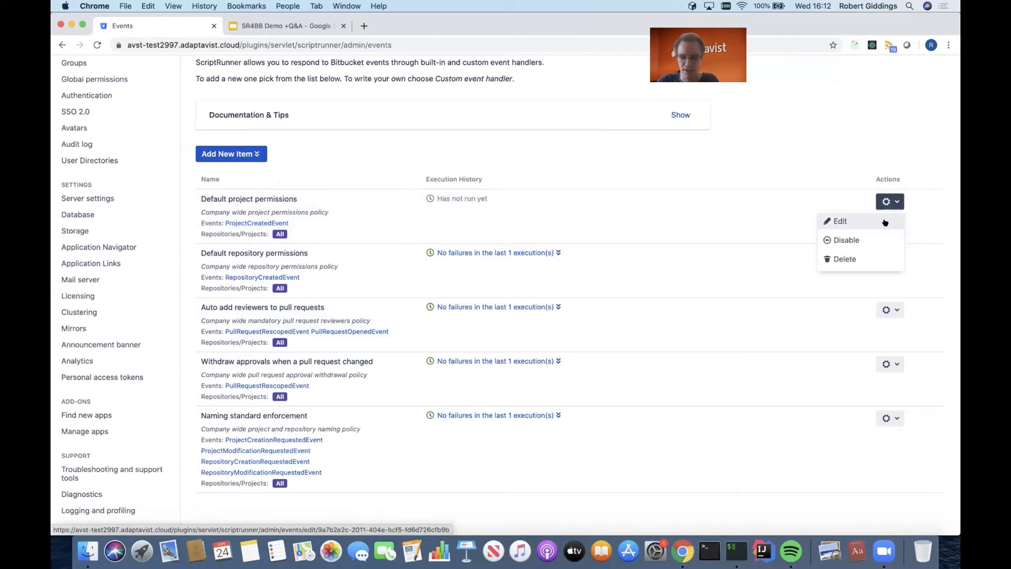
{"action": "left_click", "coordinate": [889, 221]}
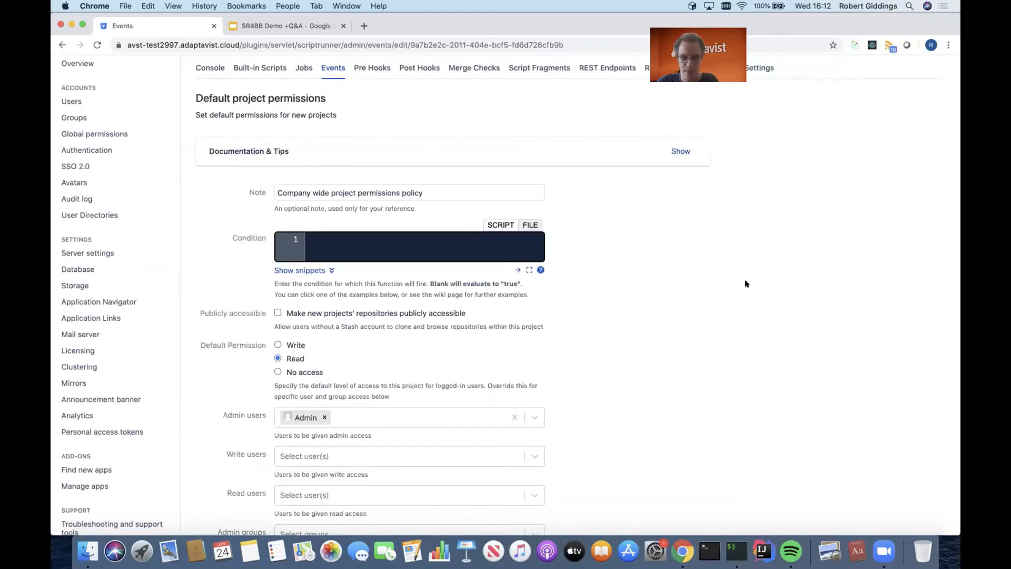
{"action": "scroll", "coordinate": [746, 284], "scroll_direction": "down", "scroll_amount": 5}
{"action": "scroll", "coordinate": [745, 284], "scroll_direction": "down", "scroll_amount": 1}
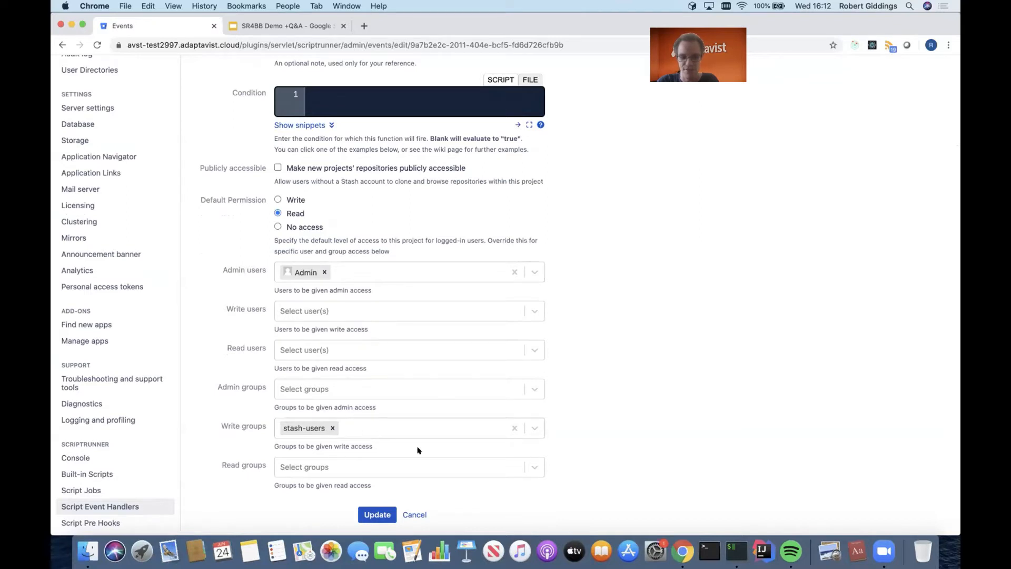
{"action": "left_click", "coordinate": [415, 515]}
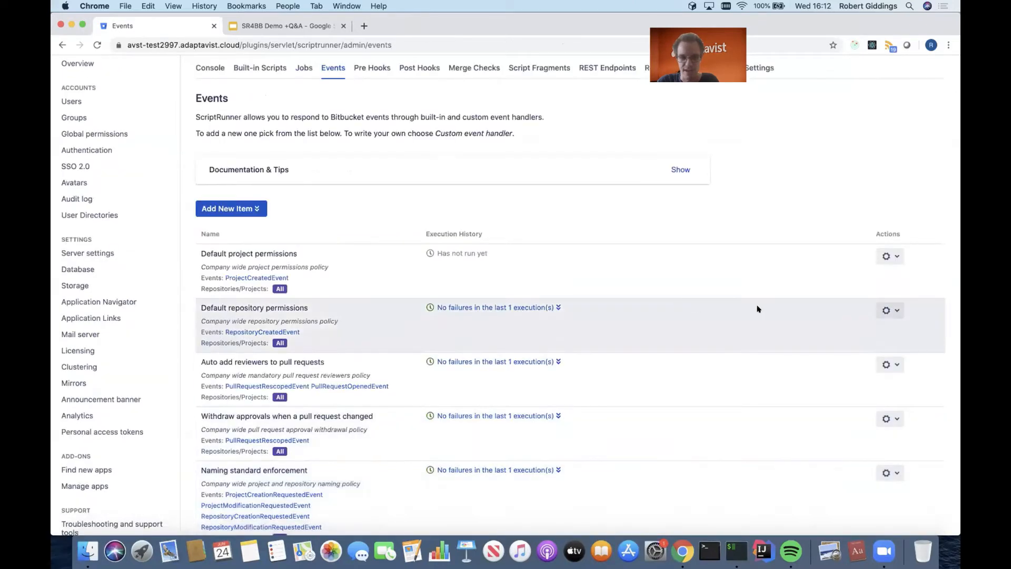
- Review the configuration of the Default repository permissions event handler and leave it without saving
{"action": "left_click", "coordinate": [887, 310]}
{"action": "left_click", "coordinate": [885, 327]}
{"action": "scroll", "coordinate": [603, 248], "scroll_direction": "down", "scroll_amount": 5}
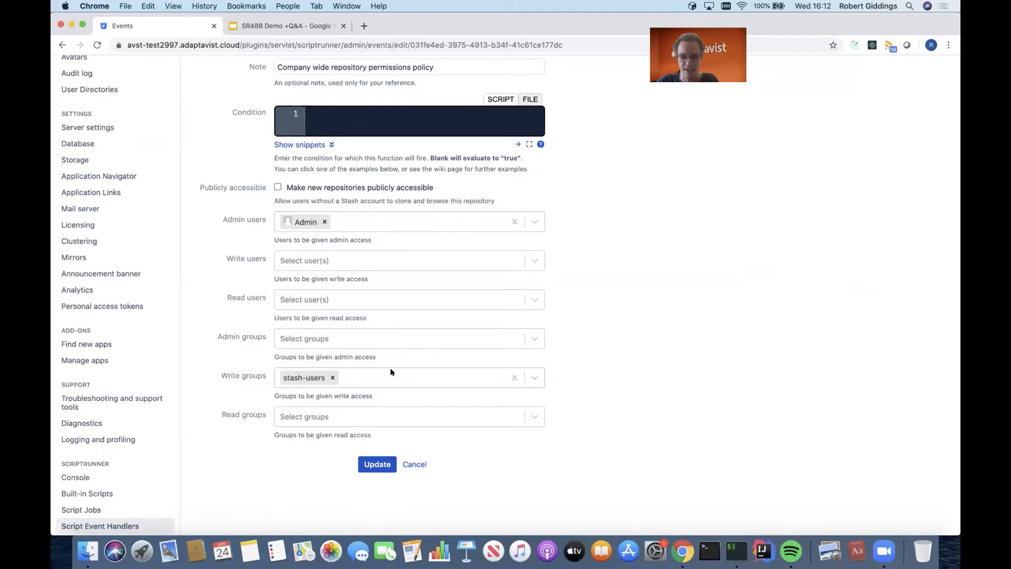
{"action": "left_click", "coordinate": [420, 465]}
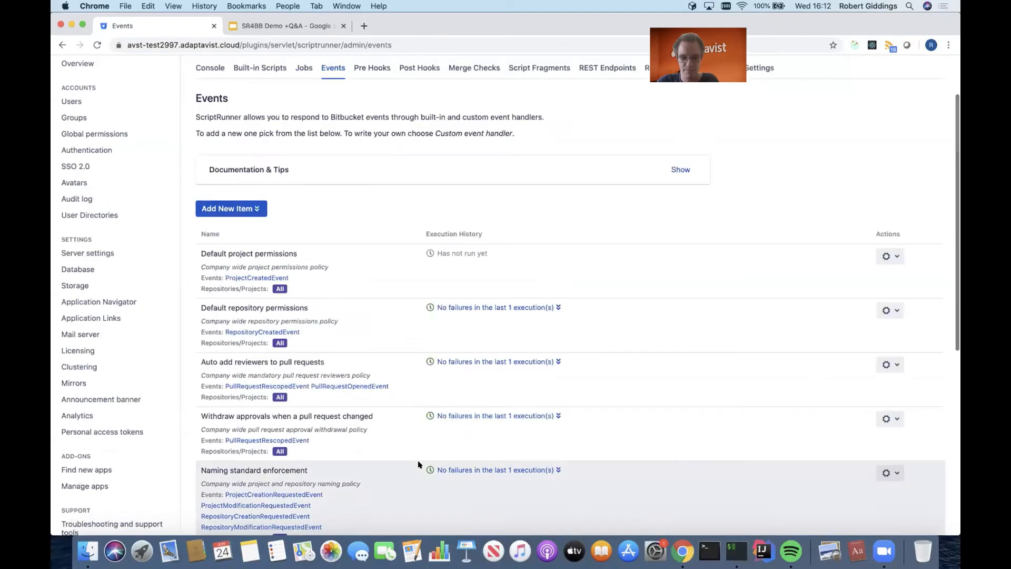
- Examine the repository scope, condition and mandatory reviewers of the Auto add reviewers to pull requests handler, leaving it without saving
{"action": "scroll", "coordinate": [681, 442], "scroll_direction": "down", "scroll_amount": 3}
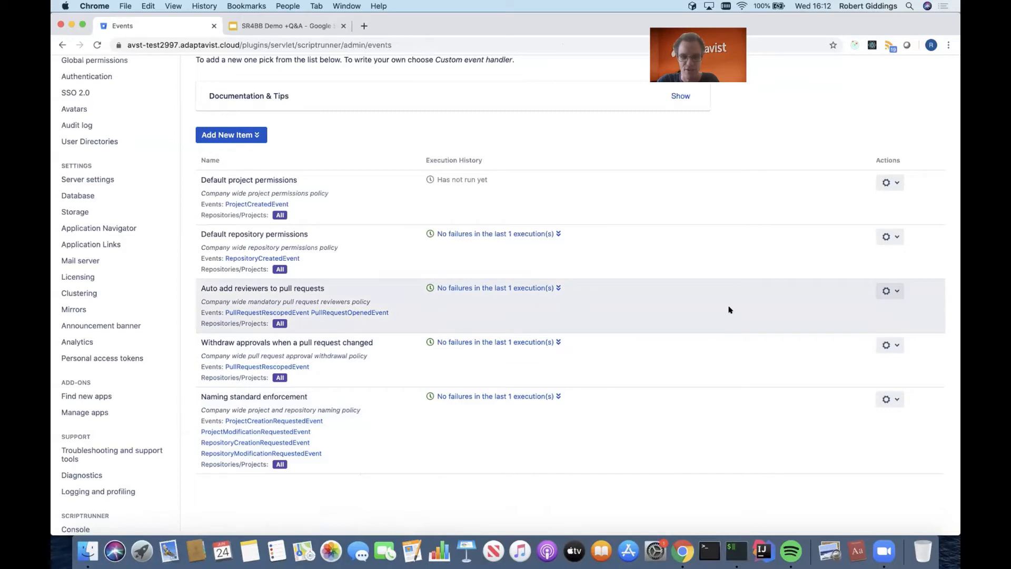
{"action": "left_click", "coordinate": [891, 290]}
{"action": "left_click", "coordinate": [885, 309]}
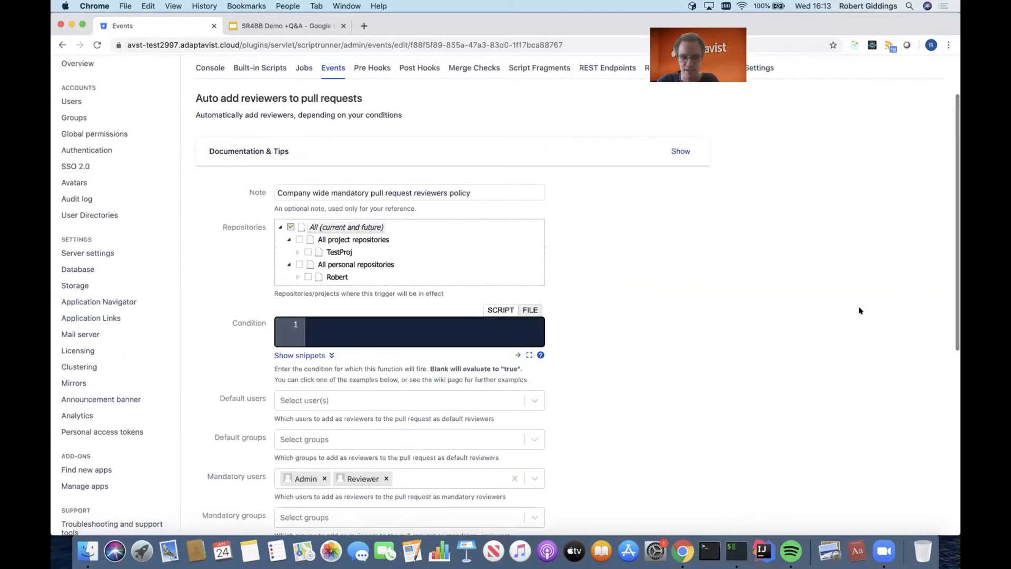
{"action": "scroll", "coordinate": [858, 310], "scroll_direction": "down", "scroll_amount": 2}
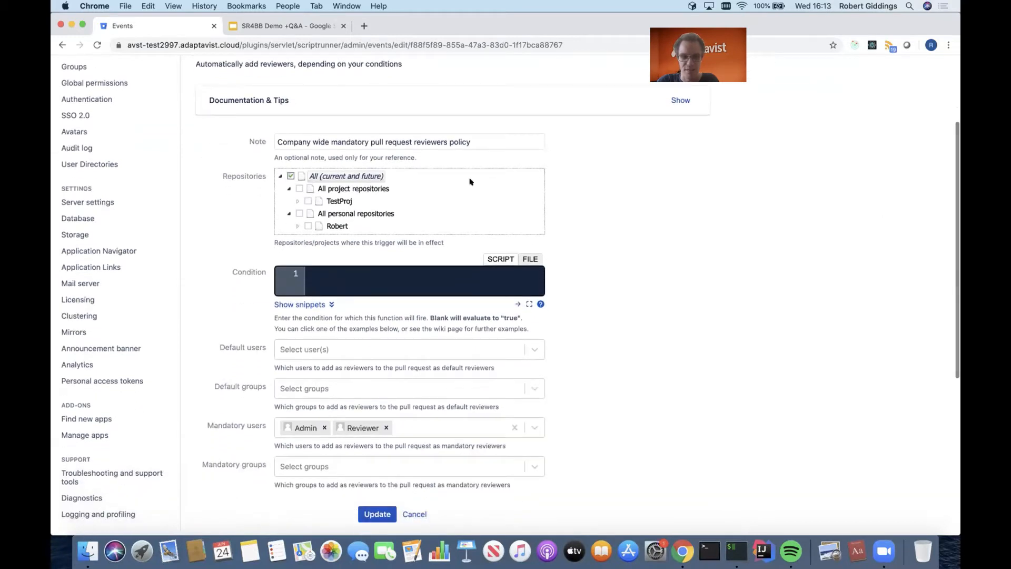
{"action": "scroll", "coordinate": [436, 177], "scroll_direction": "up", "scroll_amount": 1}
{"action": "scroll", "coordinate": [436, 177], "scroll_direction": "up", "scroll_amount": 1}
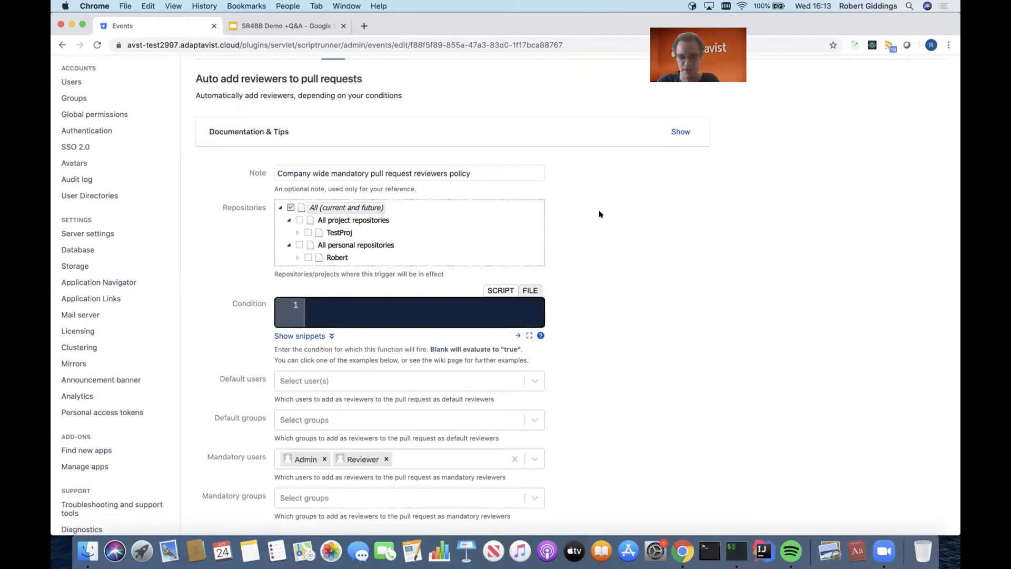
{"action": "scroll", "coordinate": [602, 241], "scroll_direction": "down", "scroll_amount": 1}
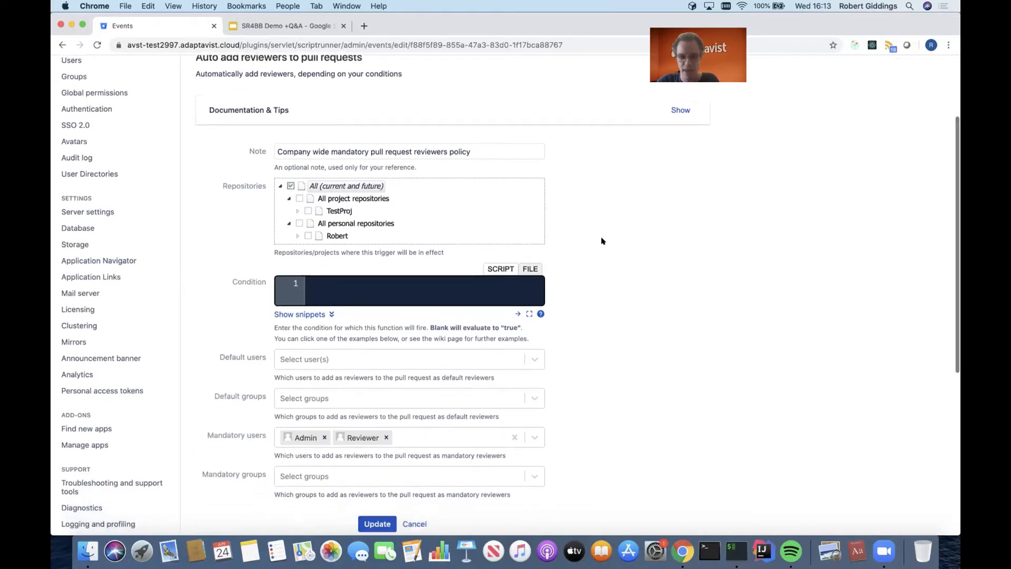
{"action": "scroll", "coordinate": [602, 241], "scroll_direction": "down", "scroll_amount": 3}
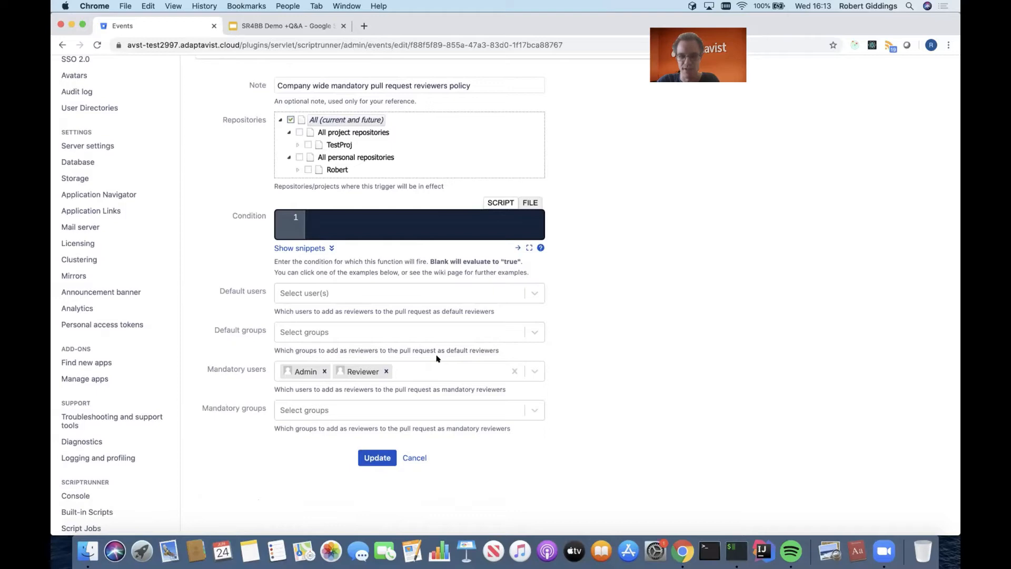
{"action": "left_click", "coordinate": [414, 458]}
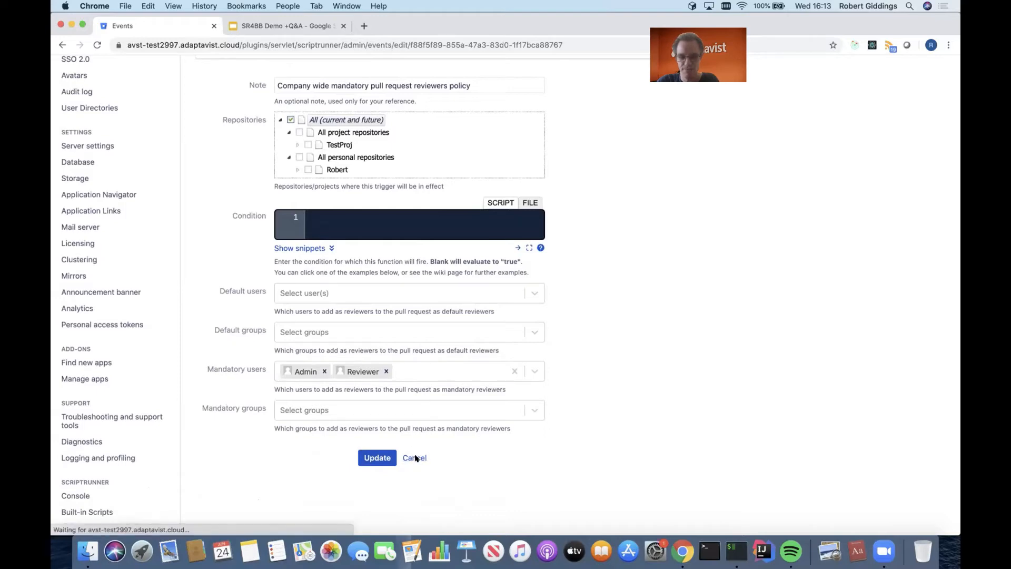
- Open the configuration of the Withdraw approvals when a pull request changed event handler
{"action": "scroll", "coordinate": [593, 437], "scroll_direction": "down", "scroll_amount": 3}
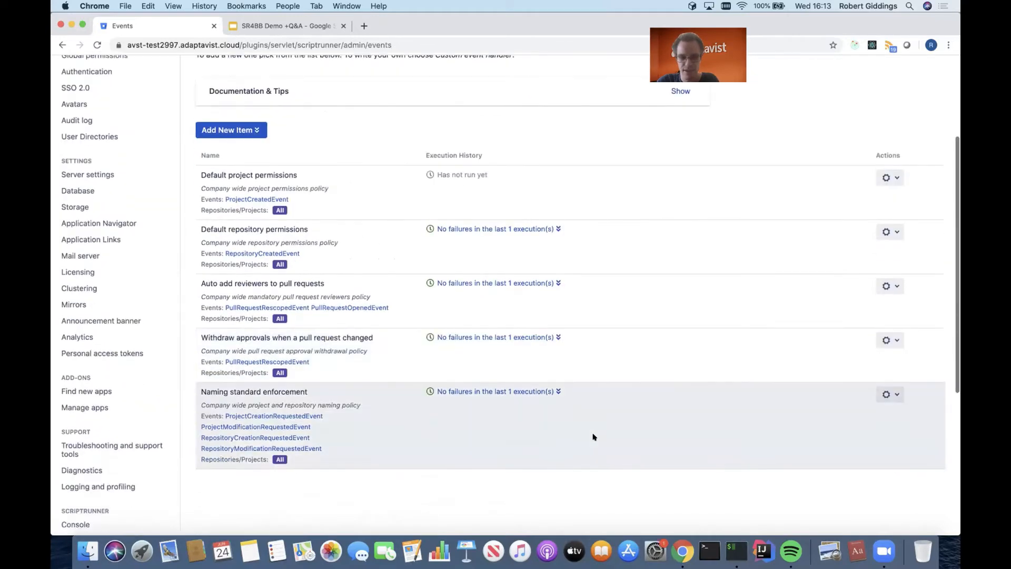
{"action": "left_click", "coordinate": [889, 339]}
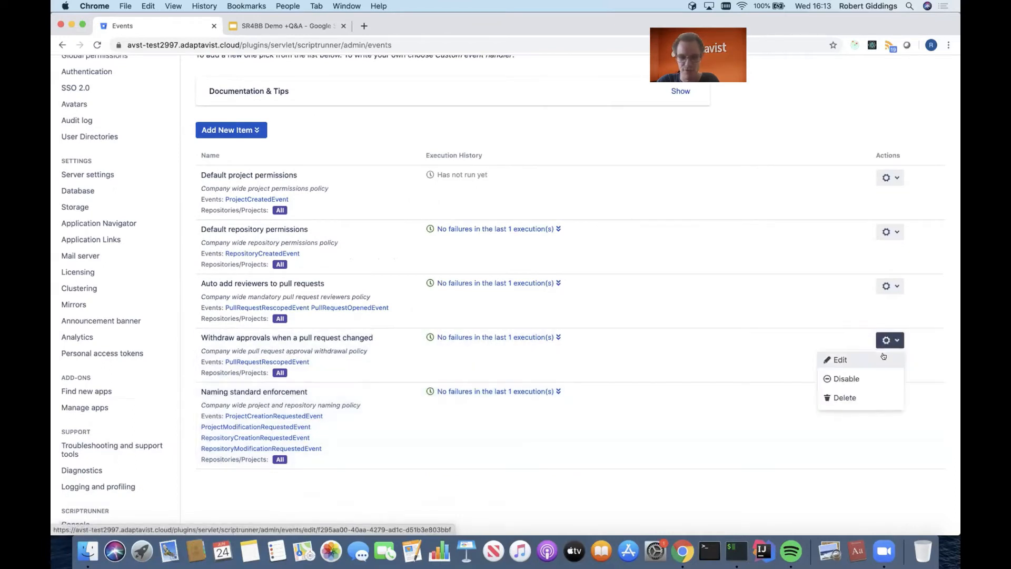
{"action": "left_click", "coordinate": [885, 359]}
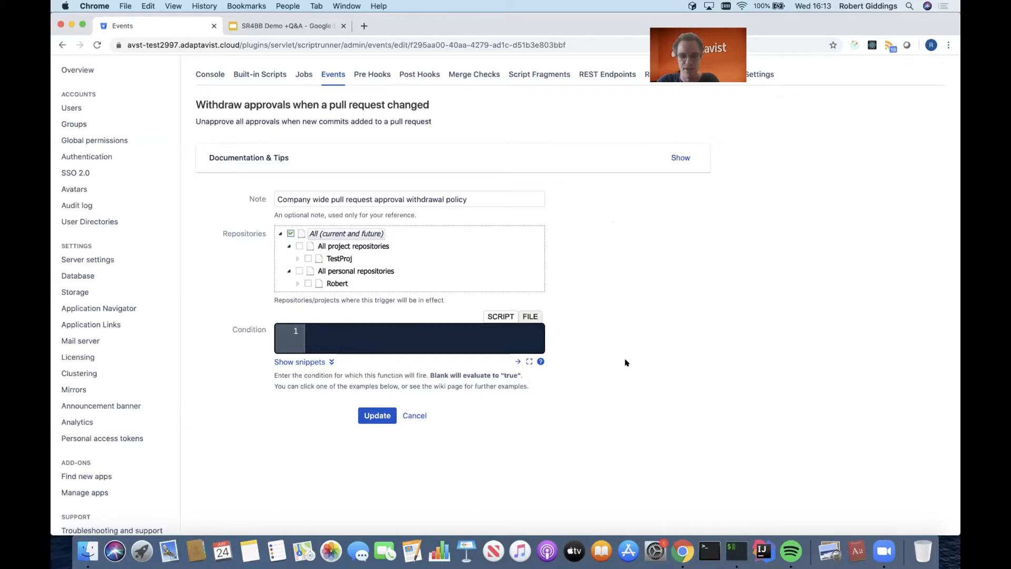
- Fill the handler's condition with the "Changed files contains C++ files" snippet, pathsMatch('glob:**.cpp')
{"action": "left_click", "coordinate": [328, 363]}
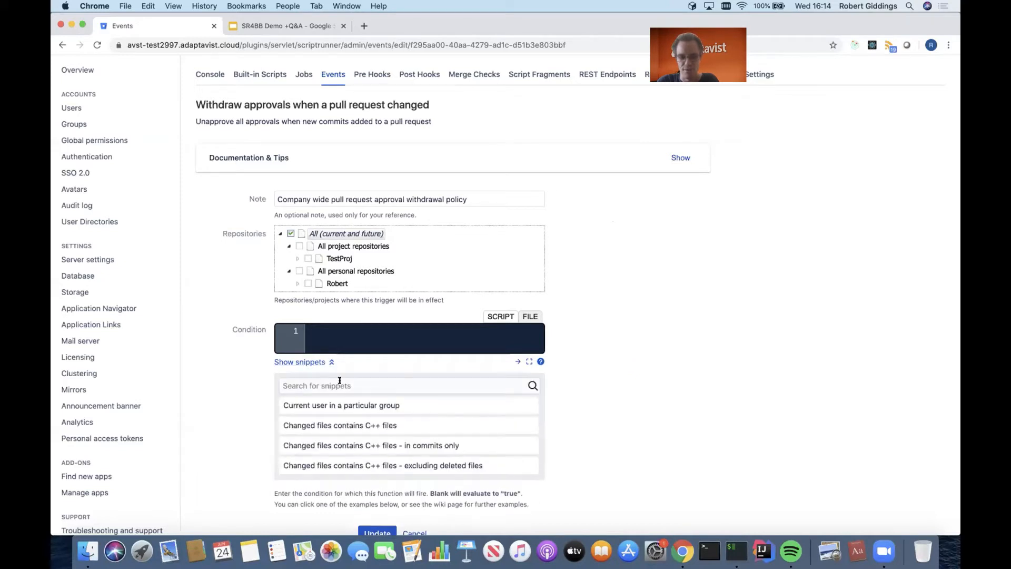
{"action": "left_click", "coordinate": [346, 424]}
{"action": "left_click", "coordinate": [357, 335]}
{"action": "key", "text": "super+v"}
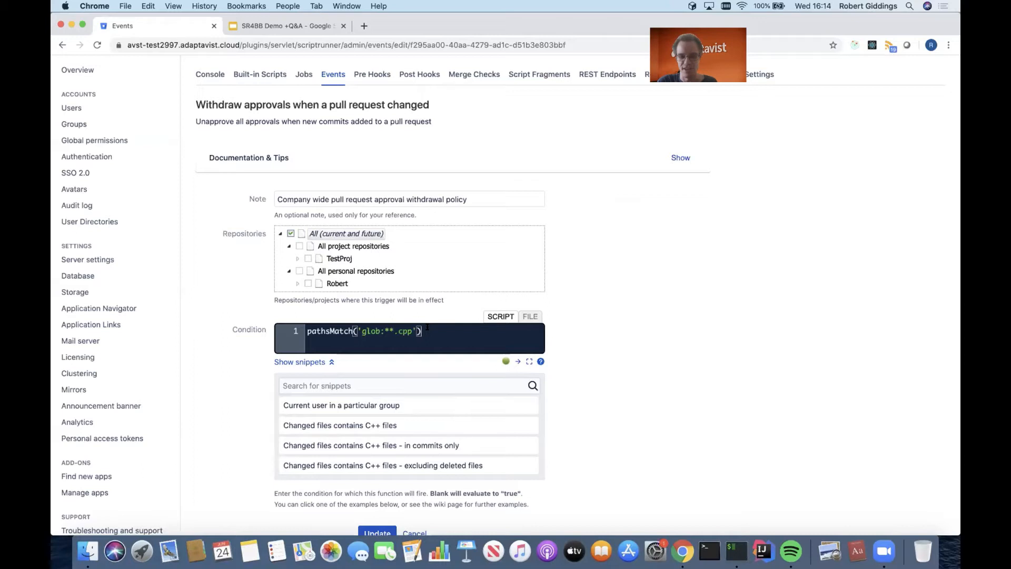
- Clear the condition script and leave the approval withdrawal handler without saving
{"action": "key", "text": "super+a"}
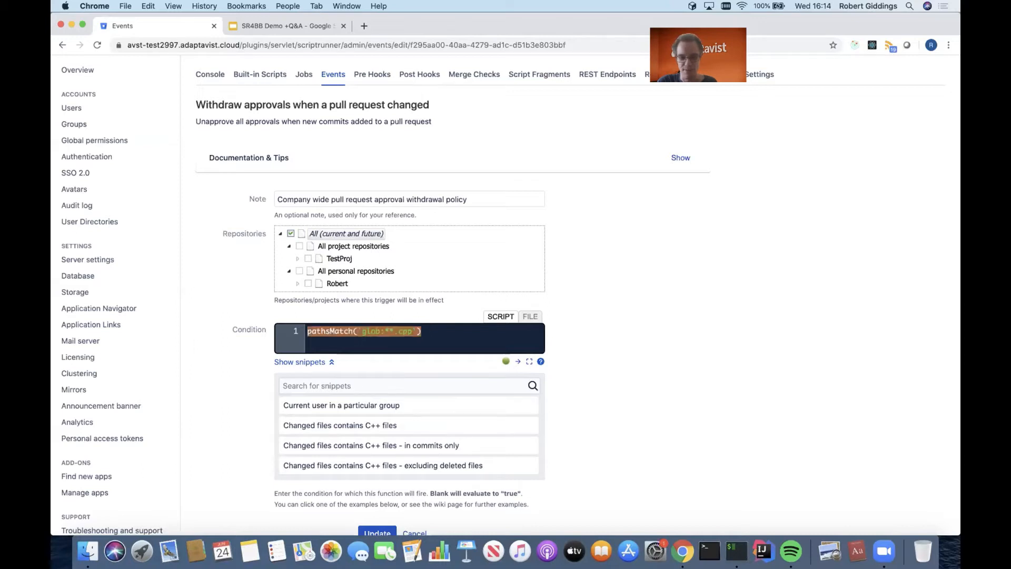
{"action": "key", "text": "BackSpace"}
{"action": "left_click", "coordinate": [330, 362]}
{"action": "scroll", "coordinate": [727, 358], "scroll_direction": "down", "scroll_amount": 1}
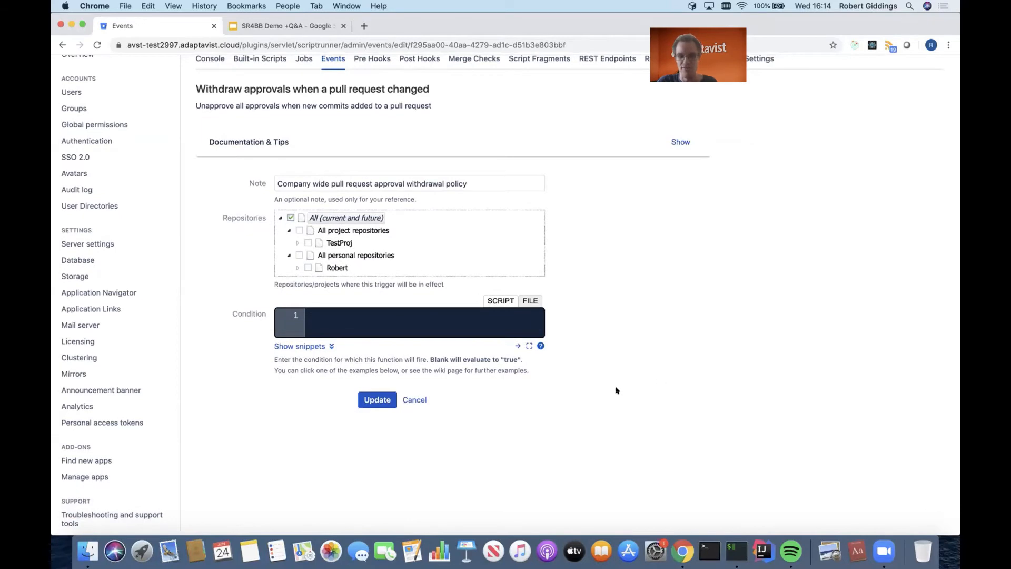
{"action": "left_click", "coordinate": [420, 397]}
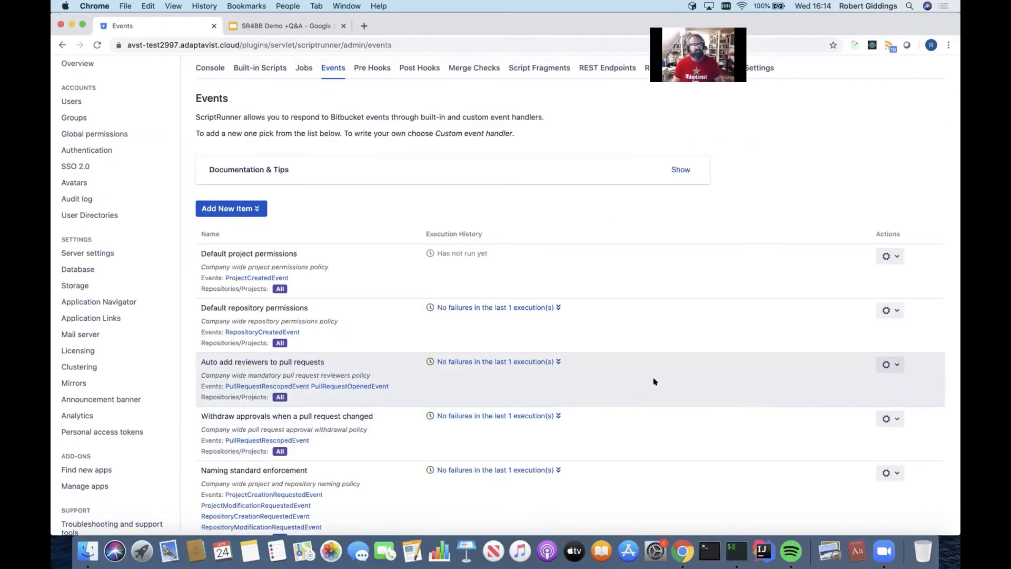
- Review the form for adding a new Custom event handler and return to the Events list without adding it
{"action": "scroll", "coordinate": [661, 392], "scroll_direction": "down", "scroll_amount": 2}
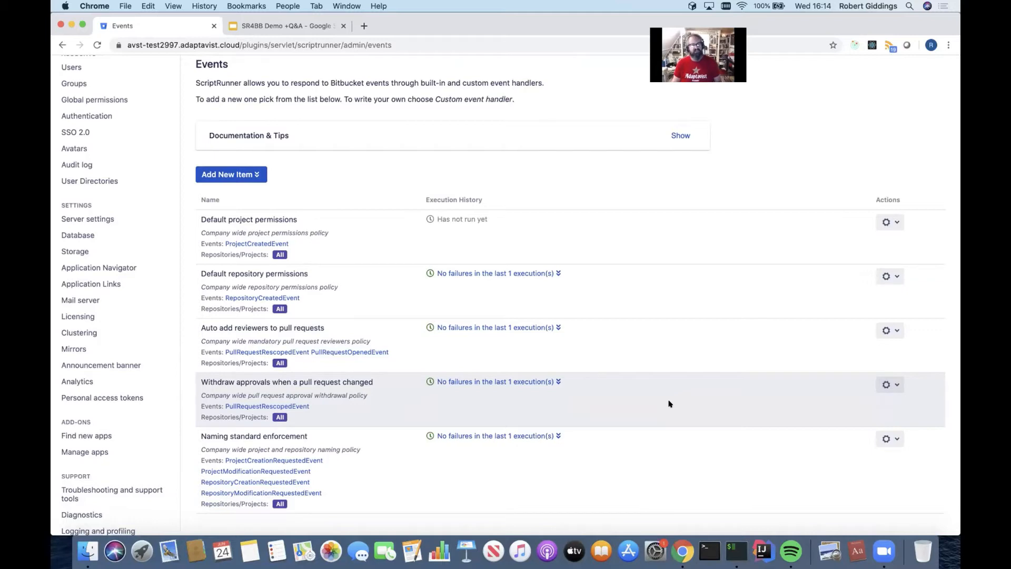
{"action": "scroll", "coordinate": [669, 403], "scroll_direction": "down", "scroll_amount": 1}
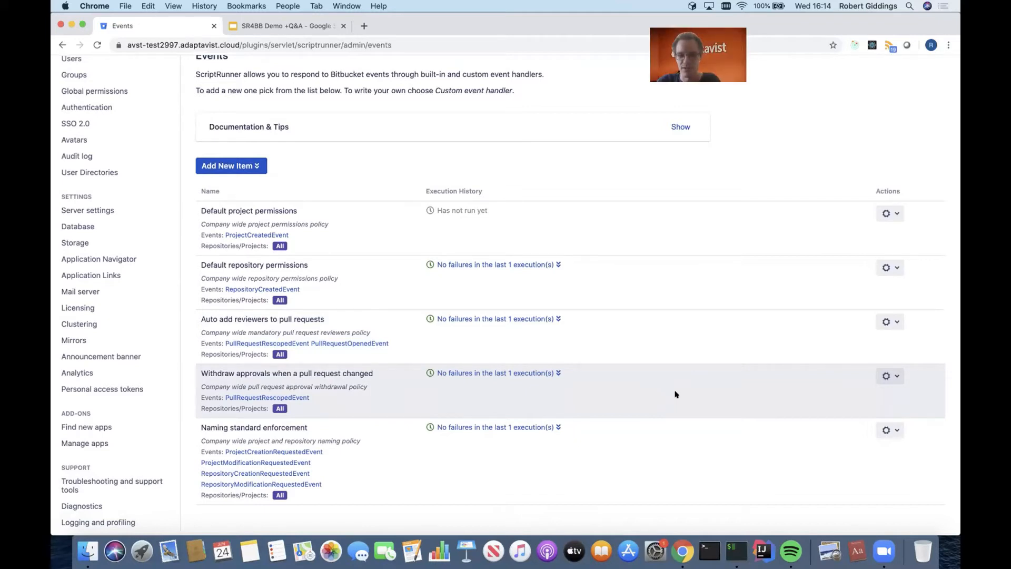
{"action": "left_click", "coordinate": [257, 167]}
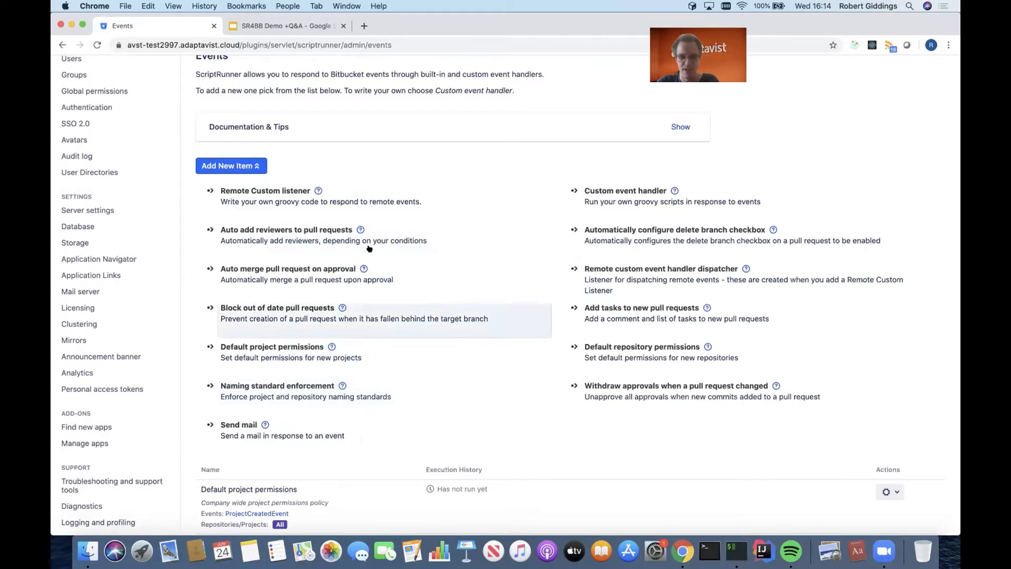
{"action": "left_click", "coordinate": [621, 197]}
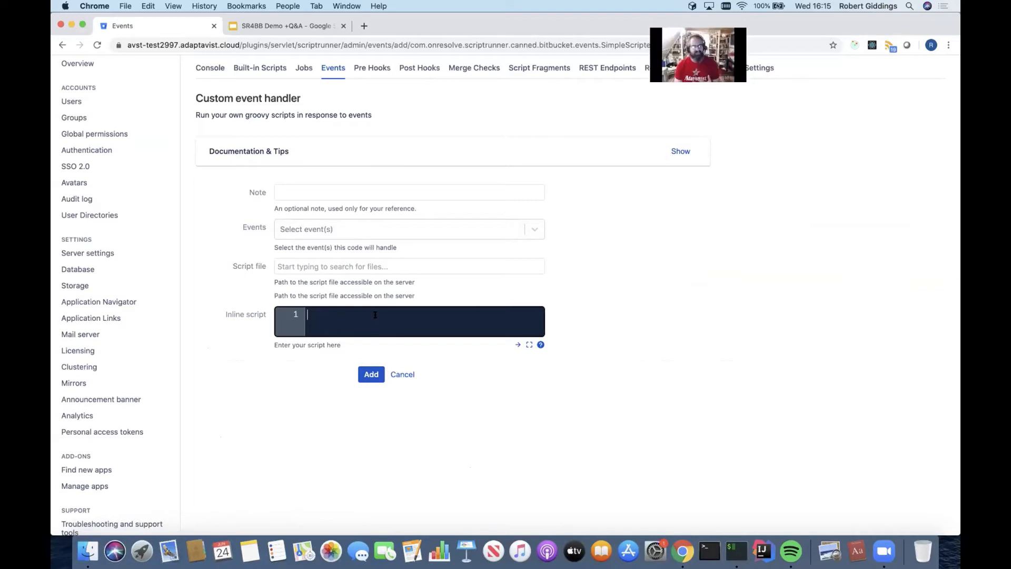
{"action": "scroll", "coordinate": [375, 315], "scroll_direction": "up", "scroll_amount": 1}
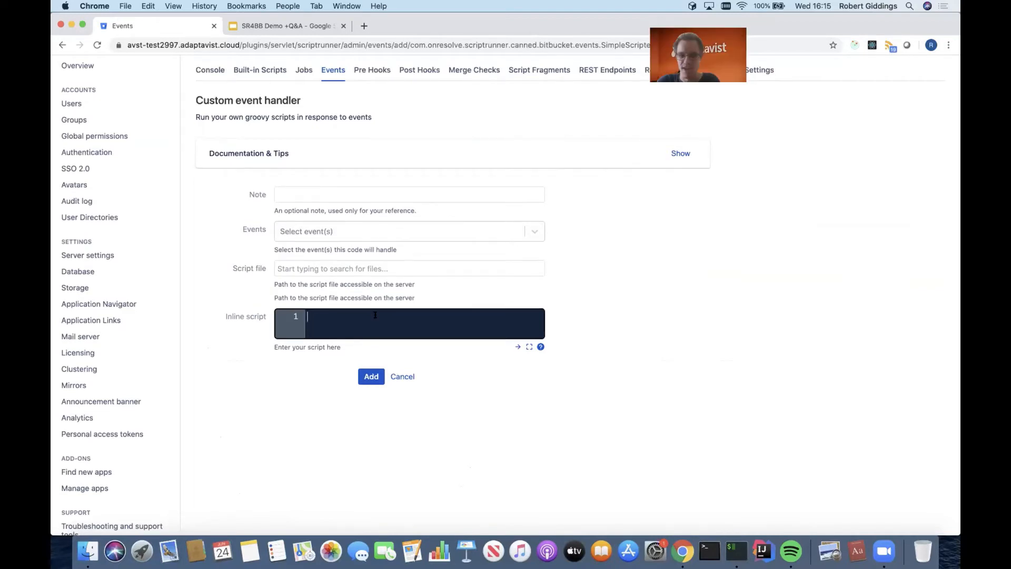
{"action": "scroll", "coordinate": [375, 315], "scroll_direction": "up", "scroll_amount": 1}
{"action": "scroll", "coordinate": [376, 315], "scroll_direction": "down", "scroll_amount": 1}
{"action": "left_click", "coordinate": [403, 376]}
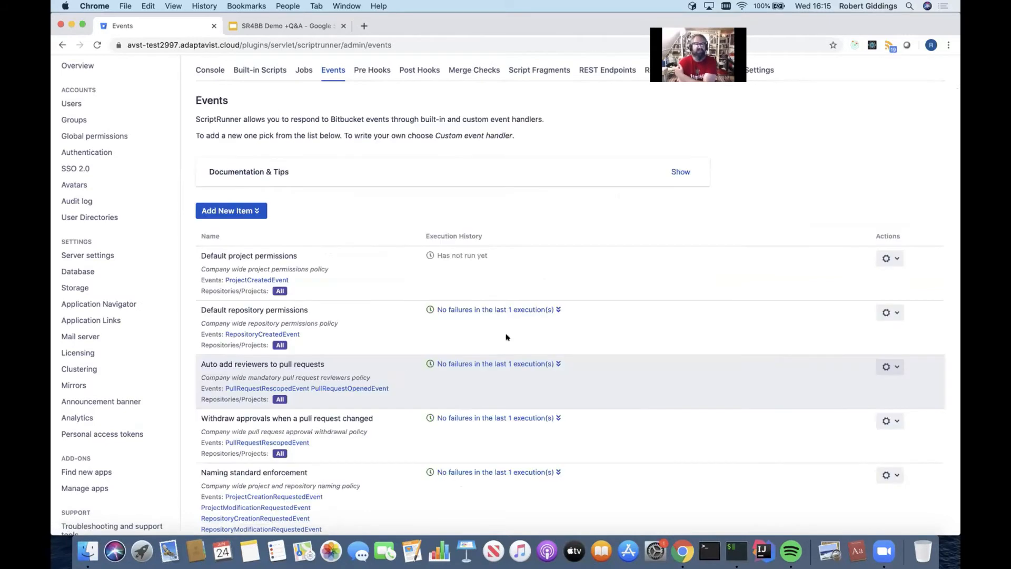
{"action": "scroll", "coordinate": [703, 310], "scroll_direction": "down", "scroll_amount": 1}
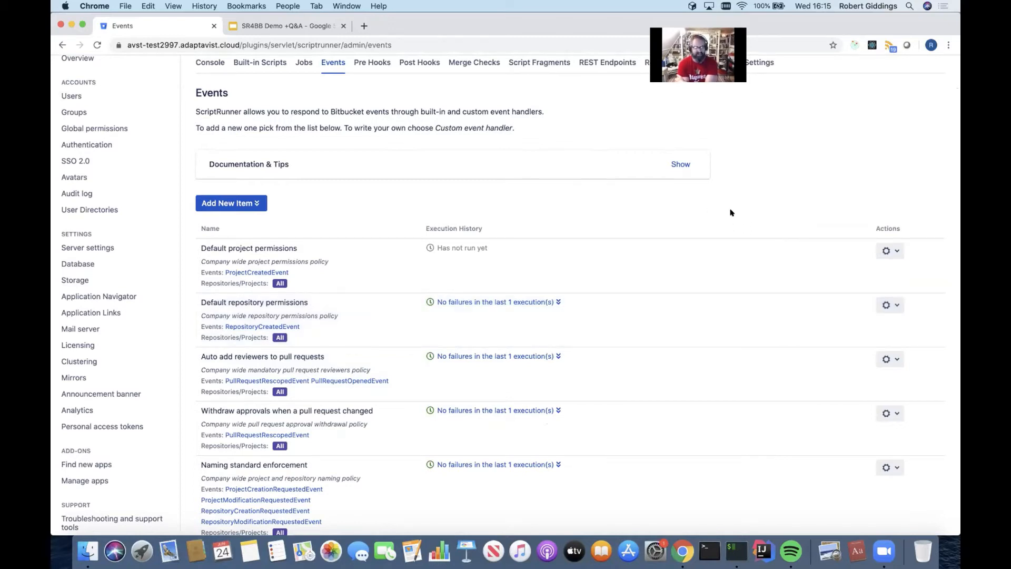
- Review the project and repository naming patterns of the Naming standard enforcement event handler and return to the Events list without saving
{"action": "scroll", "coordinate": [726, 293], "scroll_direction": "down", "scroll_amount": 1}
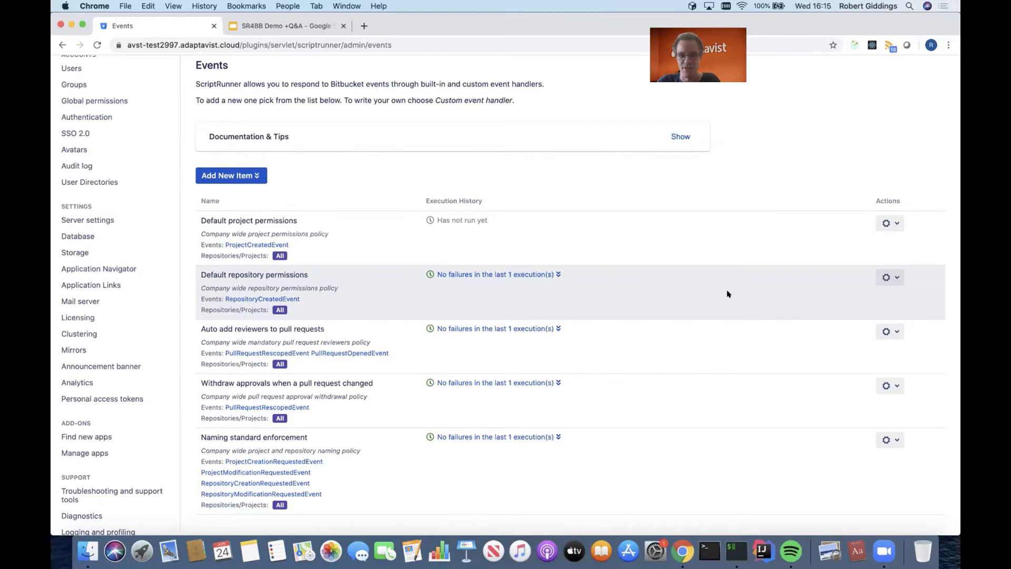
{"action": "scroll", "coordinate": [728, 293], "scroll_direction": "down", "scroll_amount": 2}
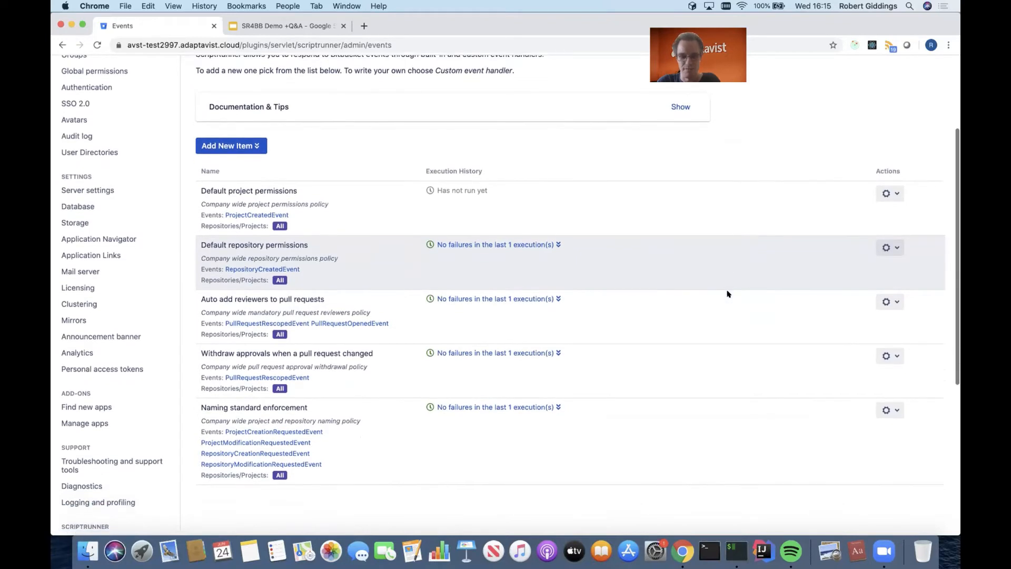
{"action": "scroll", "coordinate": [728, 294], "scroll_direction": "down", "scroll_amount": 2}
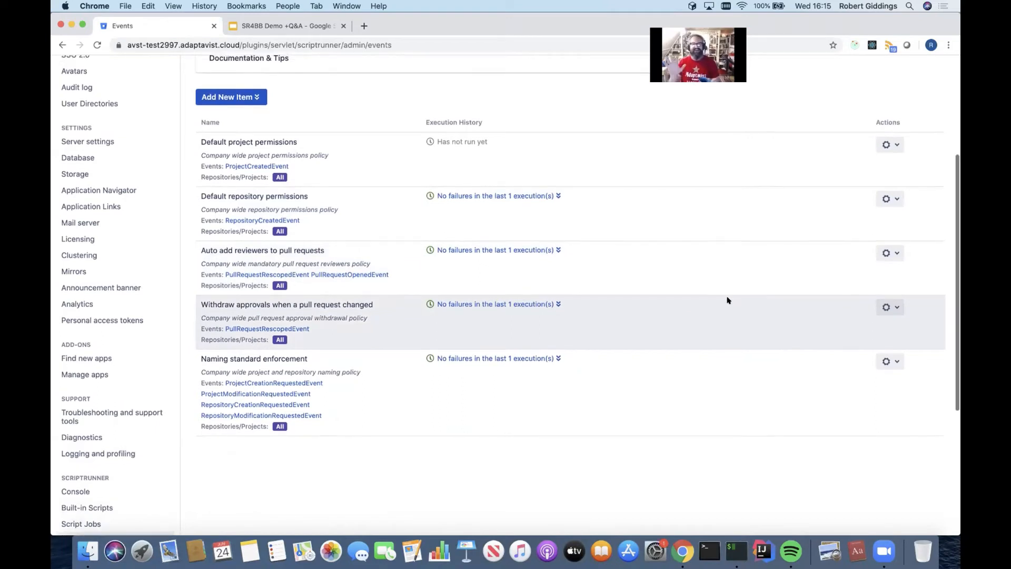
{"action": "scroll", "coordinate": [727, 300], "scroll_direction": "up", "scroll_amount": 1}
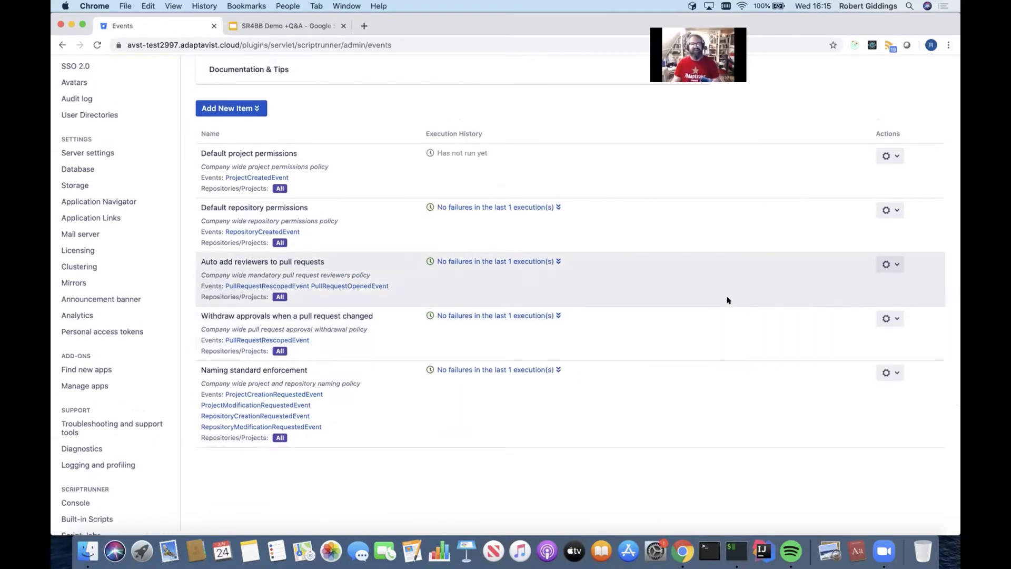
{"action": "scroll", "coordinate": [728, 300], "scroll_direction": "down", "scroll_amount": 1}
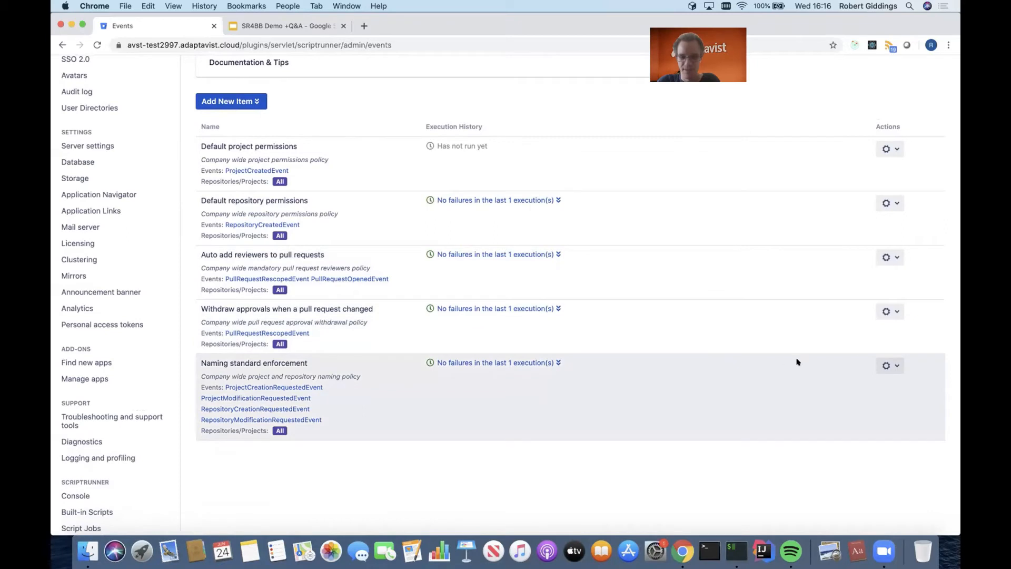
{"action": "left_click", "coordinate": [889, 365]}
{"action": "left_click", "coordinate": [889, 380]}
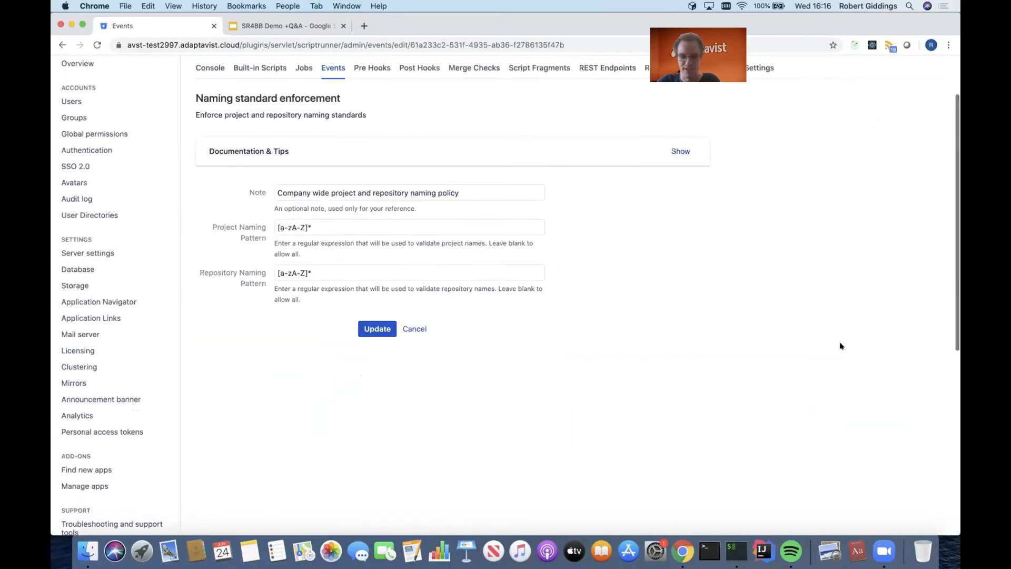
{"action": "scroll", "coordinate": [841, 347], "scroll_direction": "up", "scroll_amount": 2}
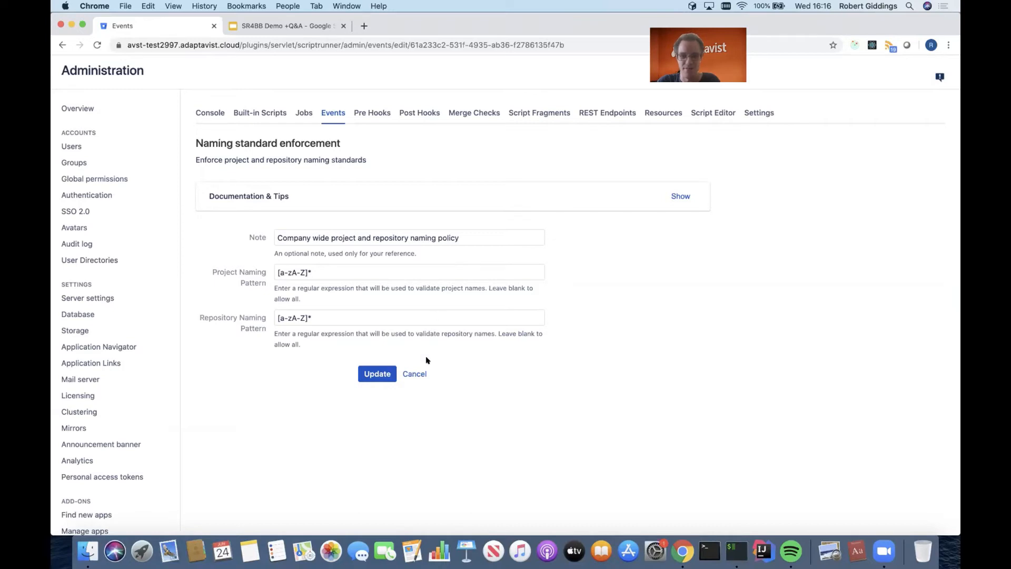
{"action": "left_click", "coordinate": [419, 374]}
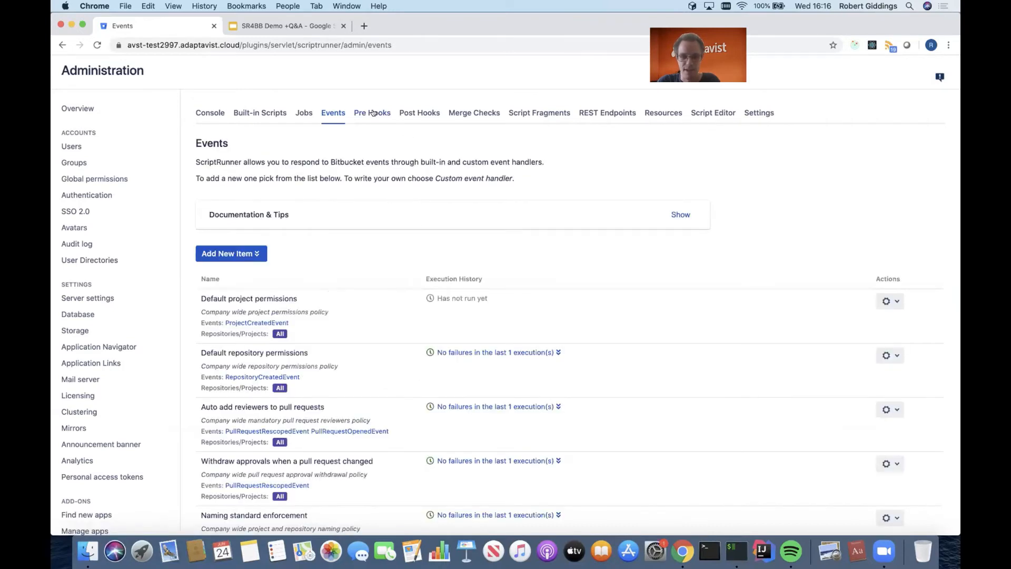
- Review the policy options of the Enforce trusted commit authors pre hook and leave its configuration without saving
{"action": "left_click", "coordinate": [373, 113]}
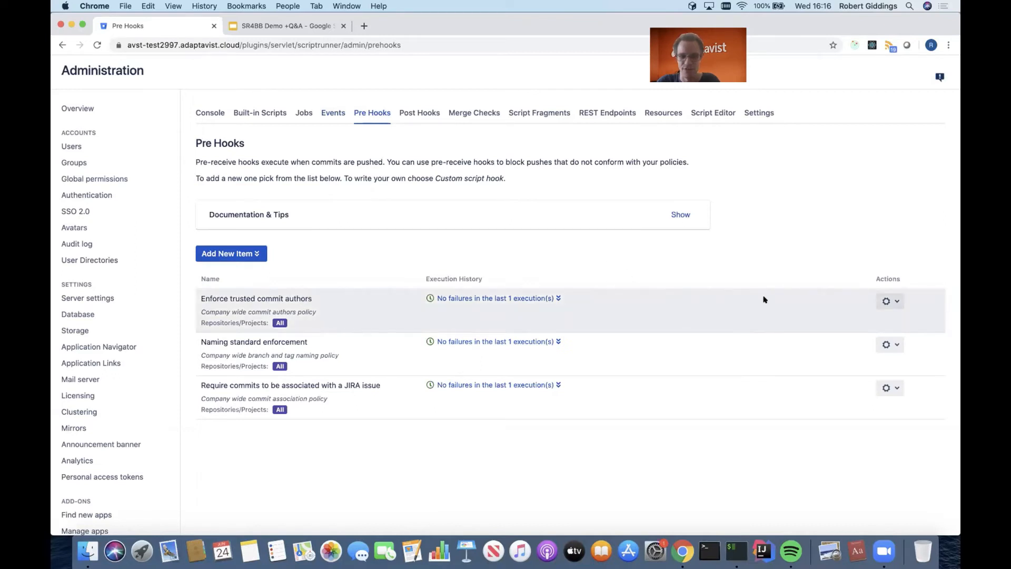
{"action": "left_click", "coordinate": [895, 301]}
{"action": "left_click", "coordinate": [890, 319]}
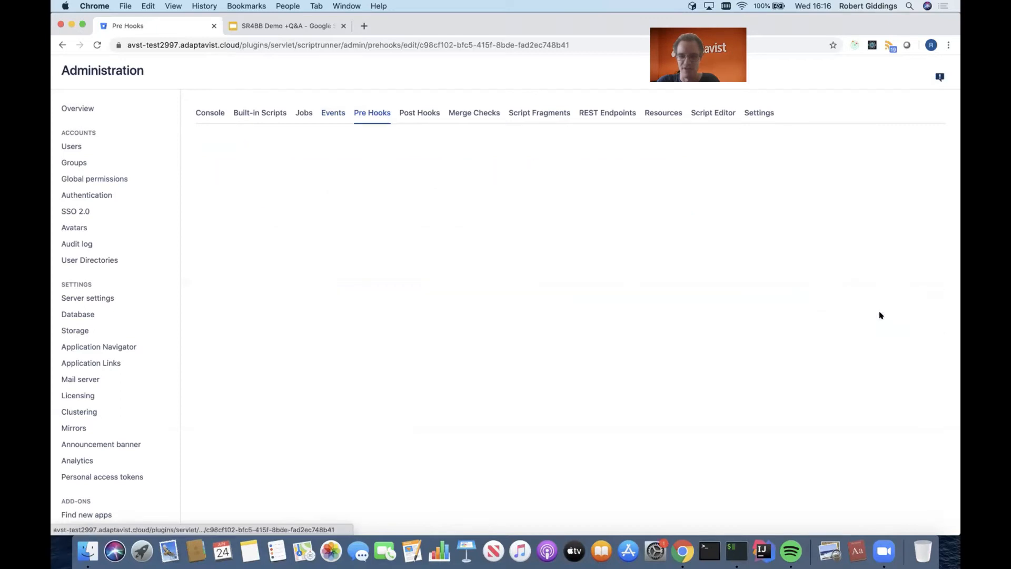
{"action": "scroll", "coordinate": [724, 324], "scroll_direction": "down", "scroll_amount": 1}
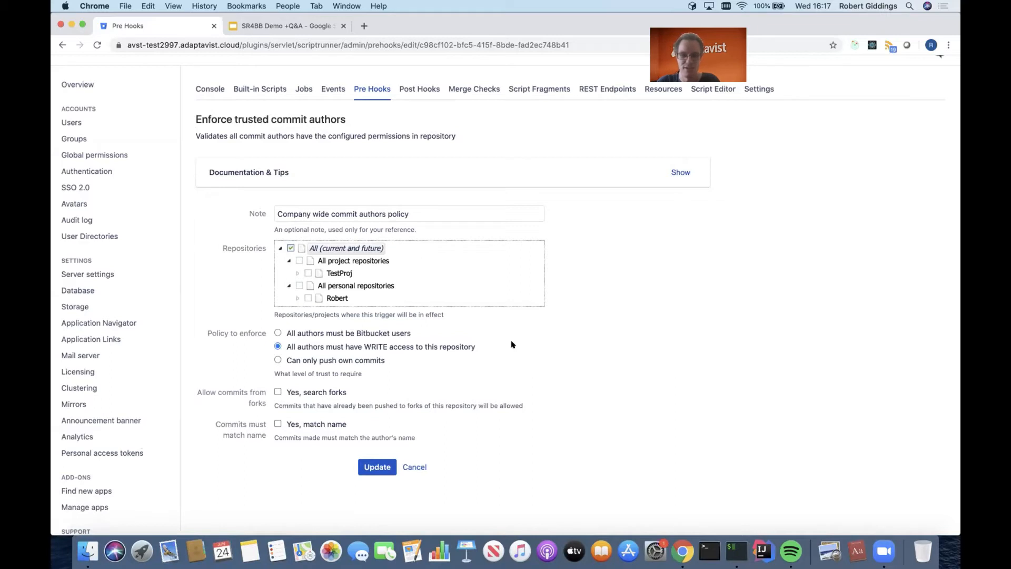
{"action": "scroll", "coordinate": [511, 345], "scroll_direction": "up", "scroll_amount": 1}
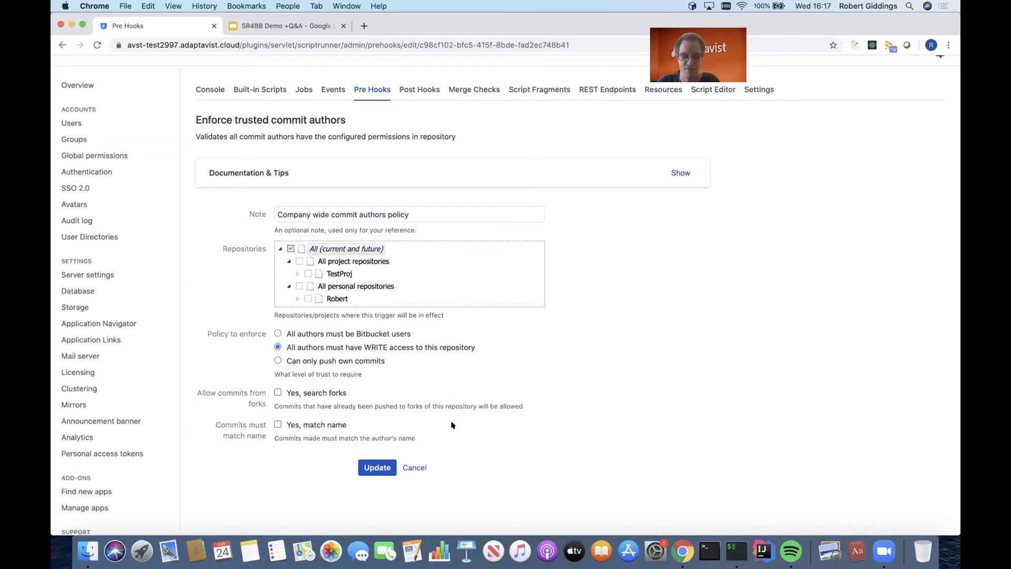
{"action": "left_click", "coordinate": [414, 467]}
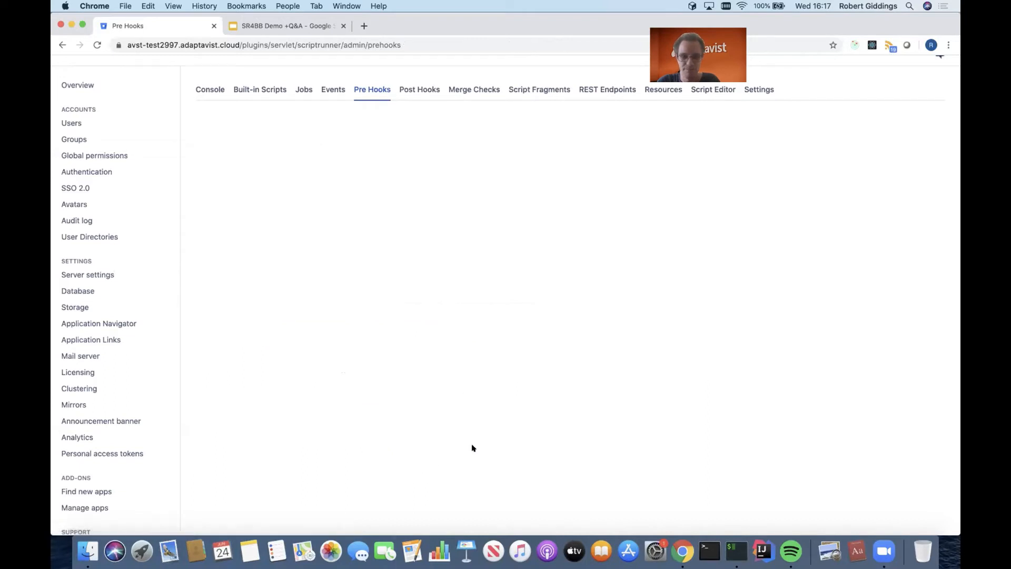
- Examine the branch and tag naming patterns of the Naming standard enforcement pre hook, highlighting the feature branch pattern, and leave without saving
{"action": "scroll", "coordinate": [565, 437], "scroll_direction": "down", "scroll_amount": 1}
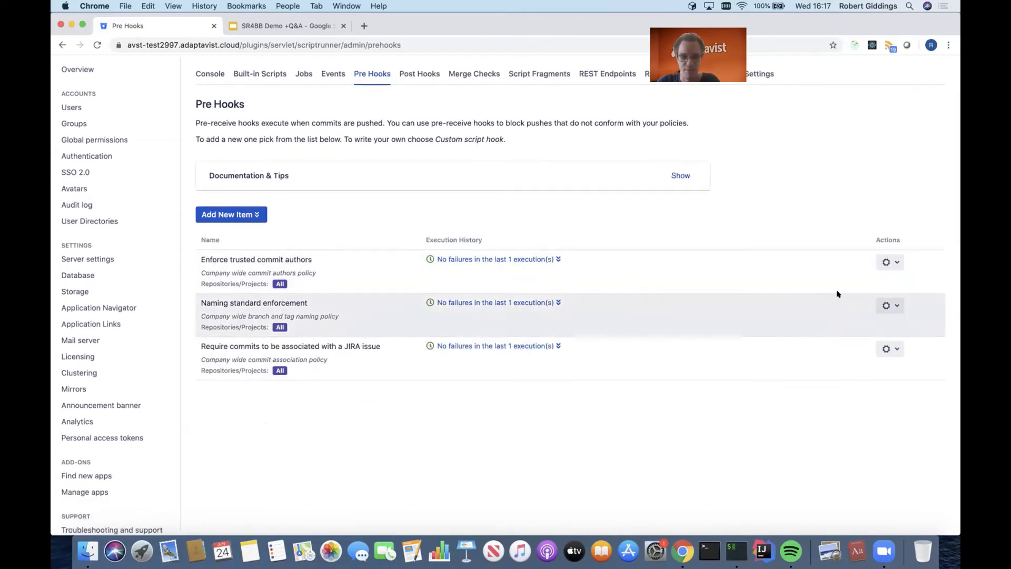
{"action": "left_click", "coordinate": [881, 305]}
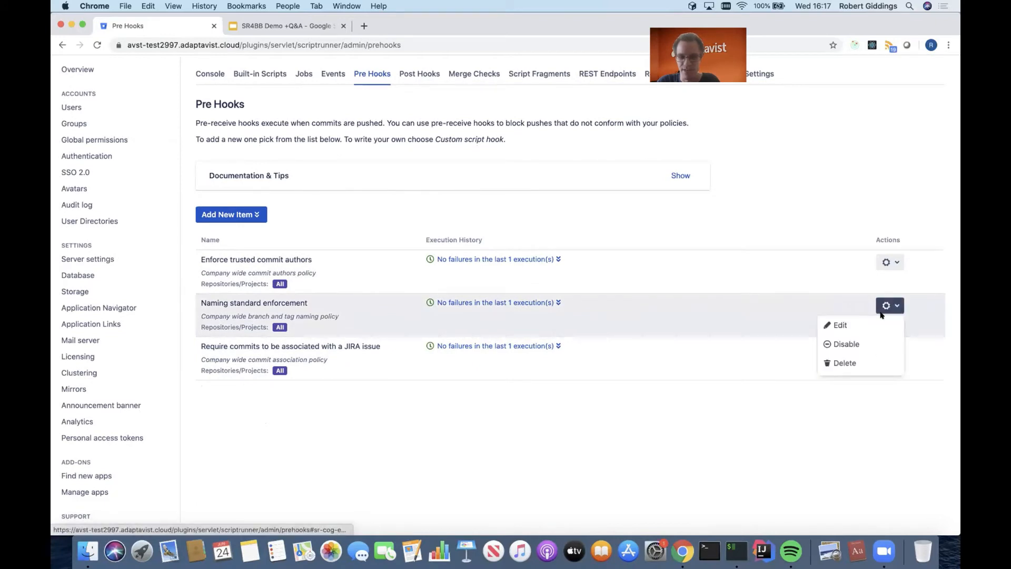
{"action": "left_click", "coordinate": [881, 322]}
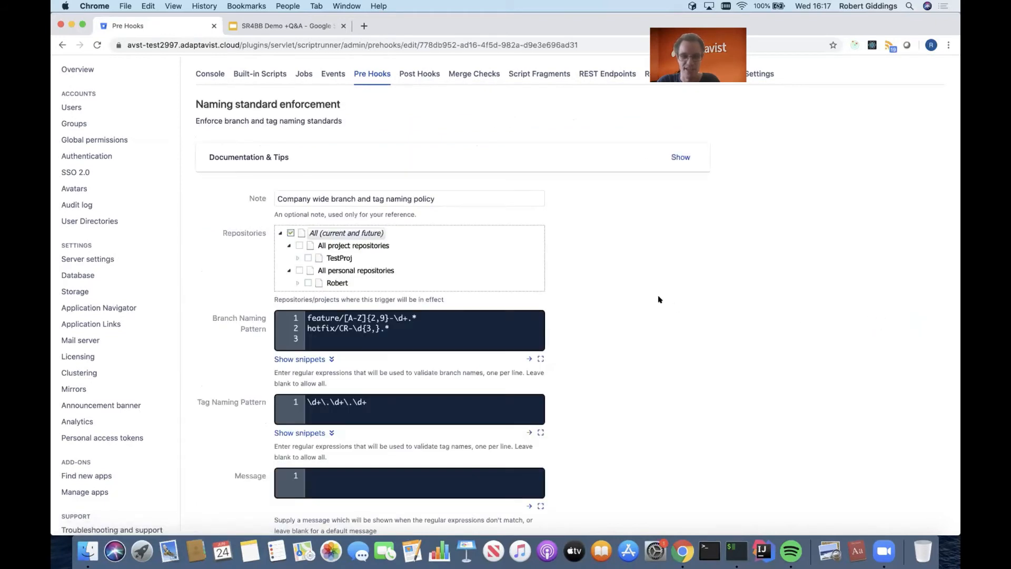
{"action": "scroll", "coordinate": [628, 315], "scroll_direction": "down", "scroll_amount": 1}
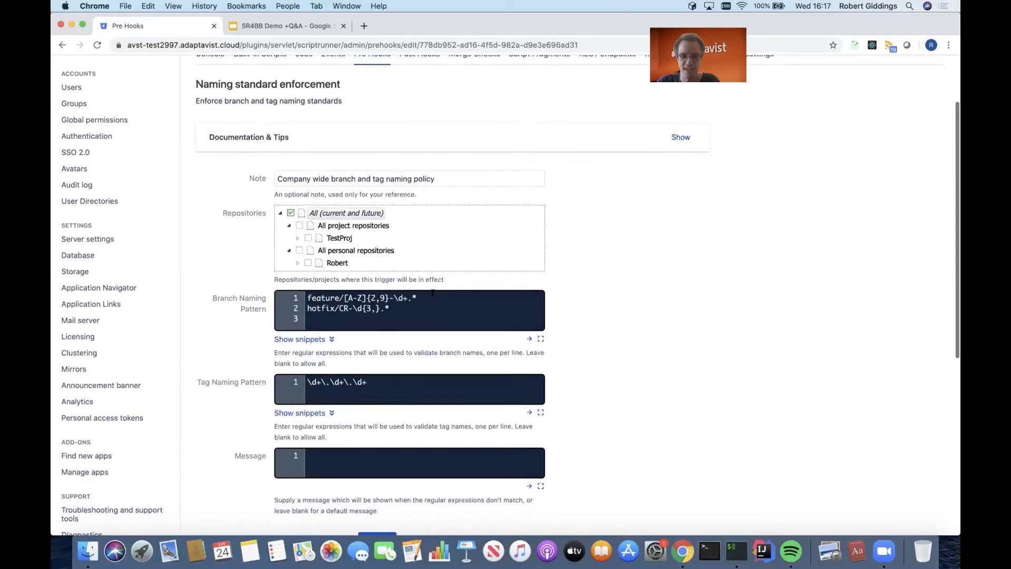
{"action": "left_click_drag", "start_coordinate": [430, 291], "coordinate": [304, 296]}
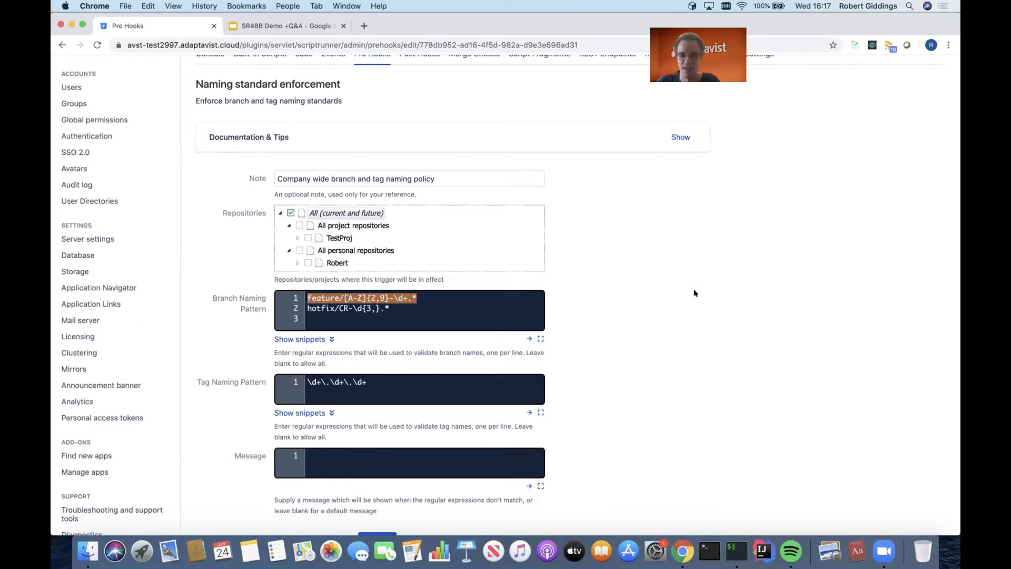
{"action": "scroll", "coordinate": [694, 293], "scroll_direction": "down", "scroll_amount": 1}
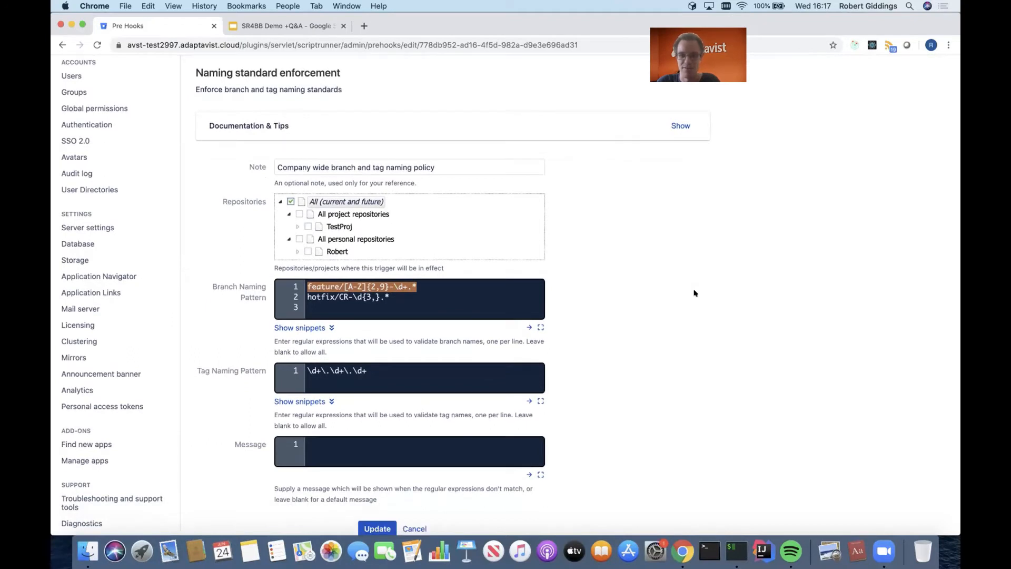
{"action": "scroll", "coordinate": [695, 293], "scroll_direction": "down", "scroll_amount": 3}
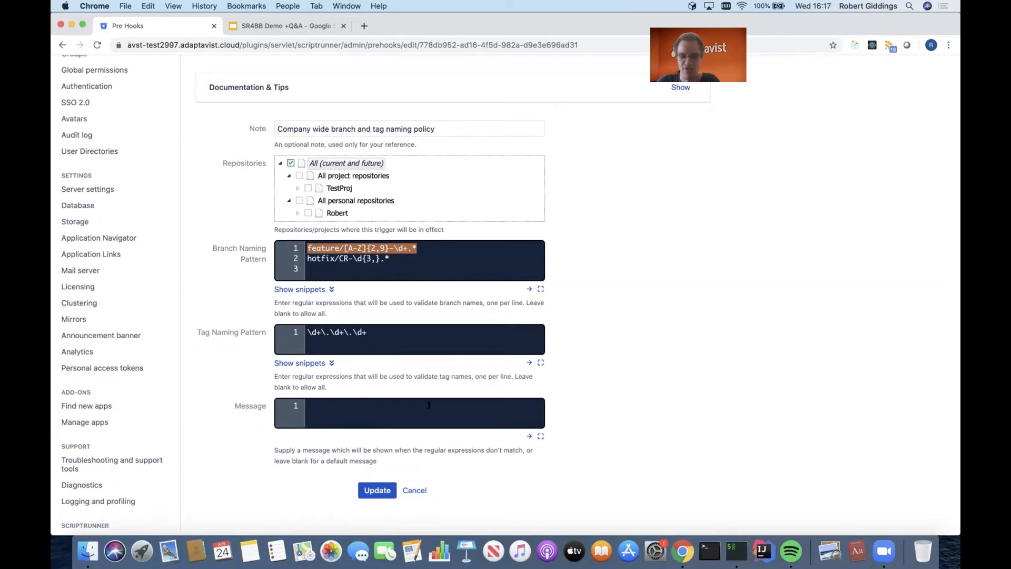
{"action": "left_click", "coordinate": [416, 490]}
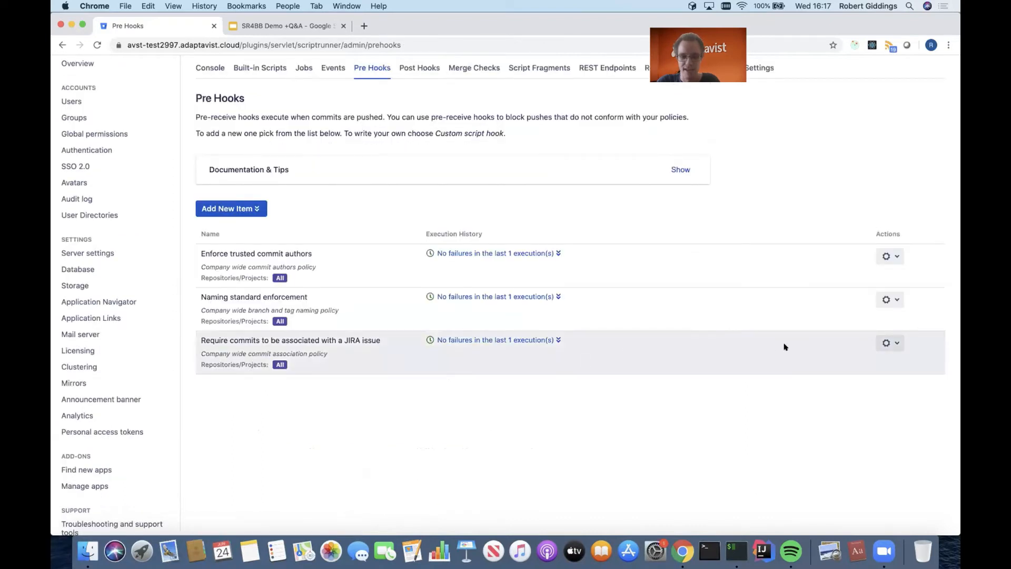
- Review the JQL clause and options of the Require commits to be associated with a JIRA issue pre hook and leave without saving
{"action": "left_click", "coordinate": [885, 342]}
{"action": "left_click", "coordinate": [874, 360]}
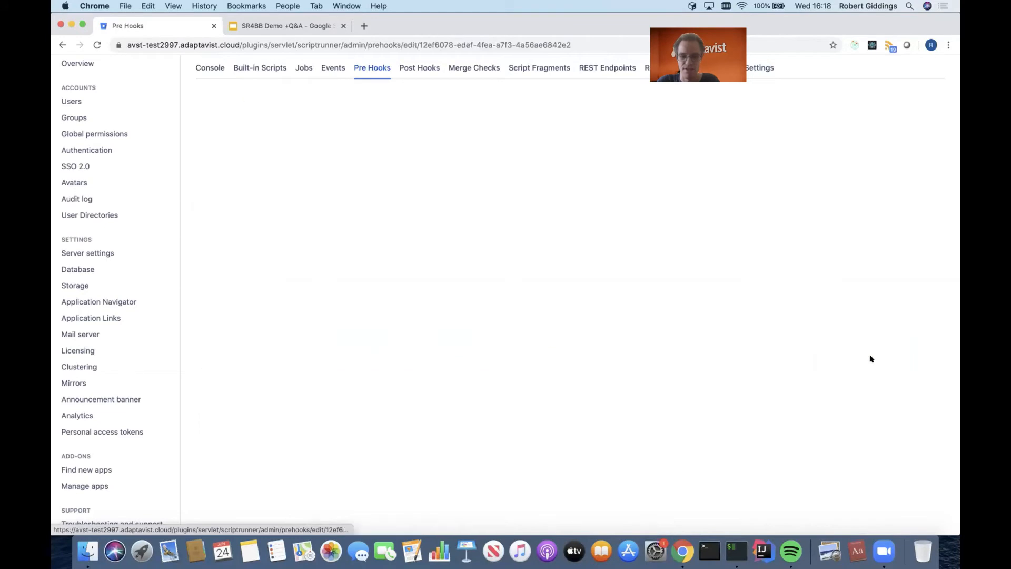
{"action": "scroll", "coordinate": [802, 361], "scroll_direction": "down", "scroll_amount": 5}
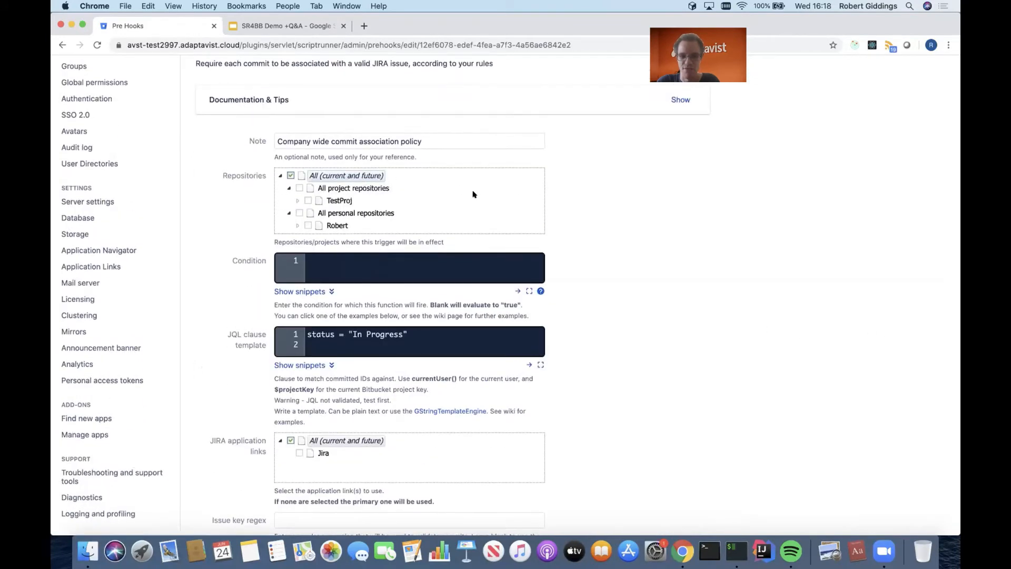
{"action": "scroll", "coordinate": [473, 194], "scroll_direction": "down", "scroll_amount": 3}
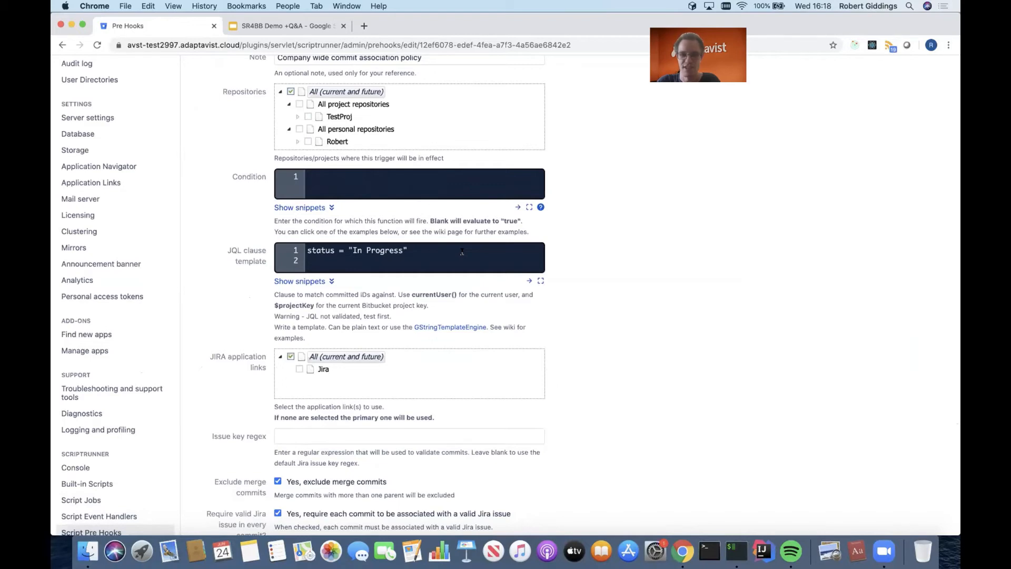
{"action": "scroll", "coordinate": [462, 252], "scroll_direction": "down", "scroll_amount": 5}
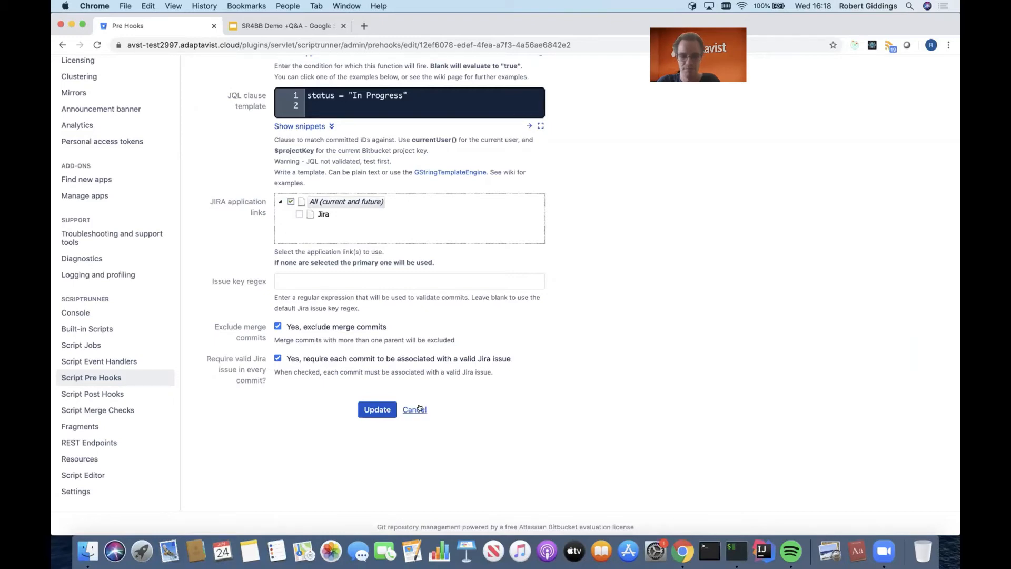
{"action": "left_click", "coordinate": [419, 409]}
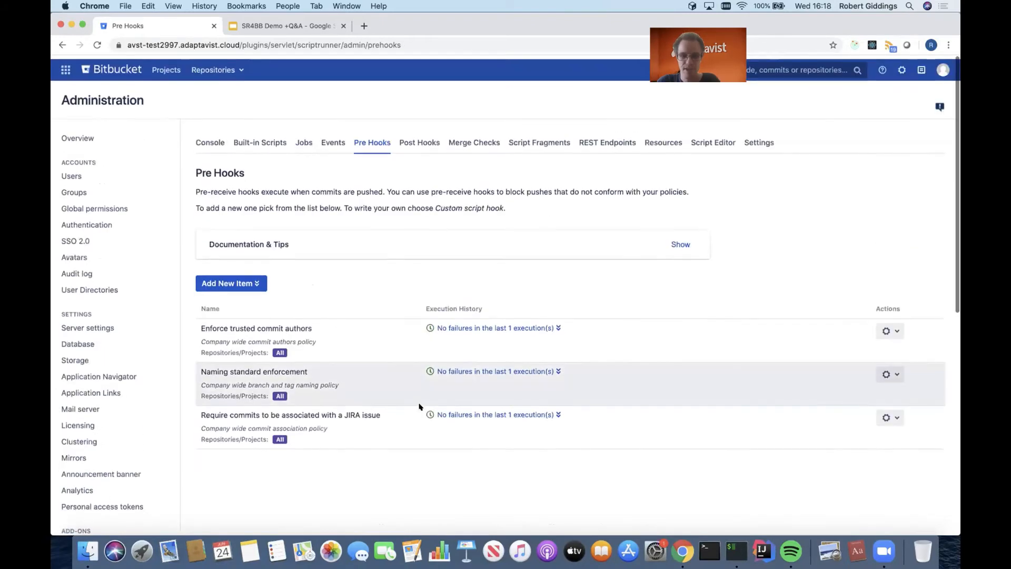
- Review the Require a number of approvers merge check, including its minimum number of approvers, and return to the Merge Checks list without saving
{"action": "left_click", "coordinate": [475, 138]}
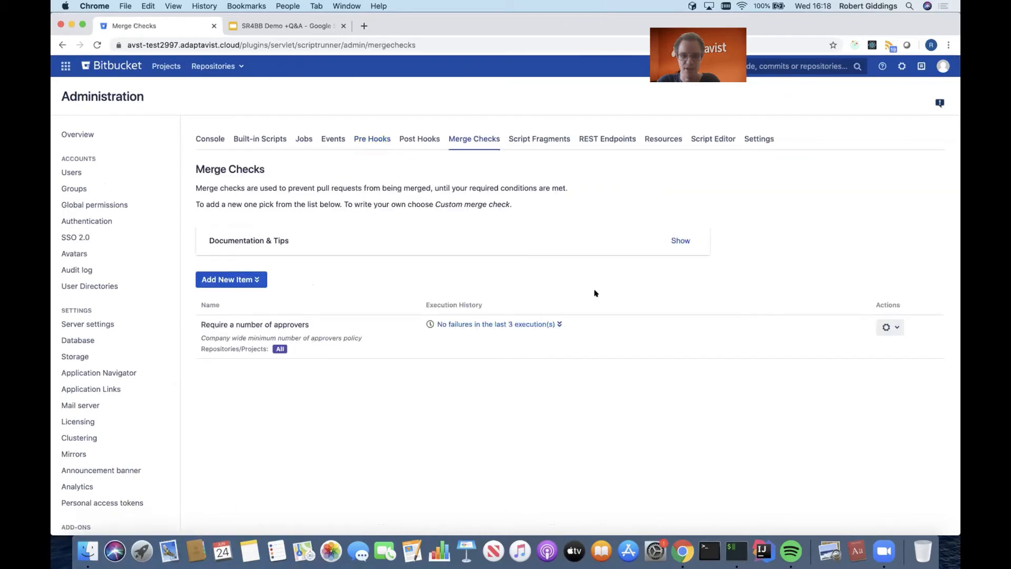
{"action": "left_click", "coordinate": [890, 327]}
{"action": "left_click", "coordinate": [889, 345]}
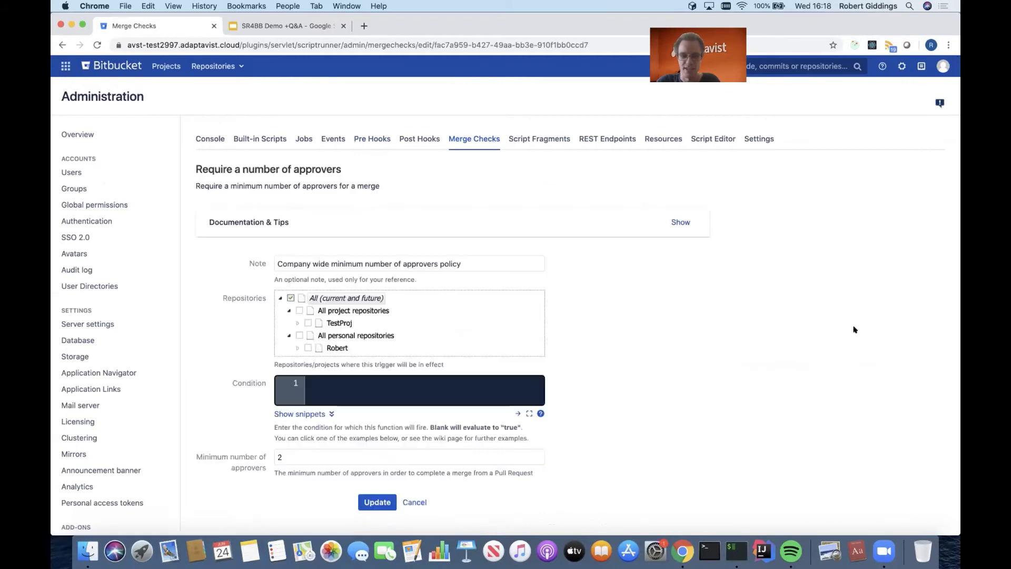
{"action": "scroll", "coordinate": [842, 327], "scroll_direction": "down", "scroll_amount": 2}
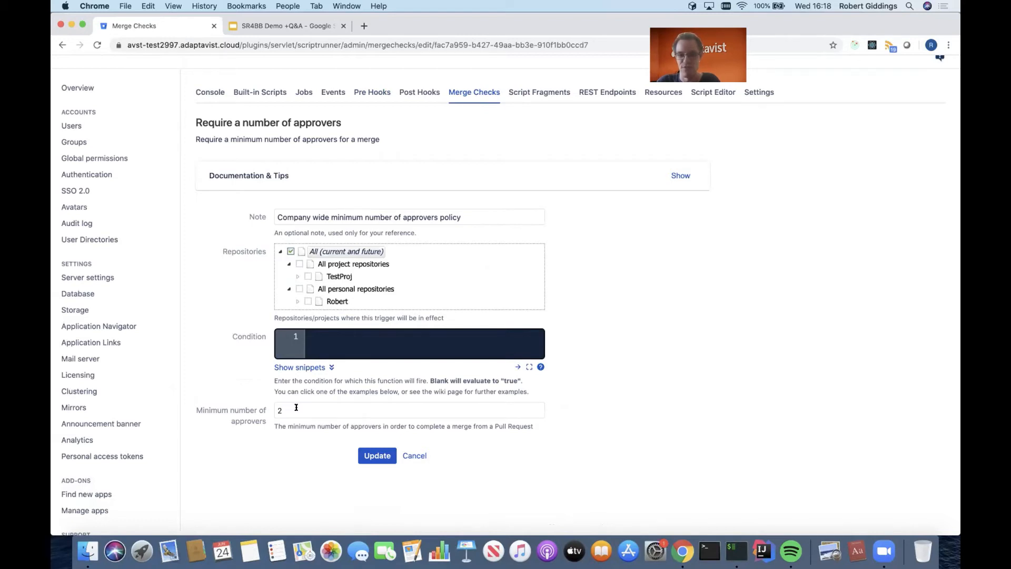
{"action": "scroll", "coordinate": [505, 438], "scroll_direction": "down", "scroll_amount": 1}
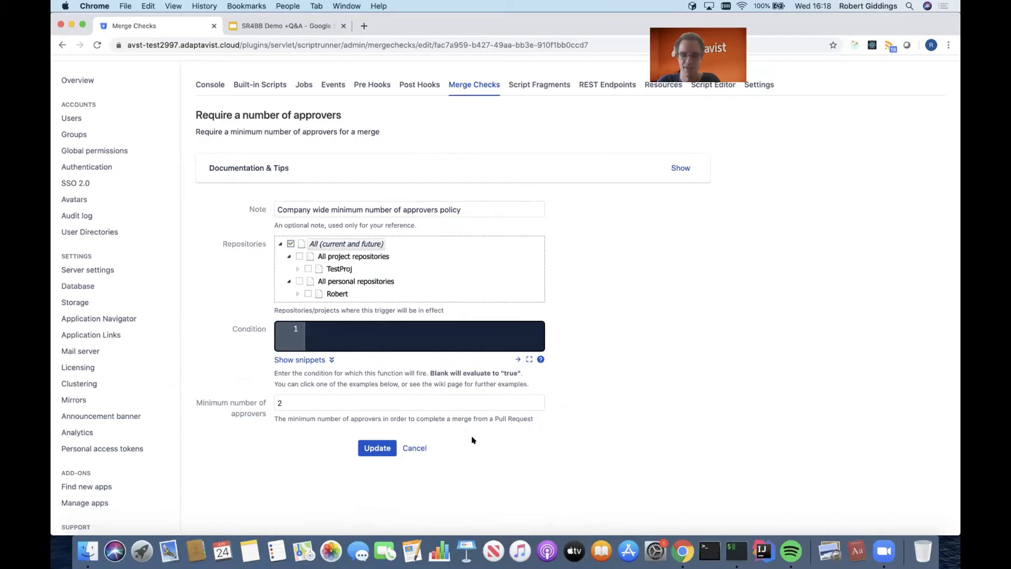
{"action": "left_click", "coordinate": [415, 449]}
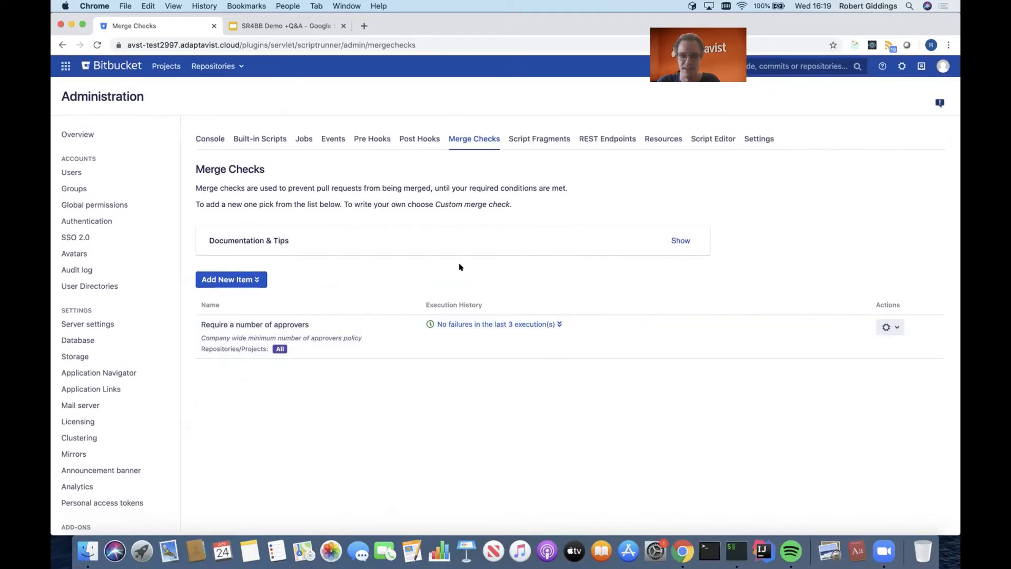
{"action": "left_click", "coordinate": [165, 66]}
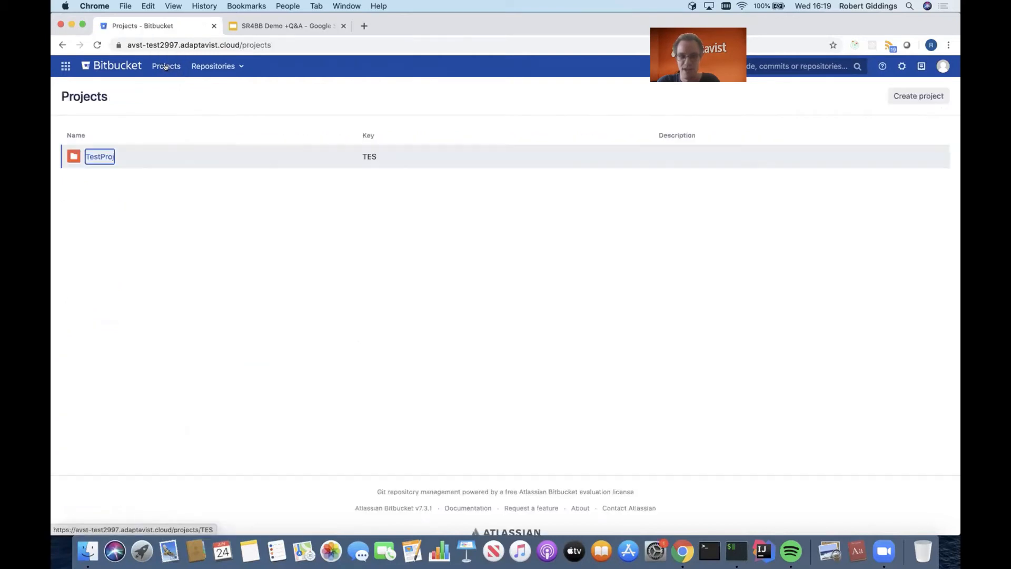
{"action": "left_click", "coordinate": [901, 96]}
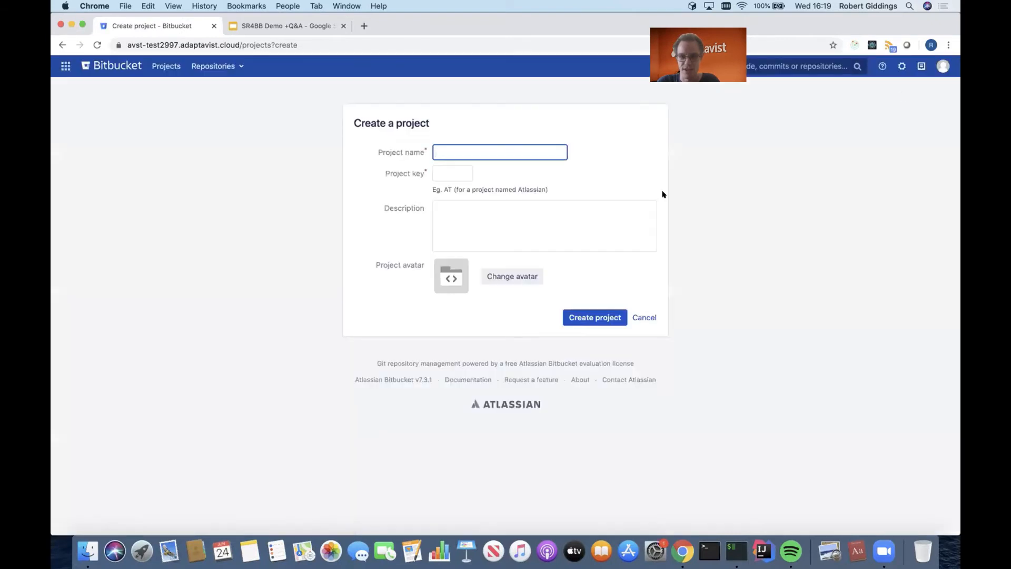
{"action": "type", "text": "534653535634"}
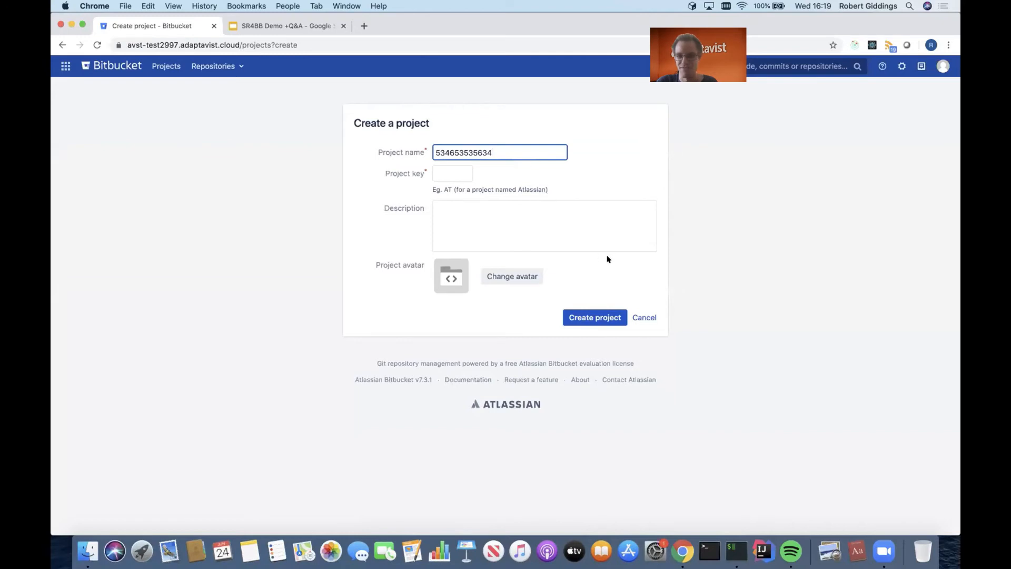
{"action": "left_click", "coordinate": [596, 314]}
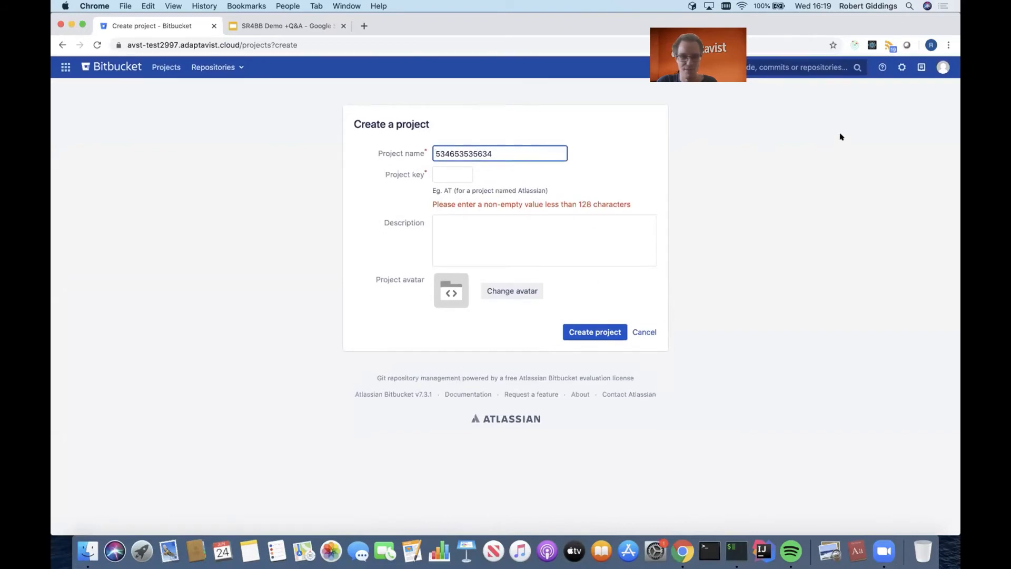
- Review the permission settings of the Default project permissions event handler in the ScriptRunner administration and leave without saving
{"action": "left_click", "coordinate": [901, 66]}
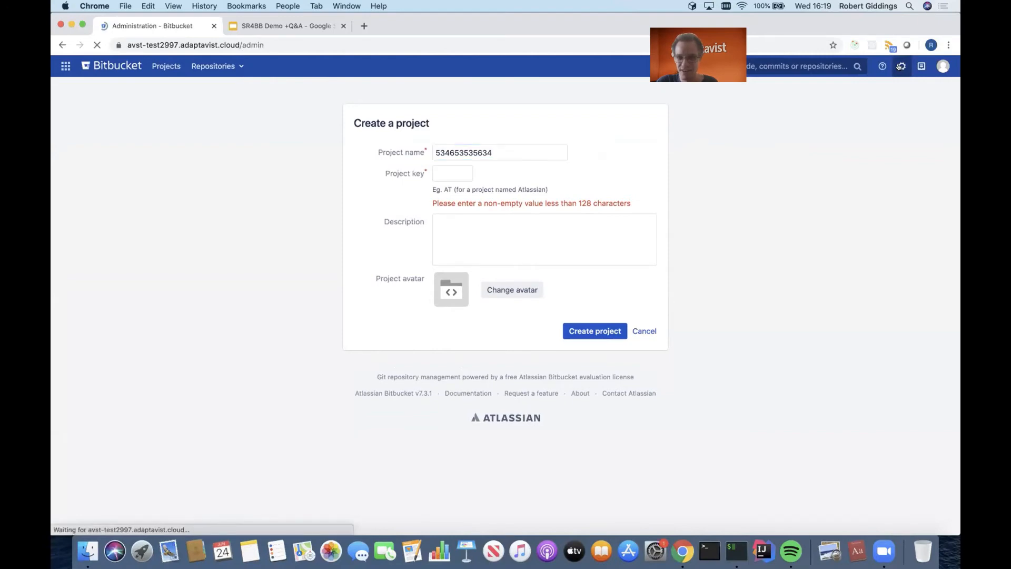
{"action": "scroll", "coordinate": [498, 359], "scroll_direction": "down", "scroll_amount": 15}
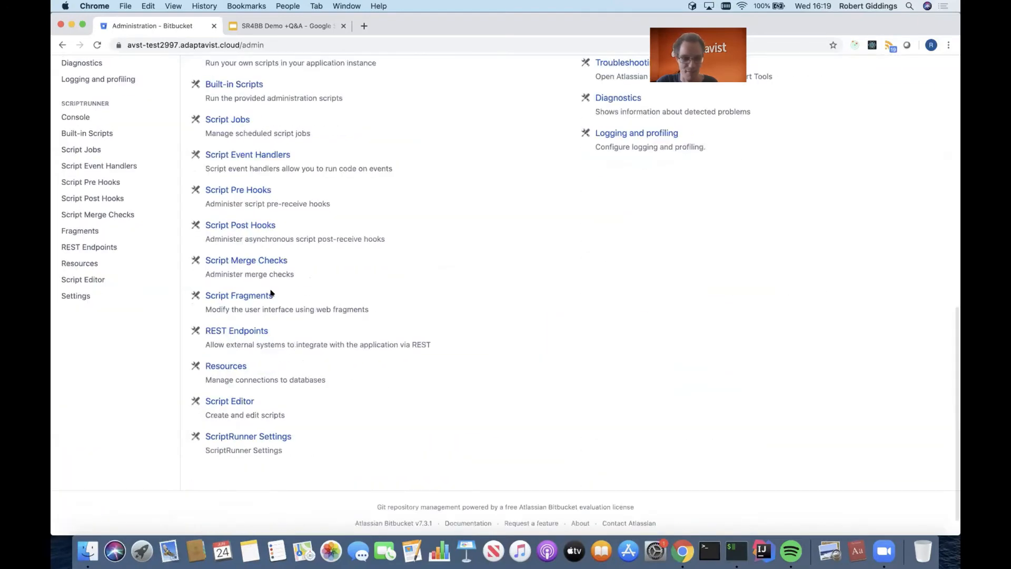
{"action": "scroll", "coordinate": [260, 257], "scroll_direction": "up", "scroll_amount": 2}
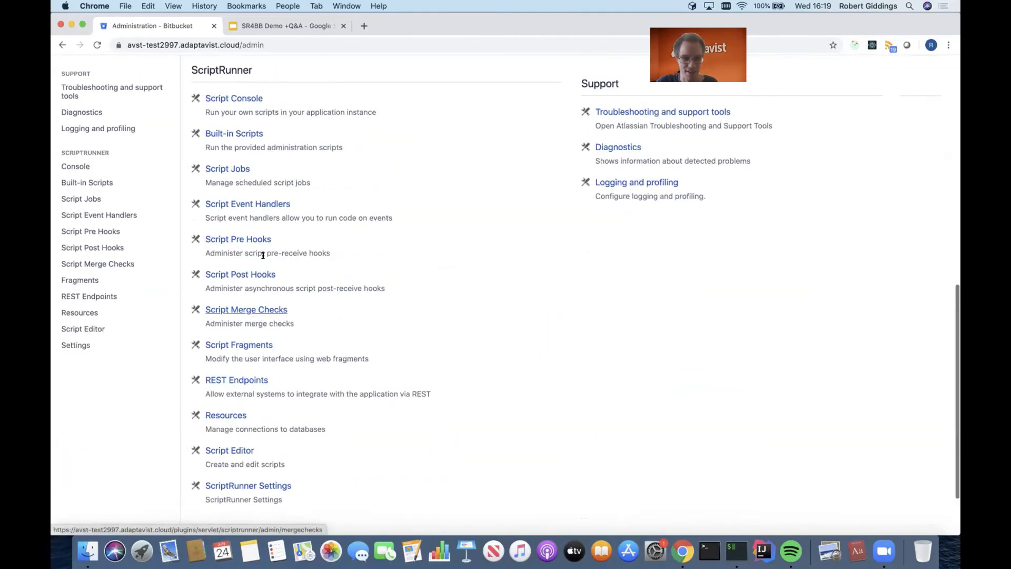
{"action": "left_click", "coordinate": [260, 205]}
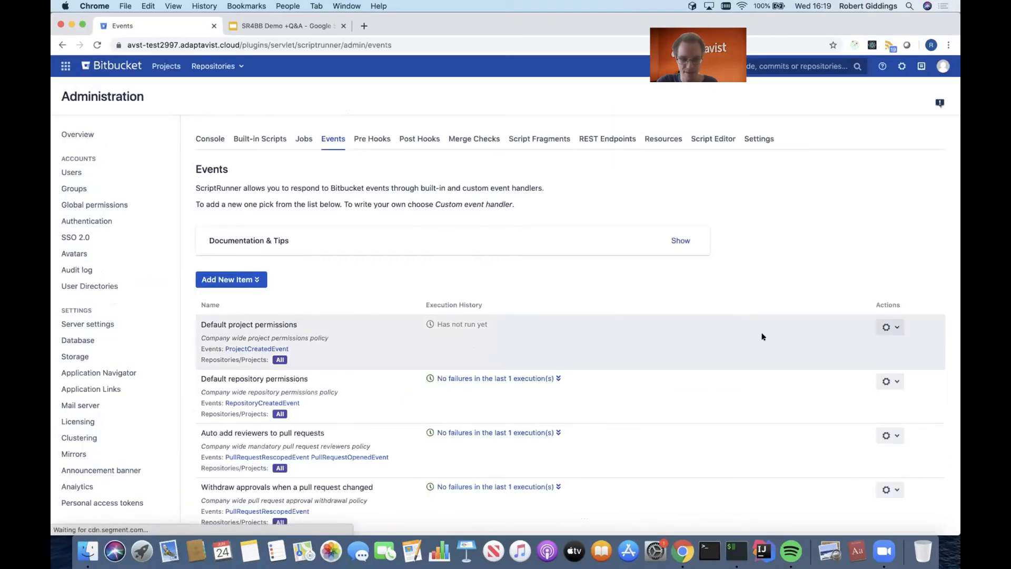
{"action": "left_click", "coordinate": [887, 329]}
{"action": "left_click", "coordinate": [874, 346]}
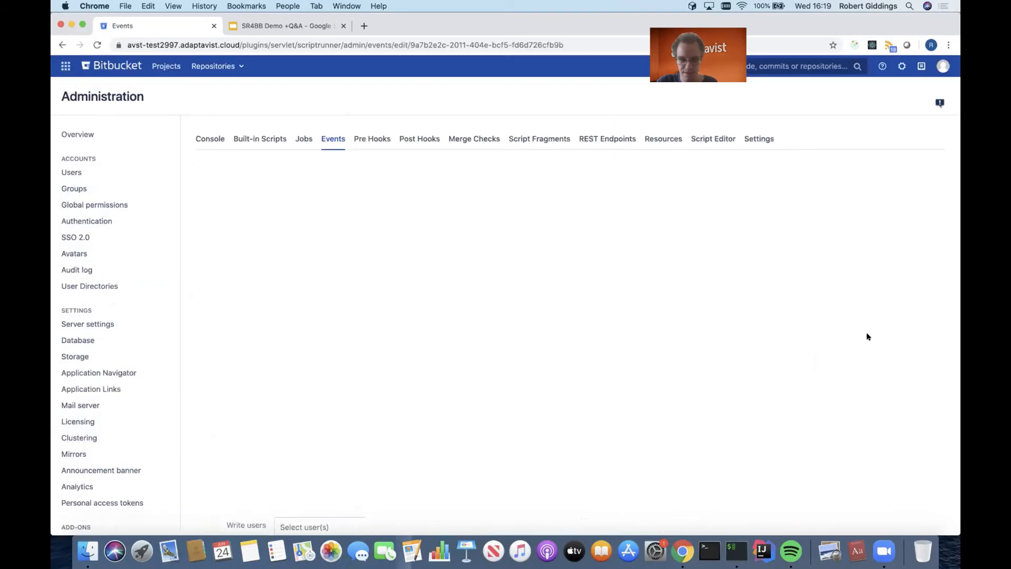
{"action": "scroll", "coordinate": [868, 336], "scroll_direction": "down", "scroll_amount": 3}
{"action": "scroll", "coordinate": [868, 337], "scroll_direction": "down", "scroll_amount": 5}
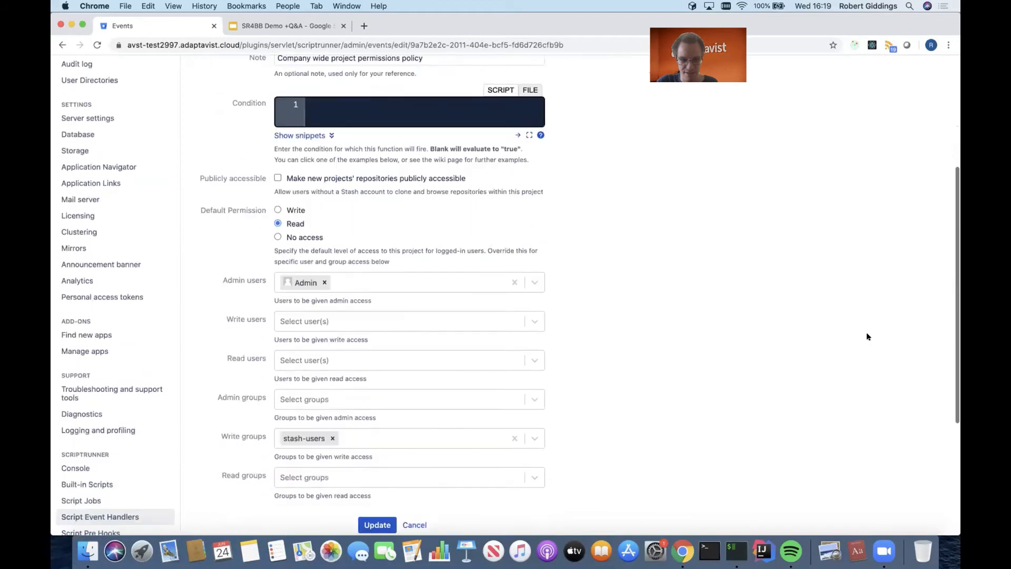
{"action": "scroll", "coordinate": [679, 437], "scroll_direction": "up", "scroll_amount": 5}
{"action": "scroll", "coordinate": [527, 464], "scroll_direction": "down", "scroll_amount": 5}
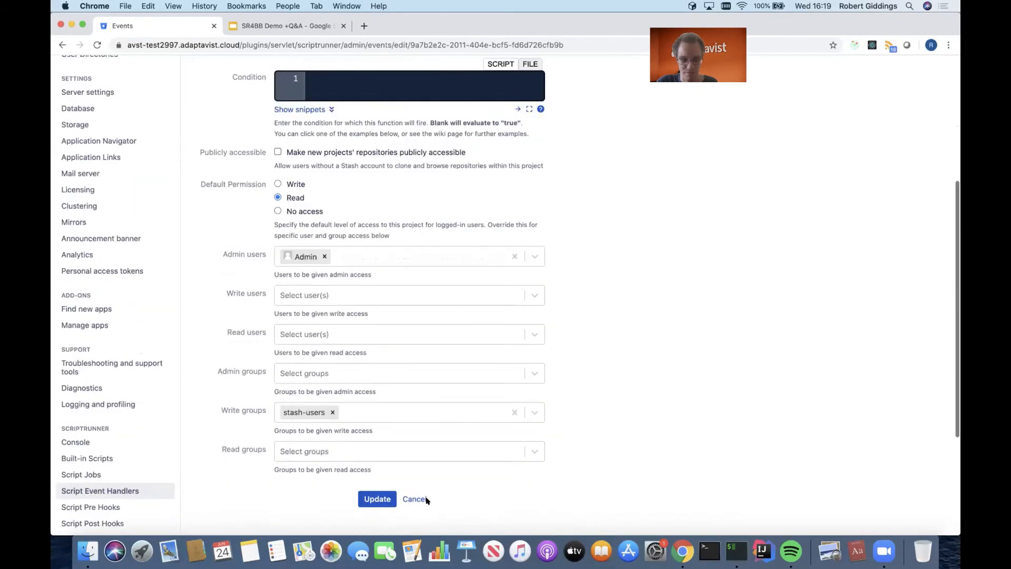
{"action": "left_click", "coordinate": [419, 499]}
- Review the Naming standard enforcement event handler and return to the Events list without saving
{"action": "scroll", "coordinate": [702, 452], "scroll_direction": "down", "scroll_amount": 1}
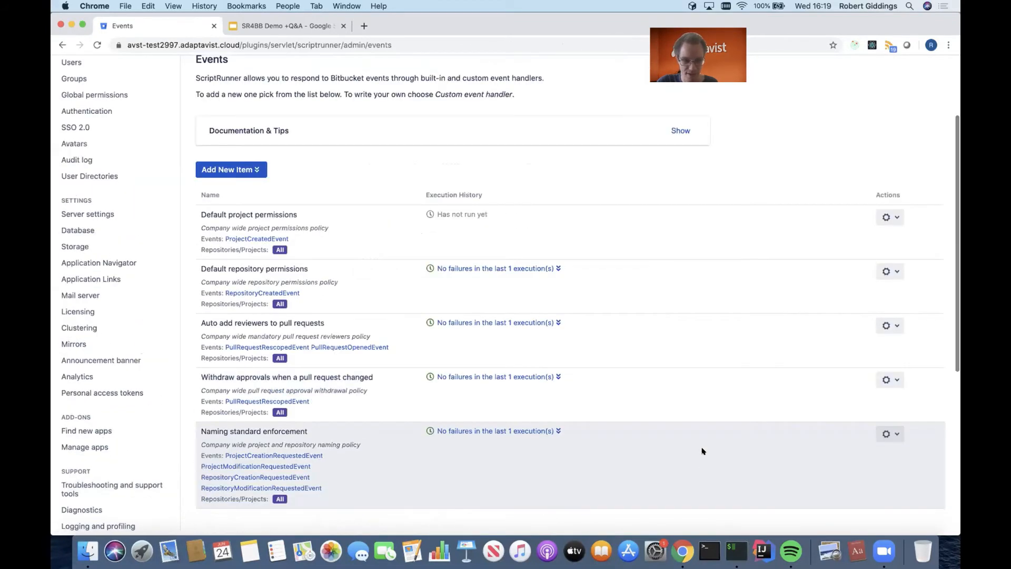
{"action": "left_click", "coordinate": [889, 415]}
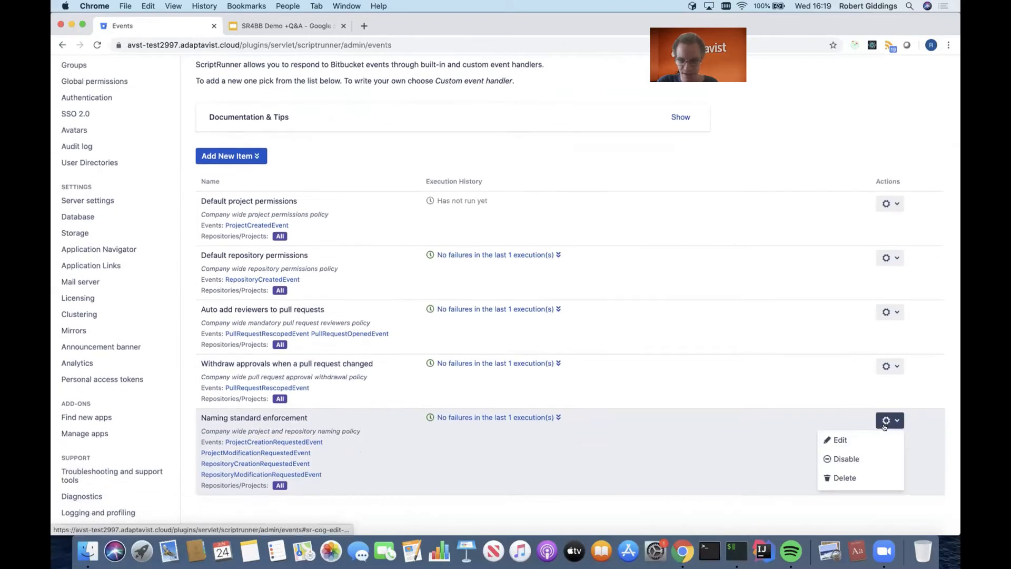
{"action": "left_click", "coordinate": [901, 438]}
{"action": "scroll", "coordinate": [737, 492], "scroll_direction": "up", "scroll_amount": 3}
{"action": "left_click", "coordinate": [425, 401]}
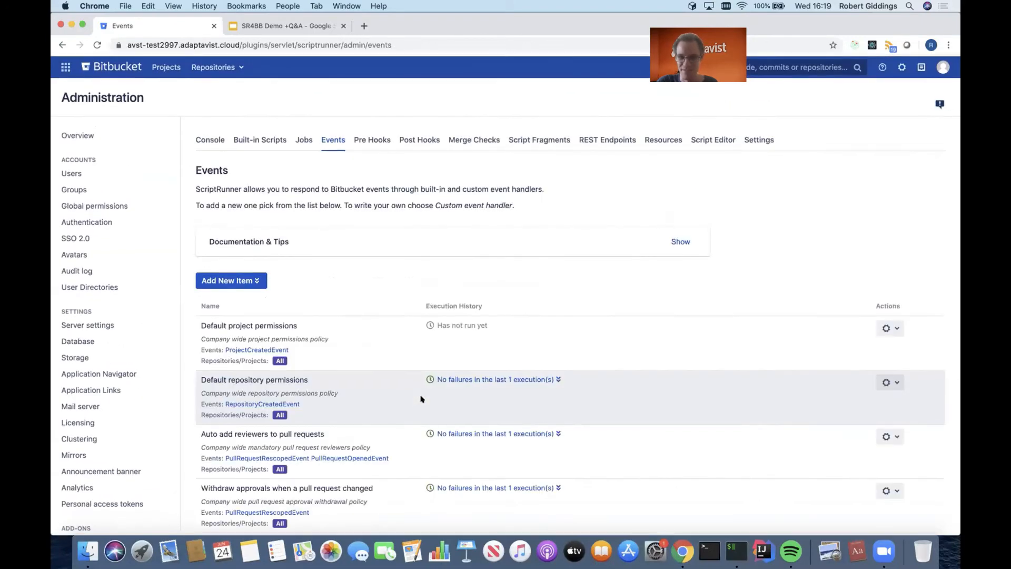
- Try to create a project named 524523 with the key NEW, and highlight the required naming pattern
{"action": "left_click", "coordinate": [172, 64]}
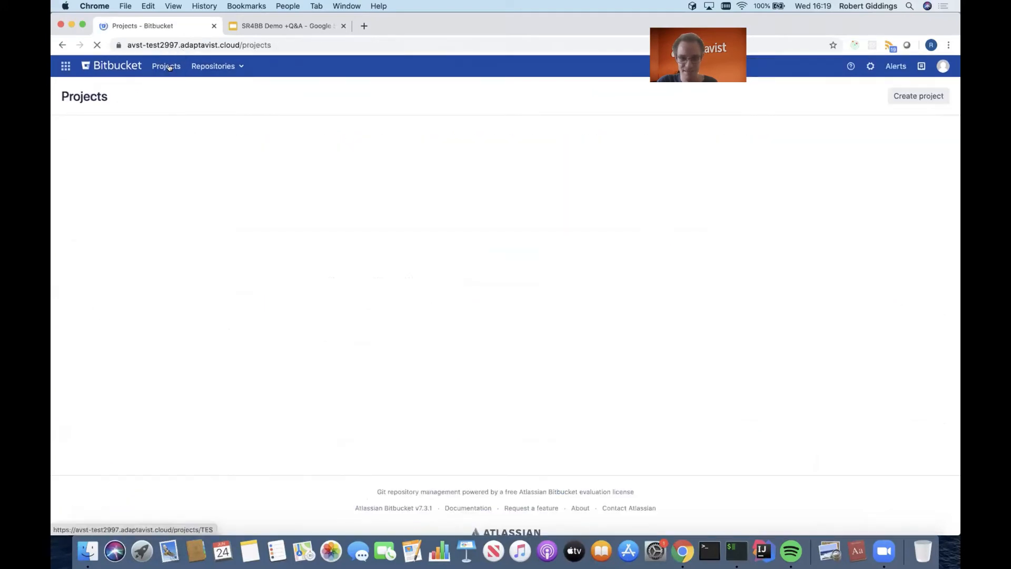
{"action": "left_click", "coordinate": [904, 98]}
{"action": "type", "text": "524523"}
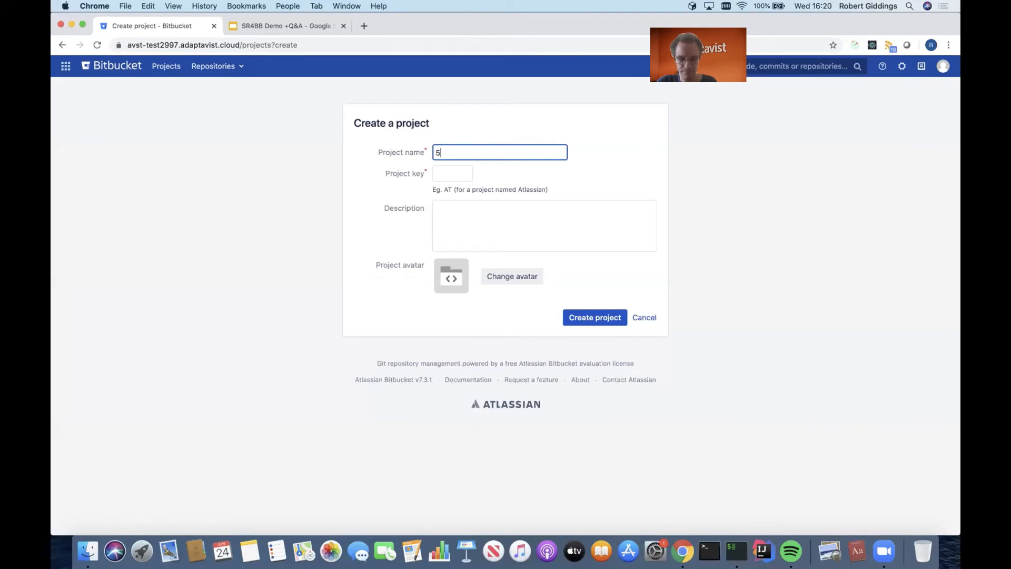
{"action": "left_click", "coordinate": [455, 173]}
{"action": "type", "text": "TES"}
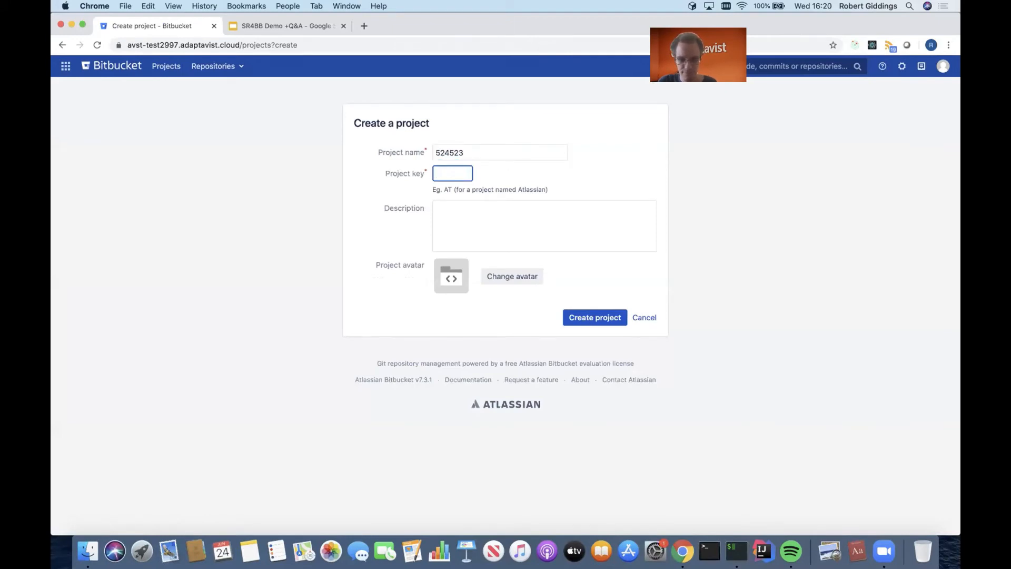
{"action": "type", "text": "W"}
{"action": "left_click", "coordinate": [592, 317]}
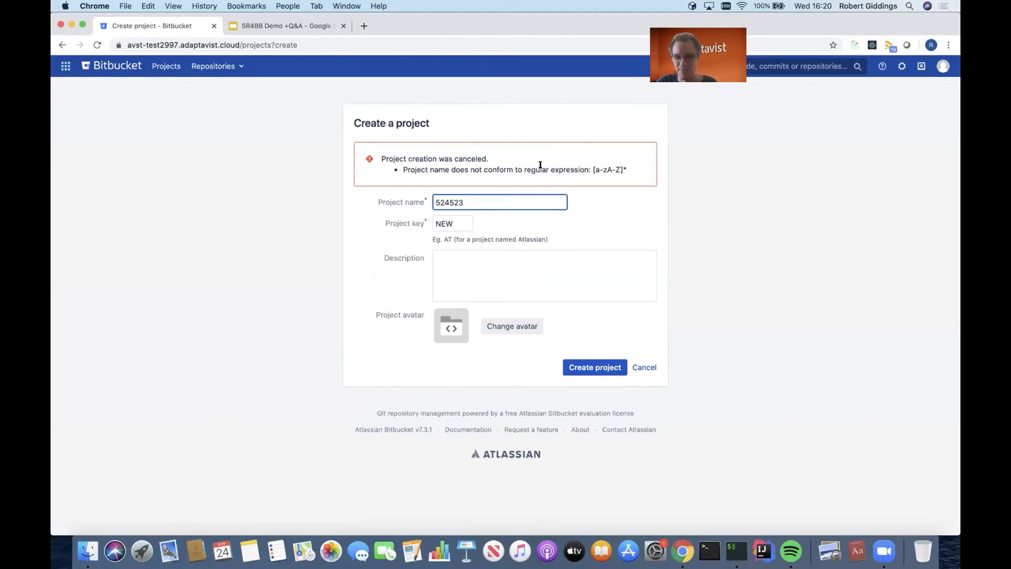
{"action": "left_click_drag", "start_coordinate": [589, 170], "coordinate": [633, 164]}
{"action": "left_click", "coordinate": [627, 168]}
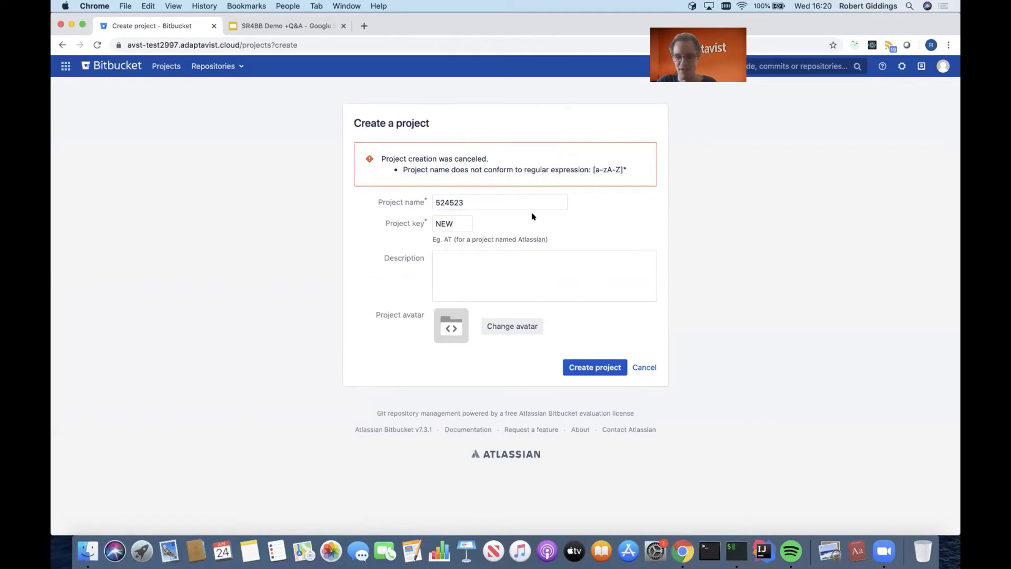
- Change the project name to NewProj and create the project
{"action": "triple_click", "coordinate": [524, 197]}
{"action": "type", "text": "NewProj"}
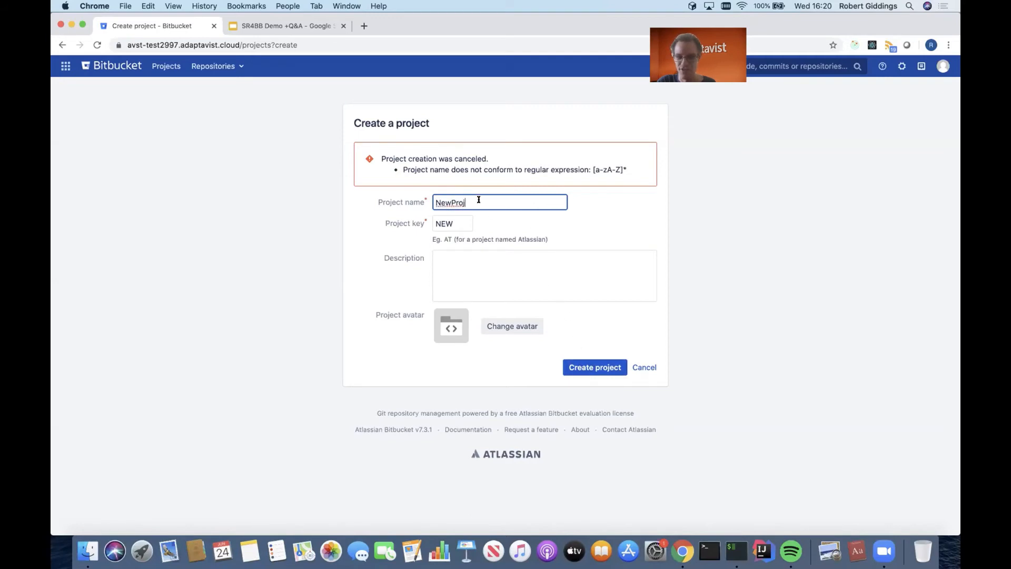
{"action": "left_click", "coordinate": [608, 365]}
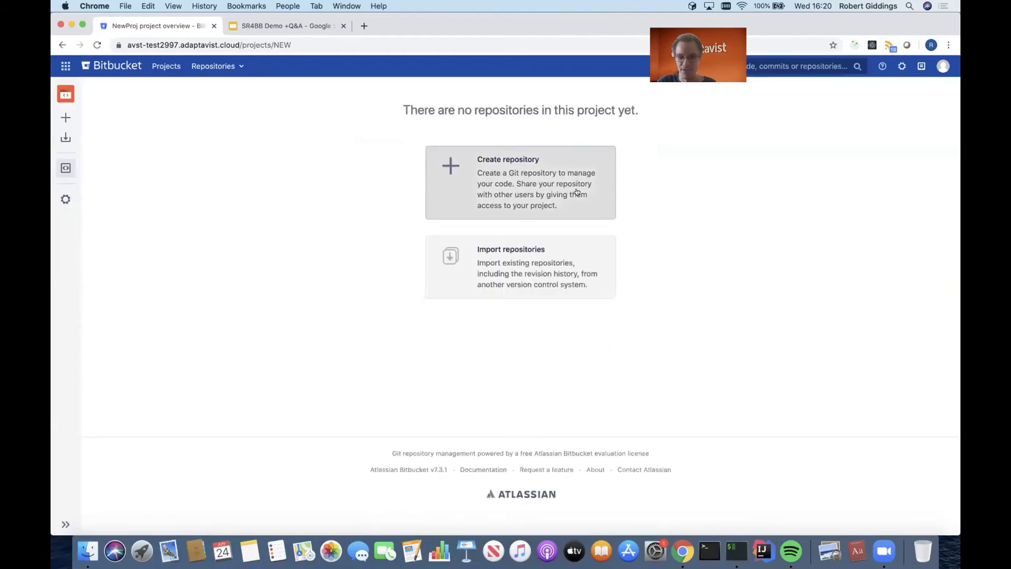
{"action": "left_click", "coordinate": [576, 191]}
{"action": "type", "text": "3543535345"}
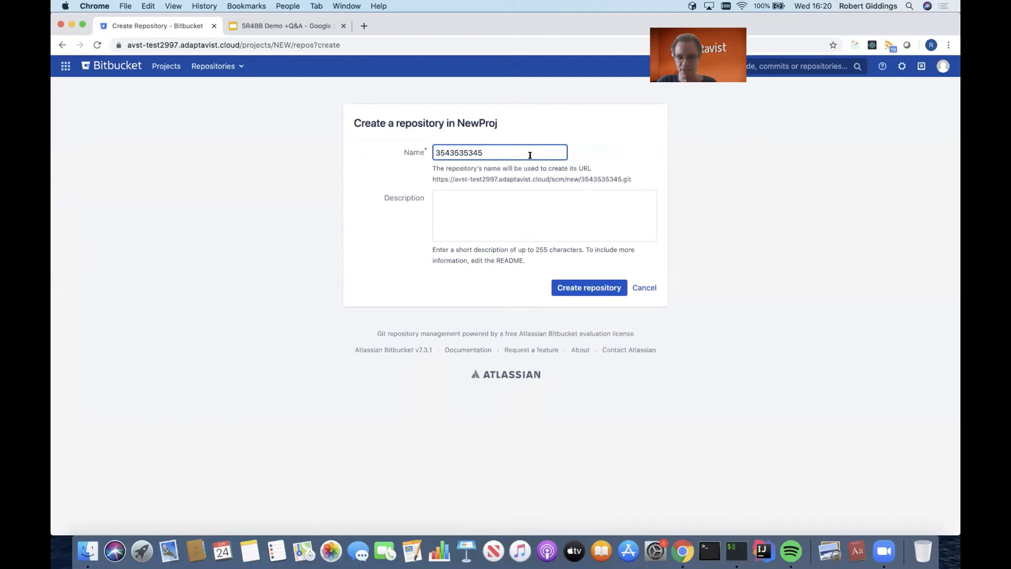
{"action": "left_click", "coordinate": [586, 289]}
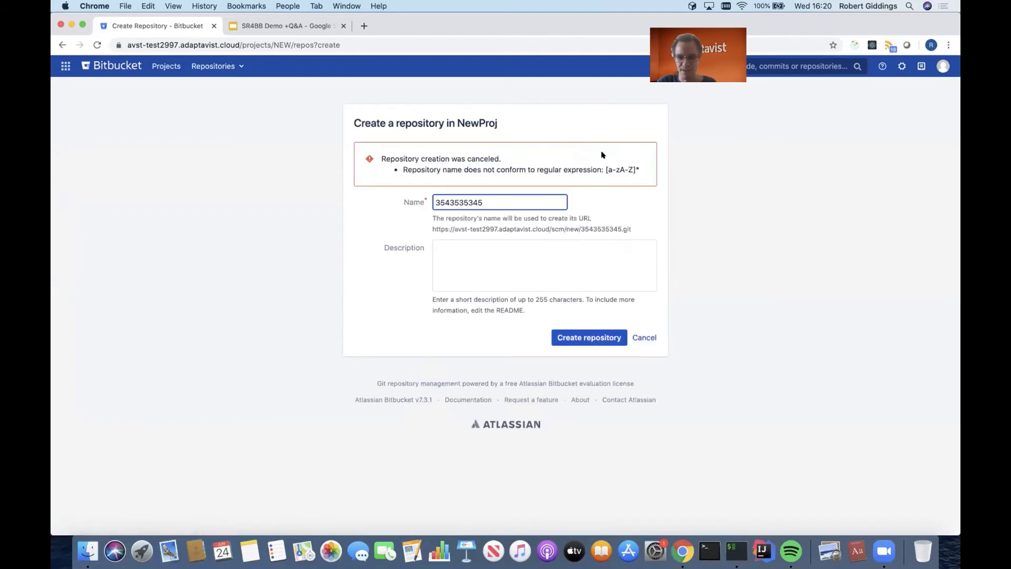
- Change the repository name to NewRepo and create the repository in NewProj
{"action": "double_click", "coordinate": [524, 205]}
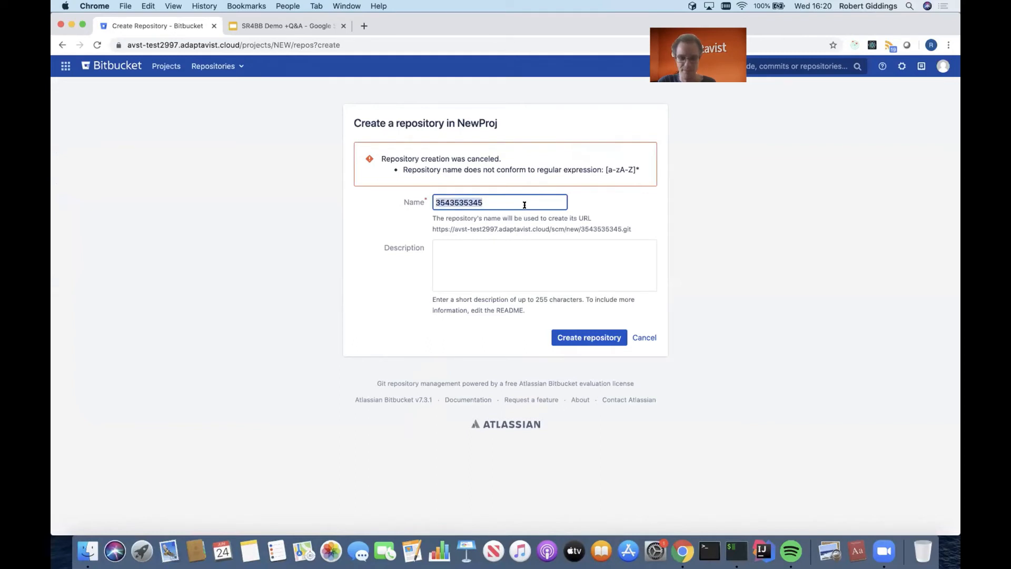
{"action": "type", "text": "NewRepo"}
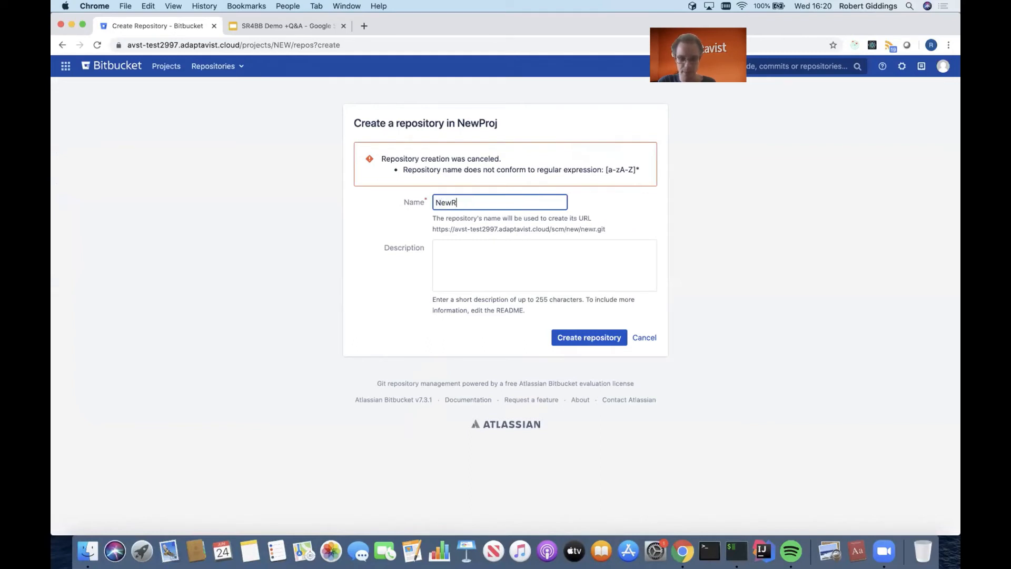
{"action": "left_click", "coordinate": [590, 340]}
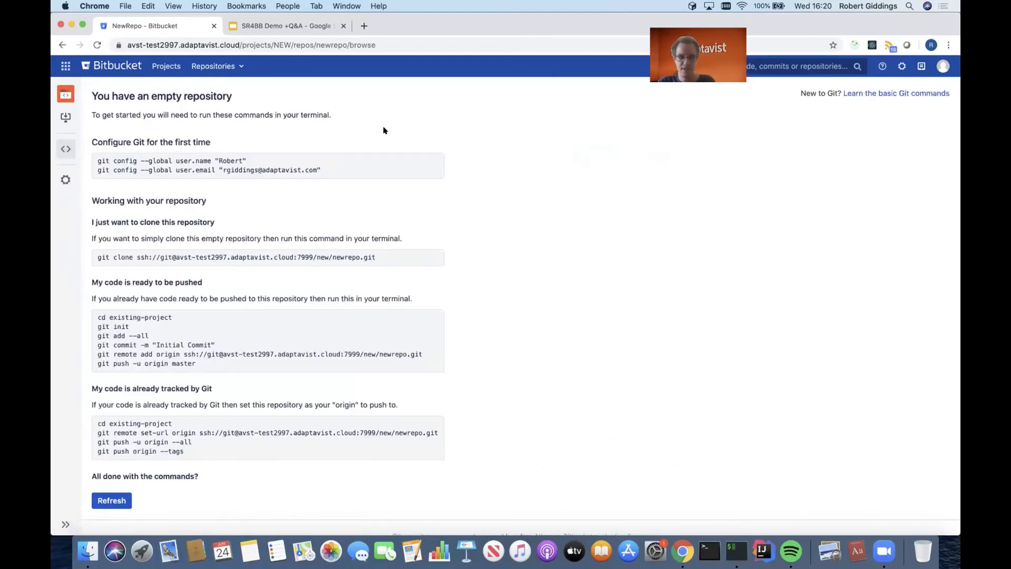
- Open the list of branches of the TestRepo repository in TestProj
{"action": "left_click", "coordinate": [238, 66]}
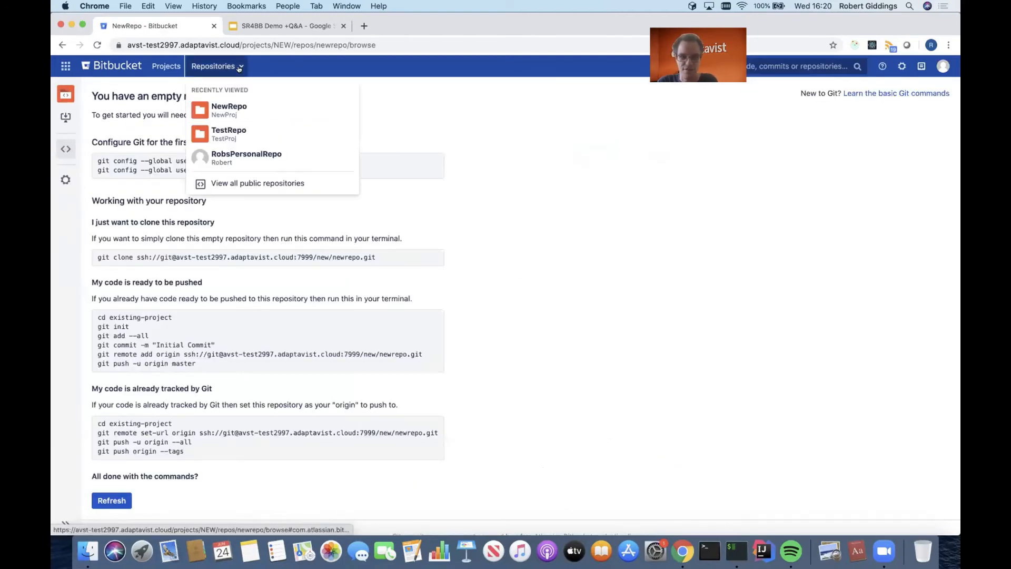
{"action": "left_click", "coordinate": [237, 130]}
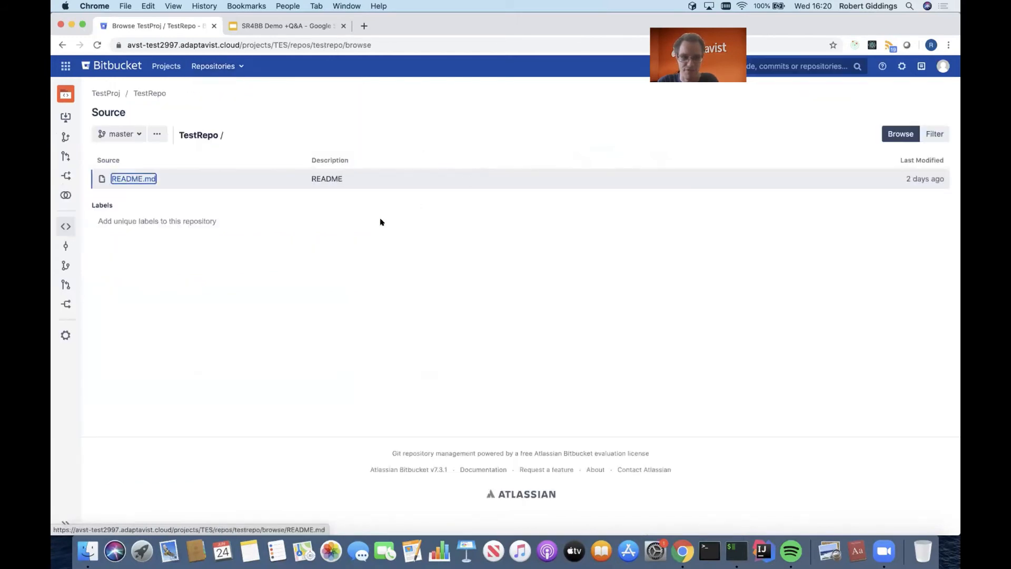
{"action": "left_click", "coordinate": [65, 265]}
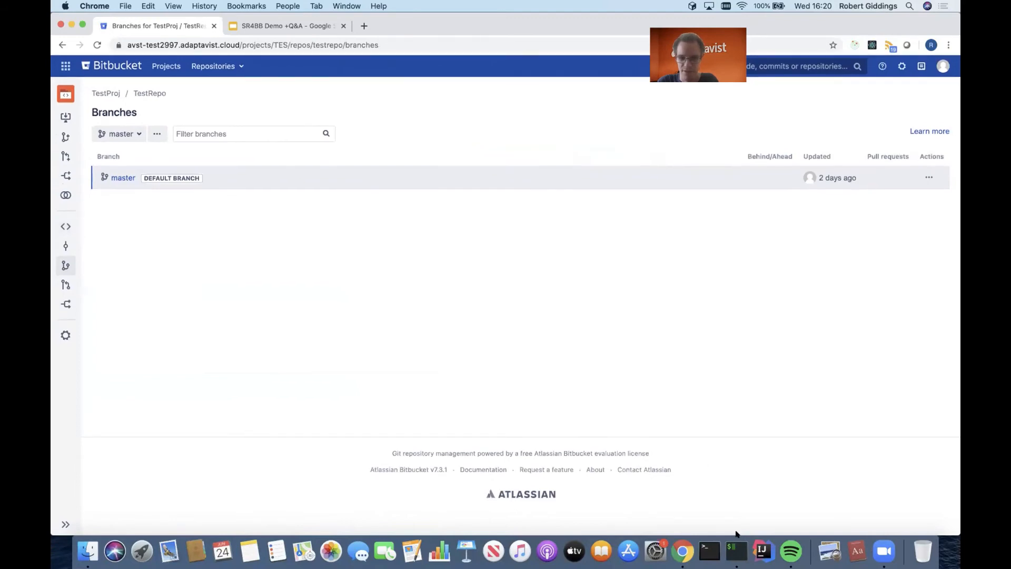
- Switch to the iTerm2 terminal at the testrepo folder, place its window over the browser and clear the output
{"action": "left_click", "coordinate": [737, 551]}
{"action": "left_click_drag", "start_coordinate": [660, 278], "coordinate": [660, 247]}
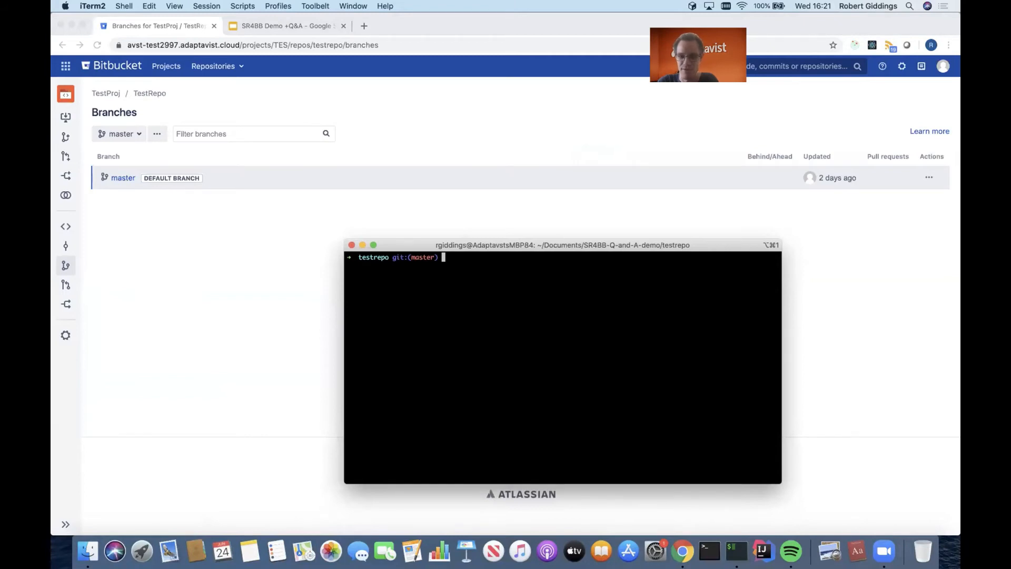
{"action": "type", "text": "clear"}
{"action": "key", "text": "Return"}
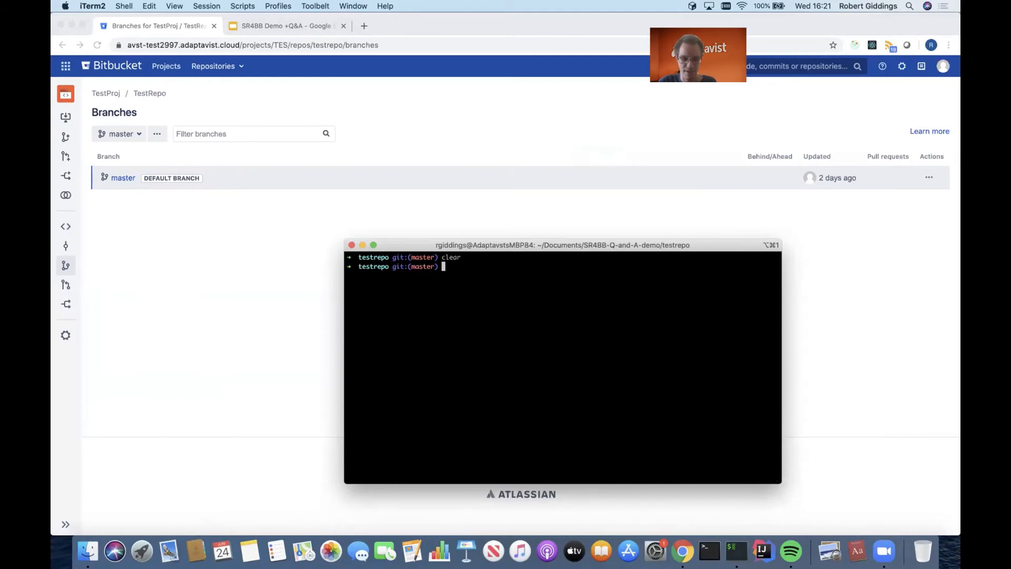
- Try to check out a branch named new_branch with git checkout new_branch
{"action": "type", "text": "git checkout "}
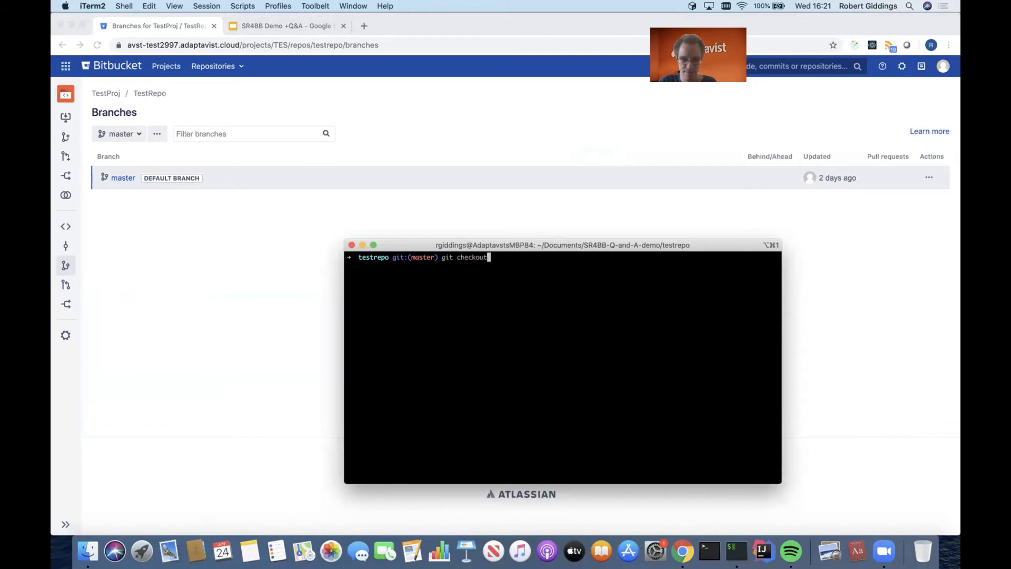
{"action": "type", "text": "new_branch"}
{"action": "key", "text": "Return"}
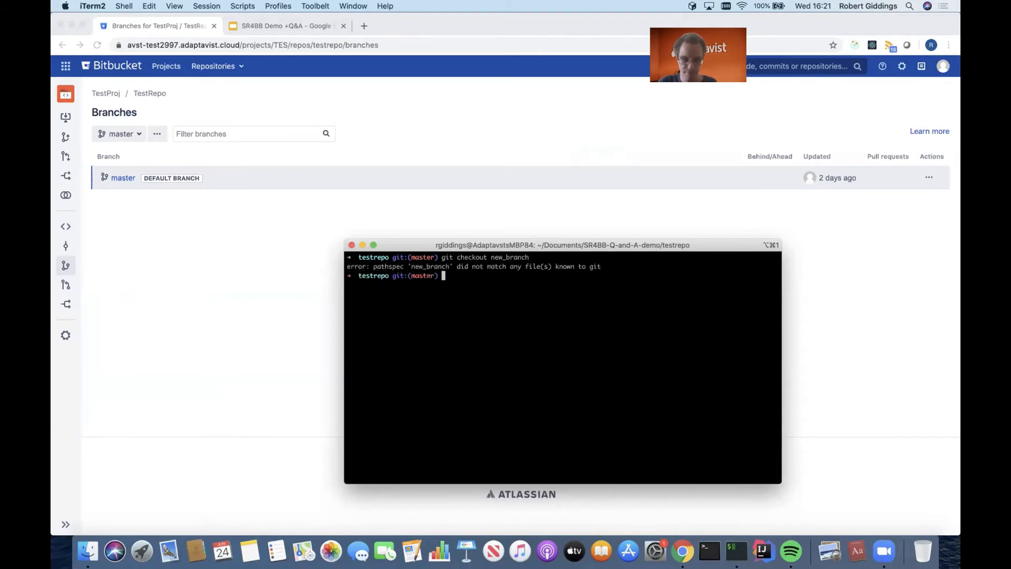
- Create and switch to the branch with git checkout -b new_branch
{"action": "key", "text": "Up"}
{"action": "key", "text": "BackSpace"}
{"action": "key", "text": "Left"}
{"action": "key", "text": "Left"}
{"action": "key", "text": "Left"}
{"action": "key", "text": "Left"}
{"action": "key", "text": "Left"}
{"action": "key", "text": "Left"}
{"action": "key", "text": "Left"}
{"action": "key", "text": "Left"}
{"action": "key", "text": "Left"}
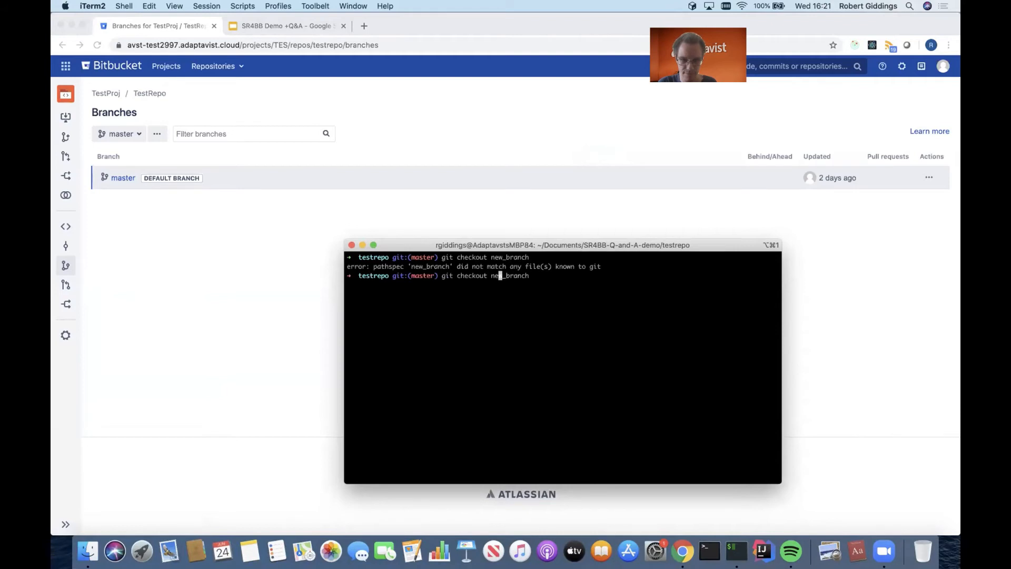
{"action": "type", "text": "-b"}
{"action": "key", "text": "Return"}
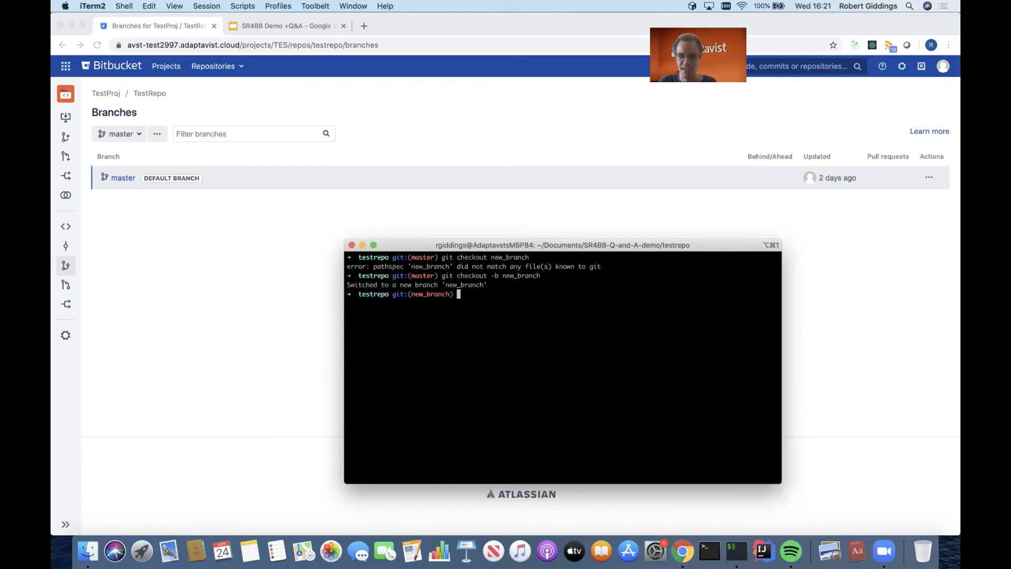
- Create an empty file named new_file.txt on new_branch and stage it with git add
{"action": "type", "text": "touch new"}
{"action": "type", "text": "_file.txt"}
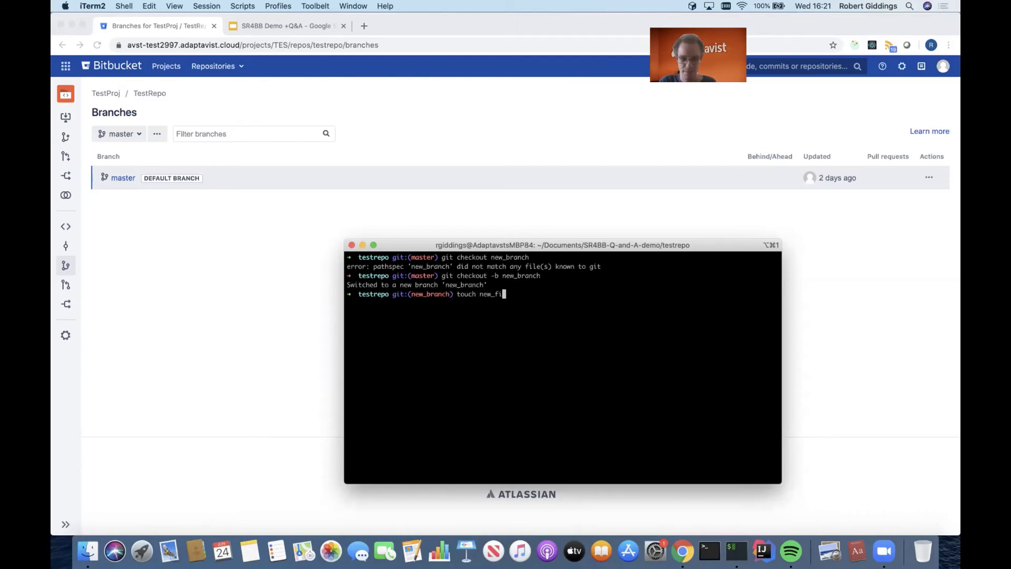
{"action": "key", "text": "Return"}
{"action": "type", "text": "git add n"}
{"action": "key", "text": "Tab"}
{"action": "key", "text": "Return"}
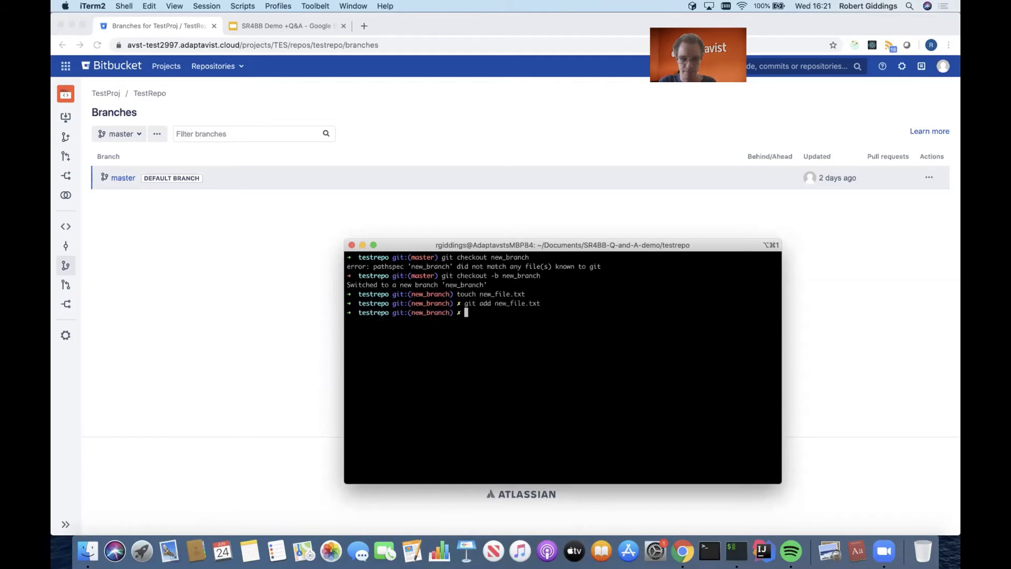
- Commit the staged file with git commit, using --author with "Invalid User" and a placeholder e-mail, and the message "New file"
{"action": "type", "text": "git commit --auth"}
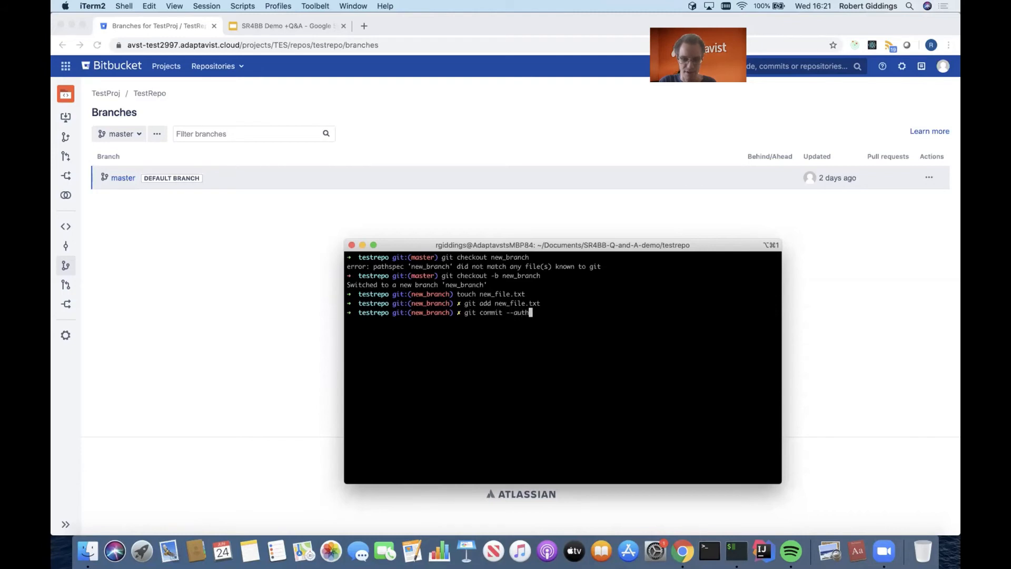
{"action": "type", "text": "or=\"Invalid User"}
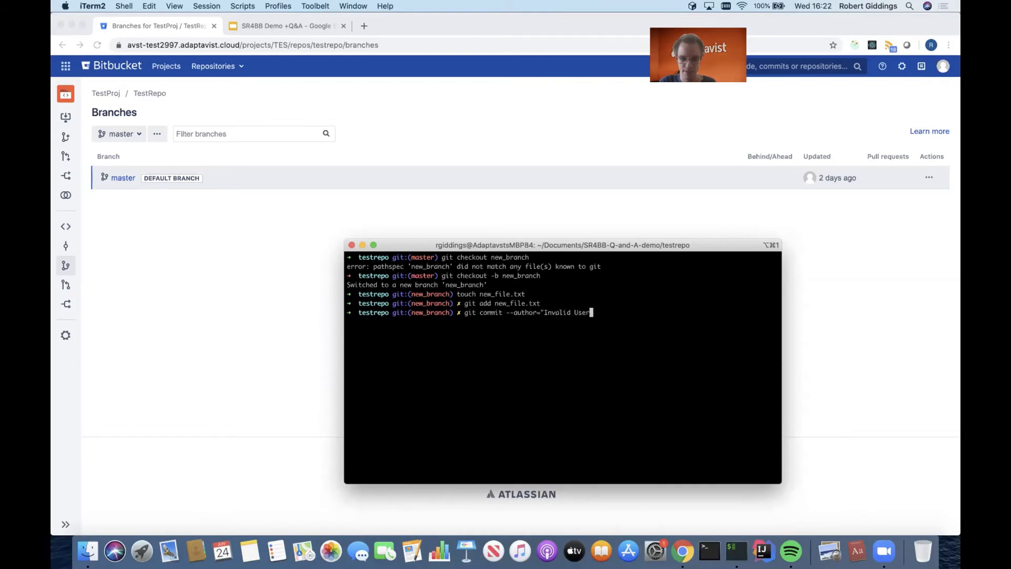
{"action": "type", "text": "<incalid"}
{"action": "key", "text": "BackSpace"}
{"action": "key", "text": "BackSpace"}
{"action": "key", "text": "BackSpace"}
{"action": "key", "text": "BackSpace"}
{"action": "type", "text": "alid"}
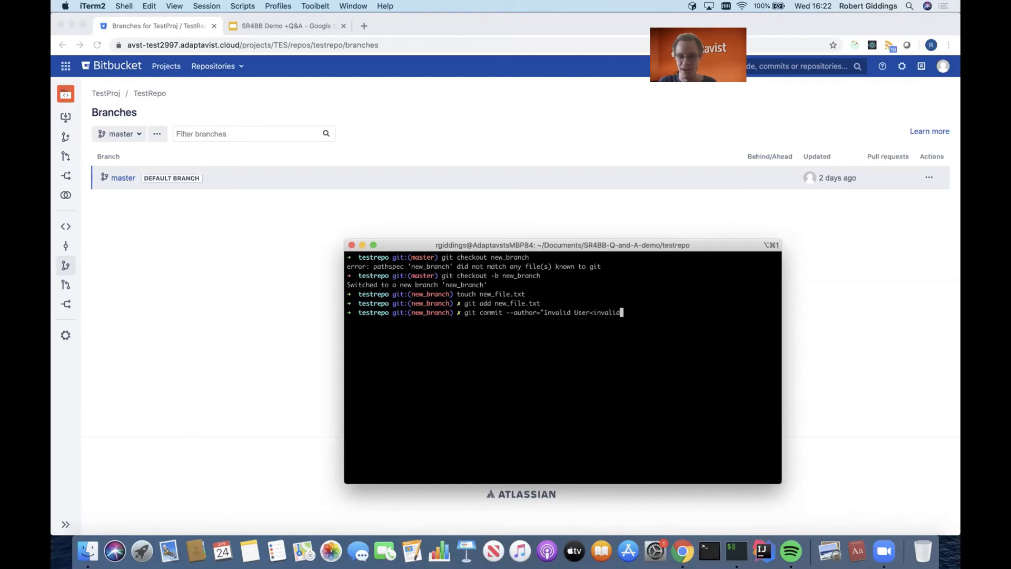
{"action": "type", "text": "@example.com>\" -m"}
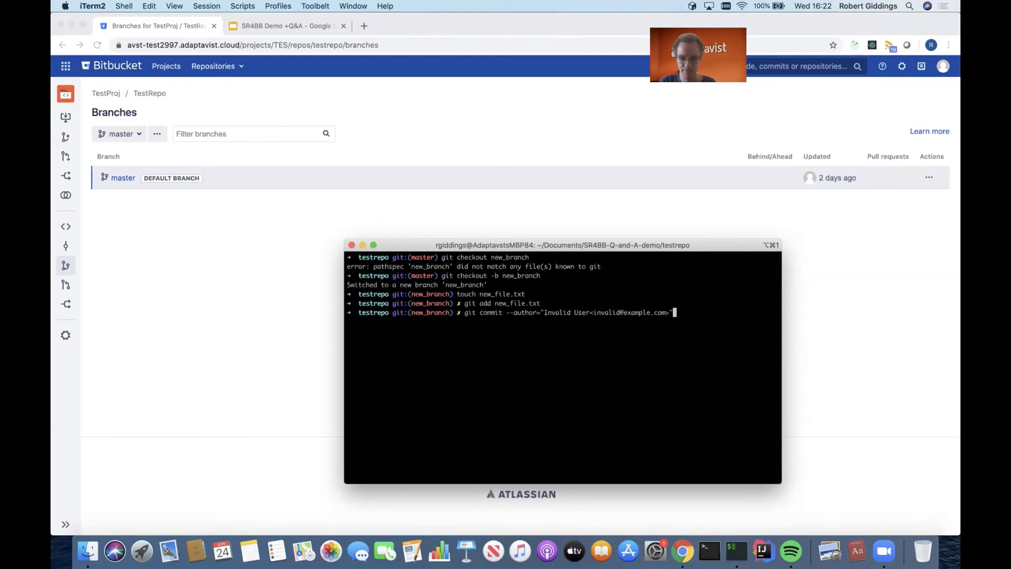
{"action": "type", "text": " \"New file\""}
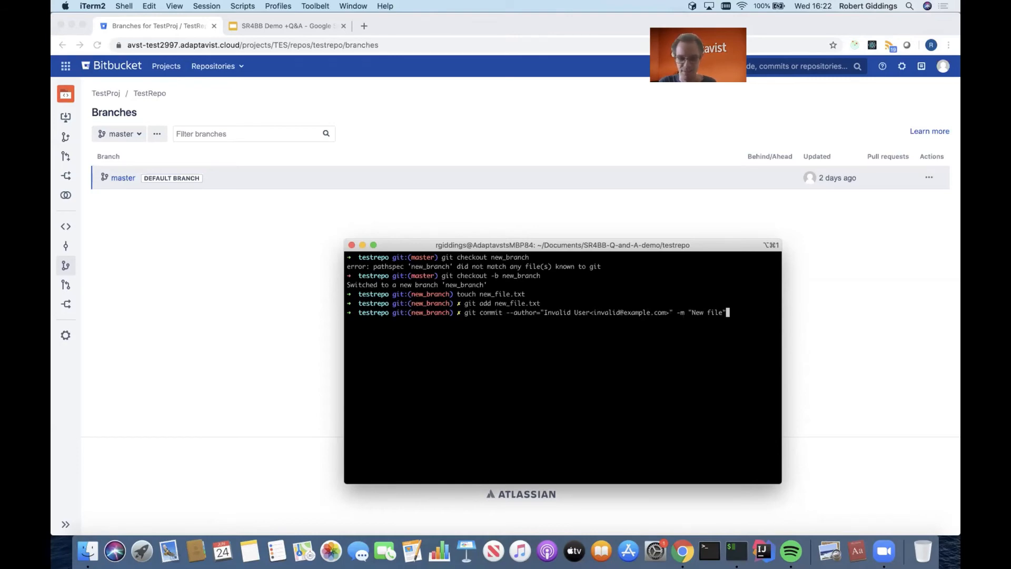
{"action": "key", "text": "Return"}
- Try to push the branch with git push, including git push --set-upstream origin new_branch
{"action": "type", "text": "git push"}
{"action": "key", "text": "Return"}
{"action": "left_click_drag", "start_coordinate": [519, 395], "coordinate": [362, 395]}
{"action": "key", "text": "super+c"}
{"action": "key", "text": "super+v"}
{"action": "key", "text": "Return"}
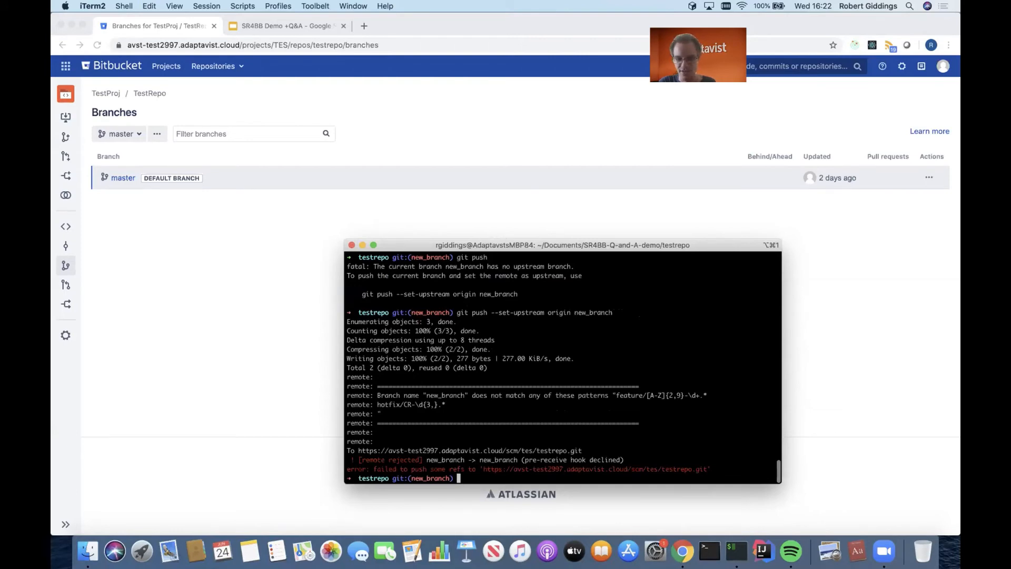
- Examine the remote's branch name message and the allowed feature and hotfix naming patterns in the push output
{"action": "left_click_drag", "start_coordinate": [779, 405], "coordinate": [354, 395]}
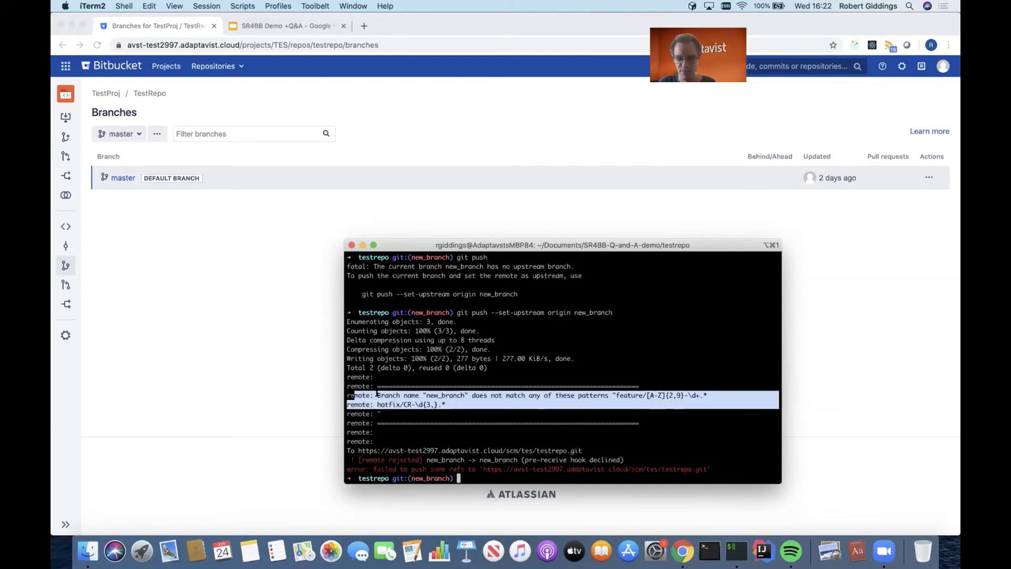
{"action": "left_click", "coordinate": [395, 394]}
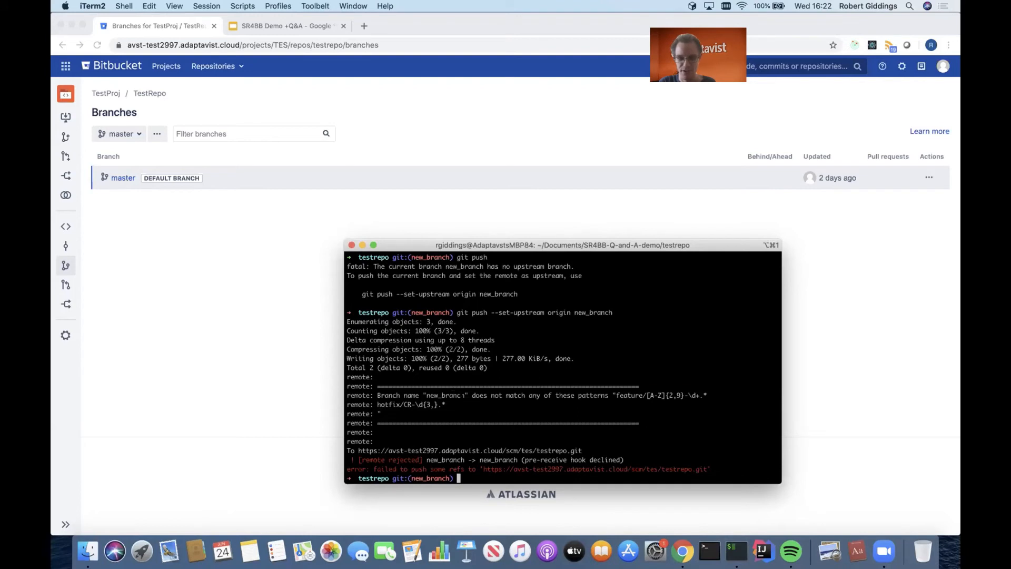
{"action": "left_click_drag", "start_coordinate": [778, 404], "coordinate": [472, 395]}
{"action": "left_click", "coordinate": [431, 405]}
{"action": "left_click", "coordinate": [472, 396]}
{"action": "left_click_drag", "start_coordinate": [615, 395], "coordinate": [699, 396]}
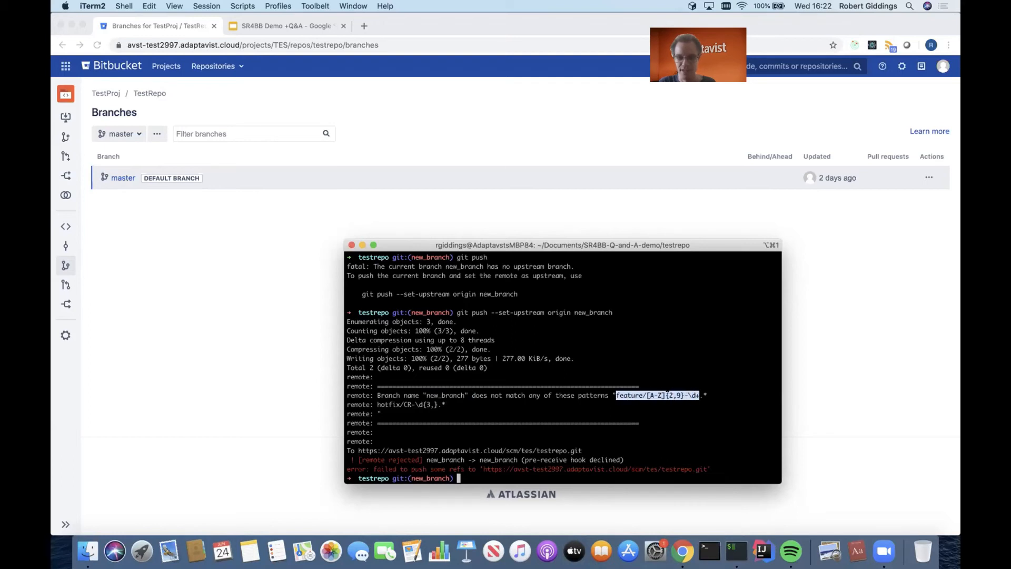
{"action": "left_click_drag", "start_coordinate": [648, 395], "coordinate": [704, 394]}
{"action": "left_click", "coordinate": [704, 394]}
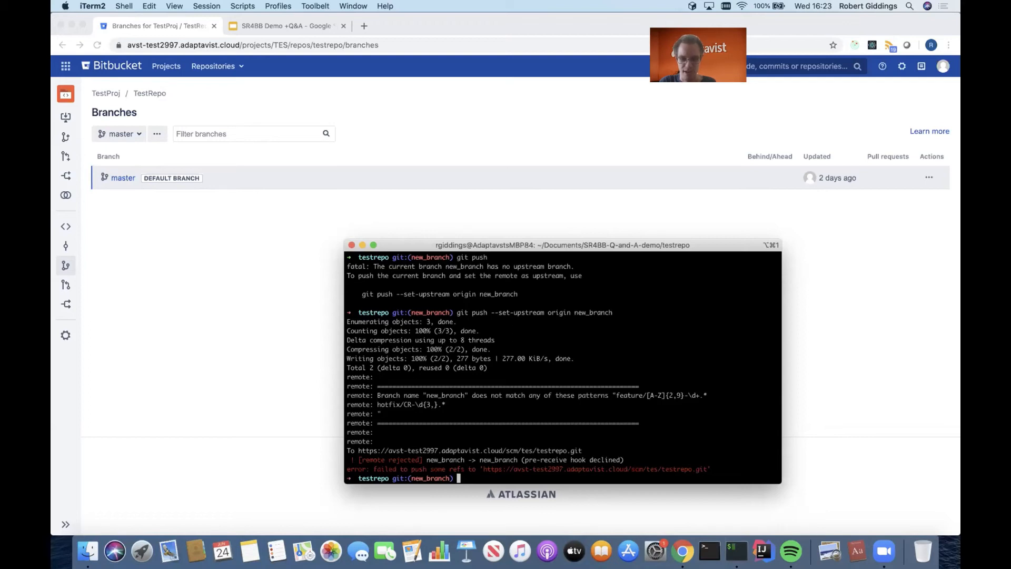
- Rename the current branch to feature/JIR-1 with git branch -m
{"action": "type", "text": "git branch -m"}
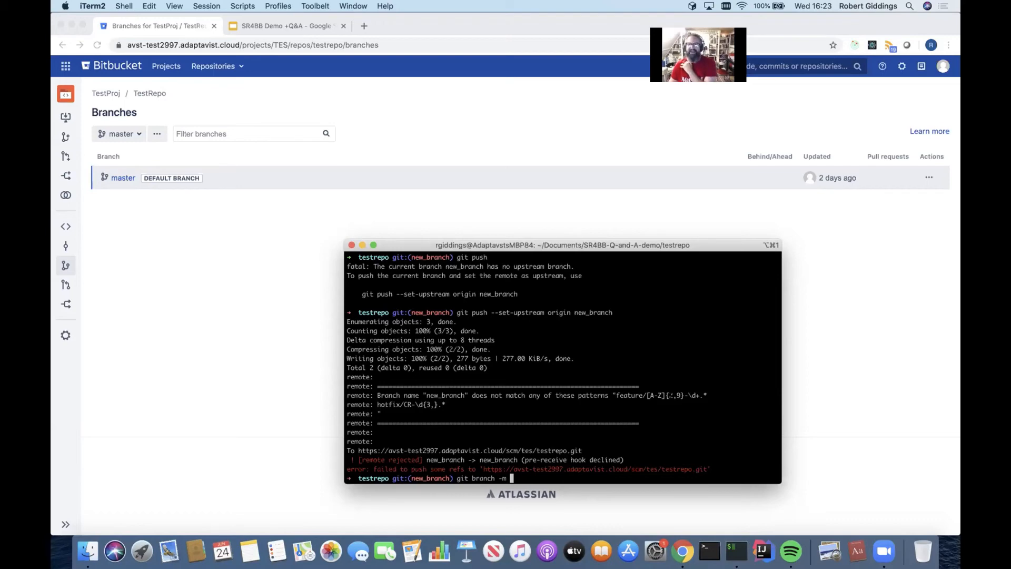
{"action": "type", "text": "feature/"}
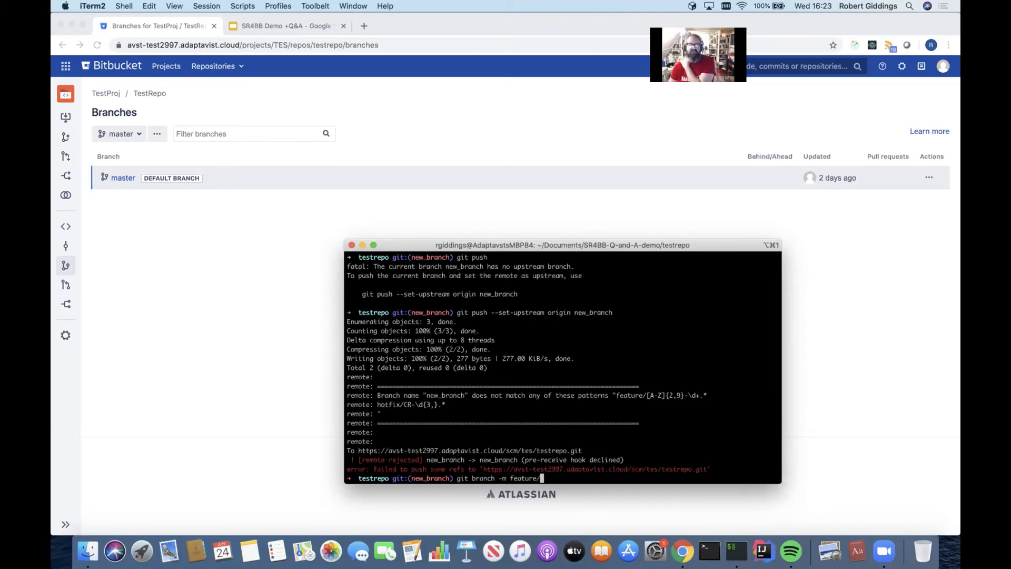
{"action": "type", "text": "JIR-"}
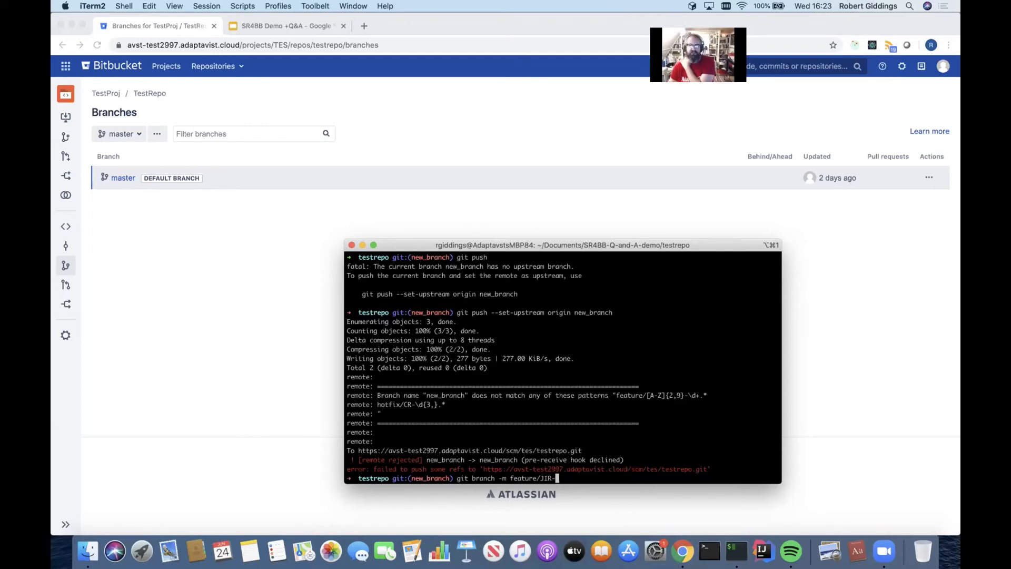
{"action": "type", "text": "1"}
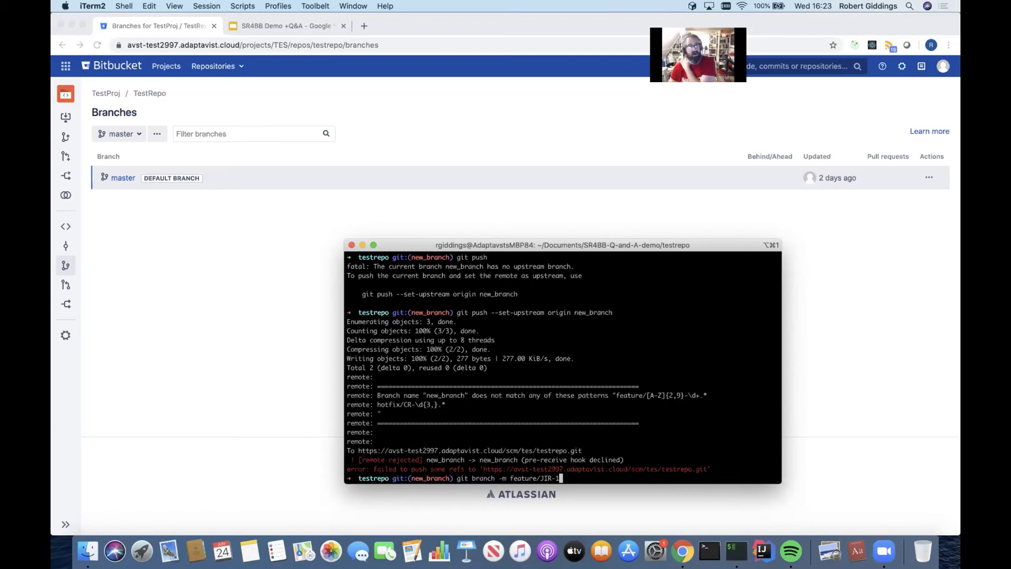
{"action": "key", "text": "Return"}
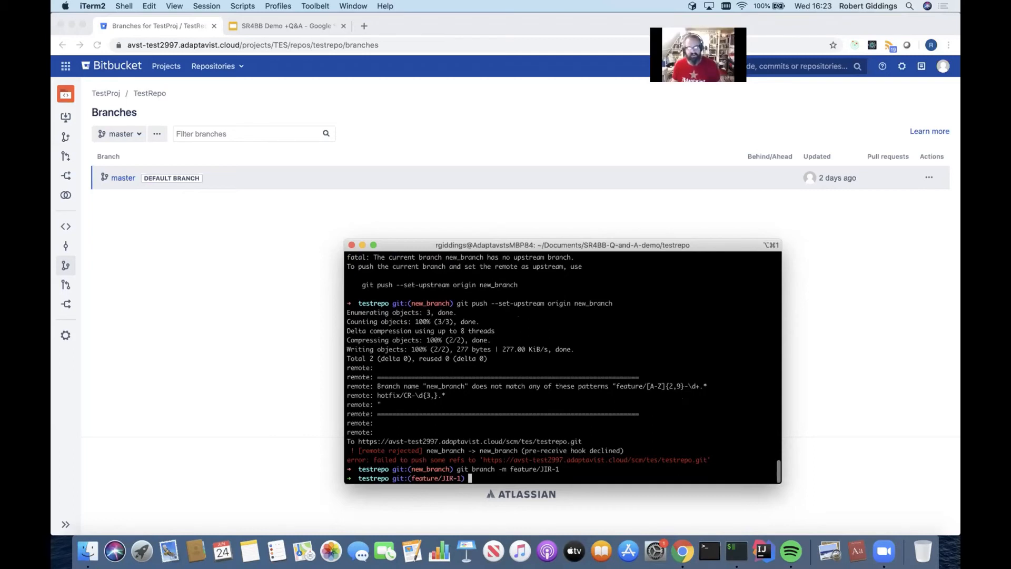
- Try to push the renamed branch with git push --set-upstream origin feature/JIR-1
{"action": "type", "text": "git "}
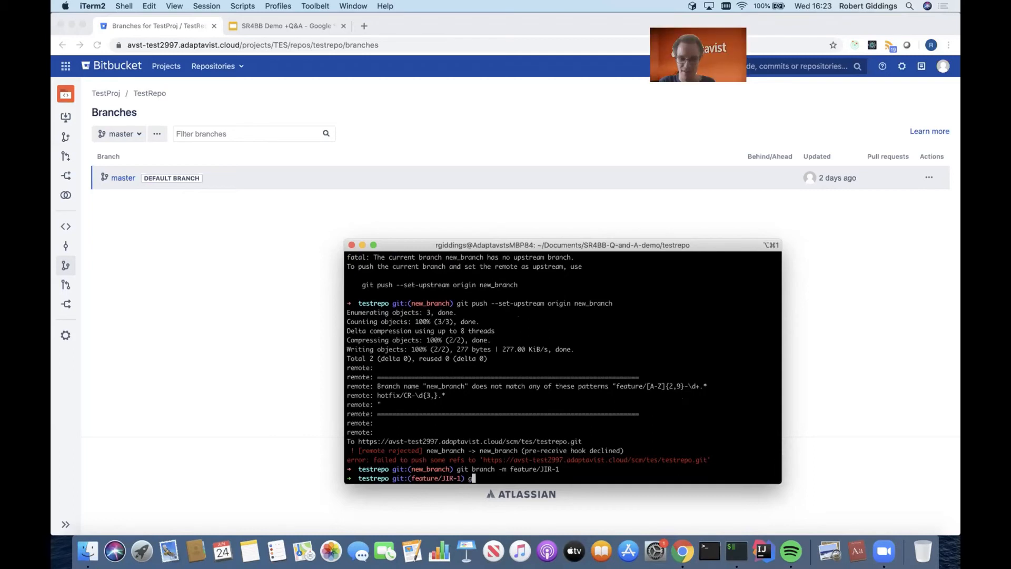
{"action": "type", "text": "push"}
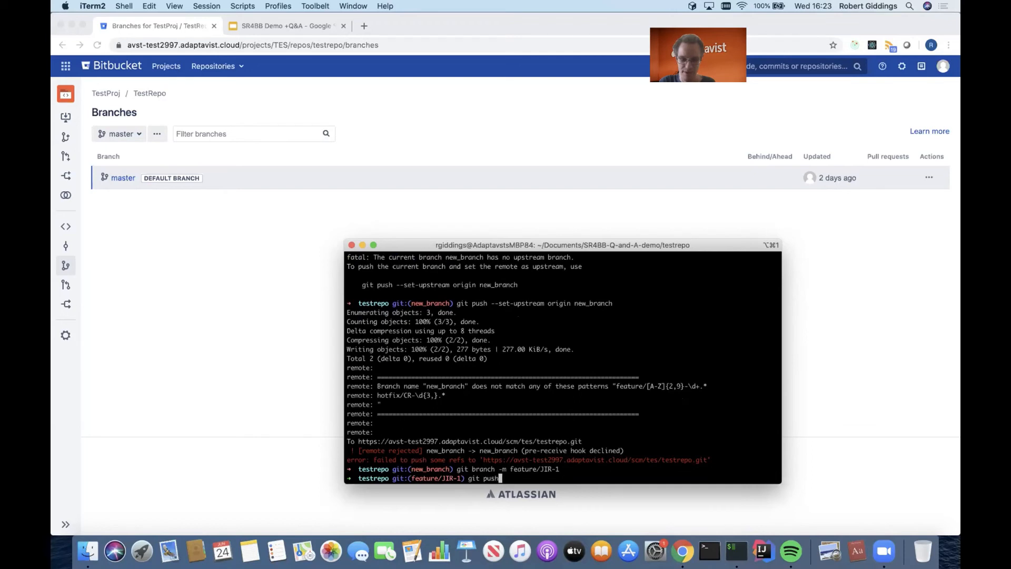
{"action": "key", "text": "Return"}
{"action": "left_click_drag", "start_coordinate": [530, 460], "coordinate": [362, 460]}
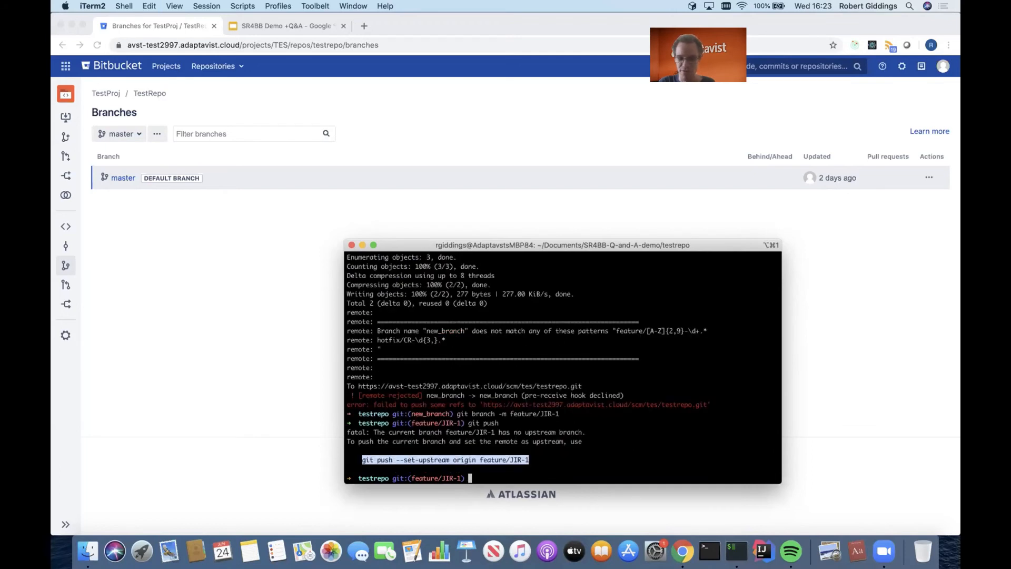
{"action": "key", "text": "super+v"}
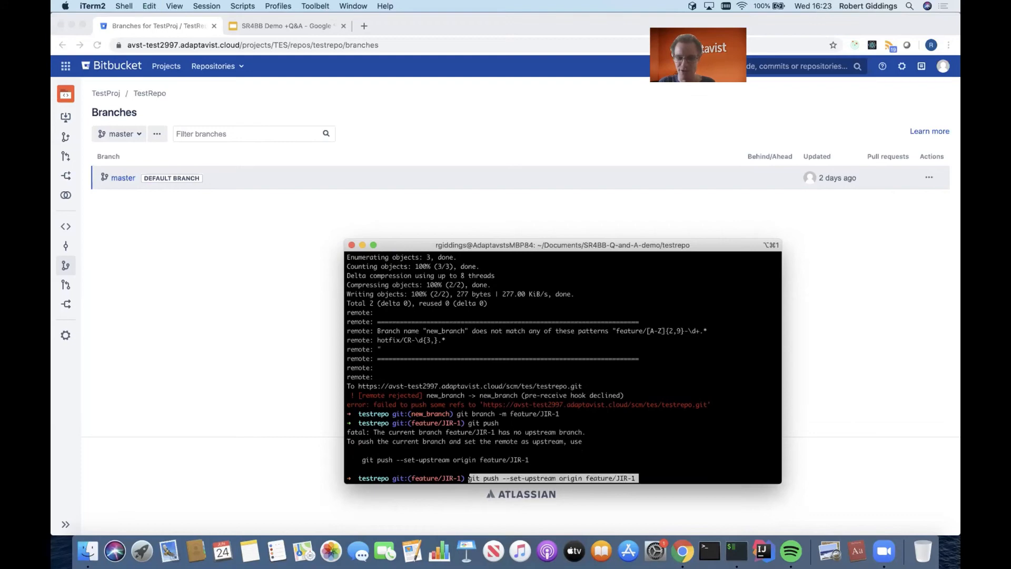
{"action": "key", "text": "Return"}
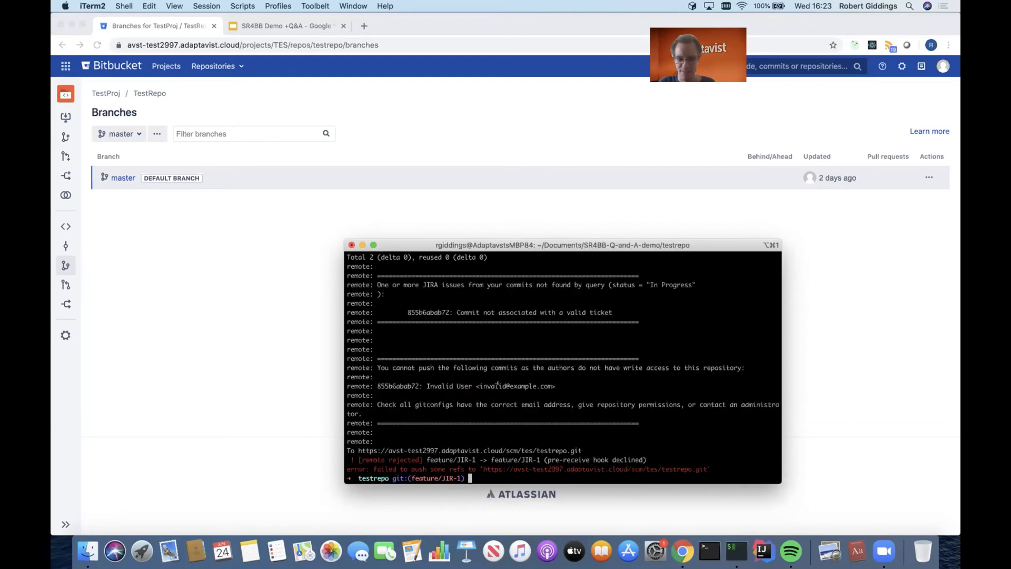
- Examine the remote's messages about the Jira issue query and the commit author's write access in the push output
{"action": "scroll", "coordinate": [563, 367], "scroll_direction": "up", "scroll_amount": 5}
{"action": "scroll", "coordinate": [563, 367], "scroll_direction": "down", "scroll_amount": 5}
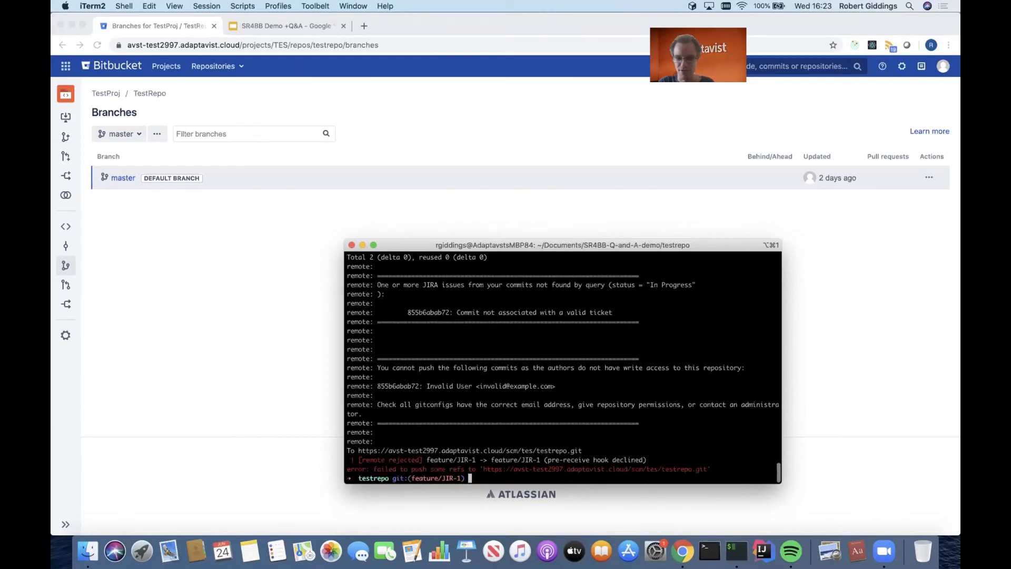
{"action": "left_click_drag", "start_coordinate": [377, 285], "coordinate": [653, 318]}
{"action": "left_click", "coordinate": [652, 318]}
{"action": "left_click_drag", "start_coordinate": [376, 368], "coordinate": [596, 402]}
{"action": "left_click", "coordinate": [597, 402]}
{"action": "left_click_drag", "start_coordinate": [614, 368], "coordinate": [690, 404]}
{"action": "left_click", "coordinate": [690, 405]}
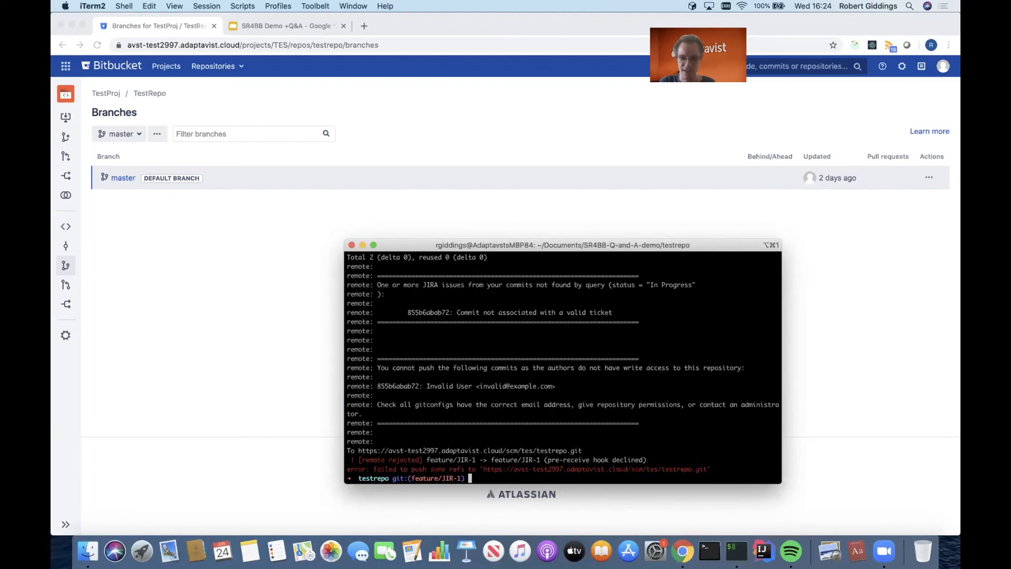
- Amend the last commit with git commit --amend --author, giving the valid author's name and company e-mail, and save the existing message
{"action": "type", "text": "git -"}
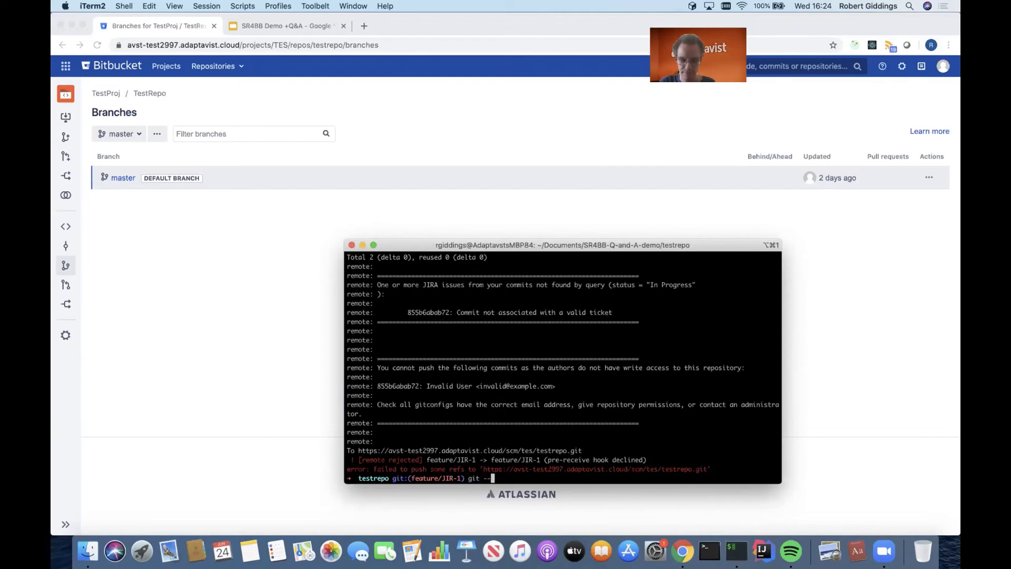
{"action": "key", "text": "BackSpace"}
{"action": "type", "text": "commit --amend"}
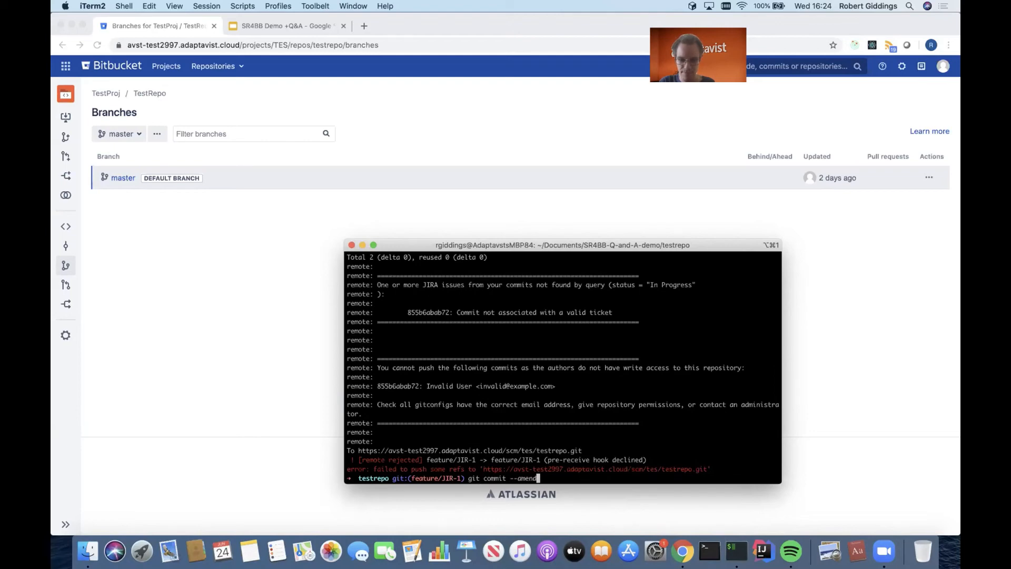
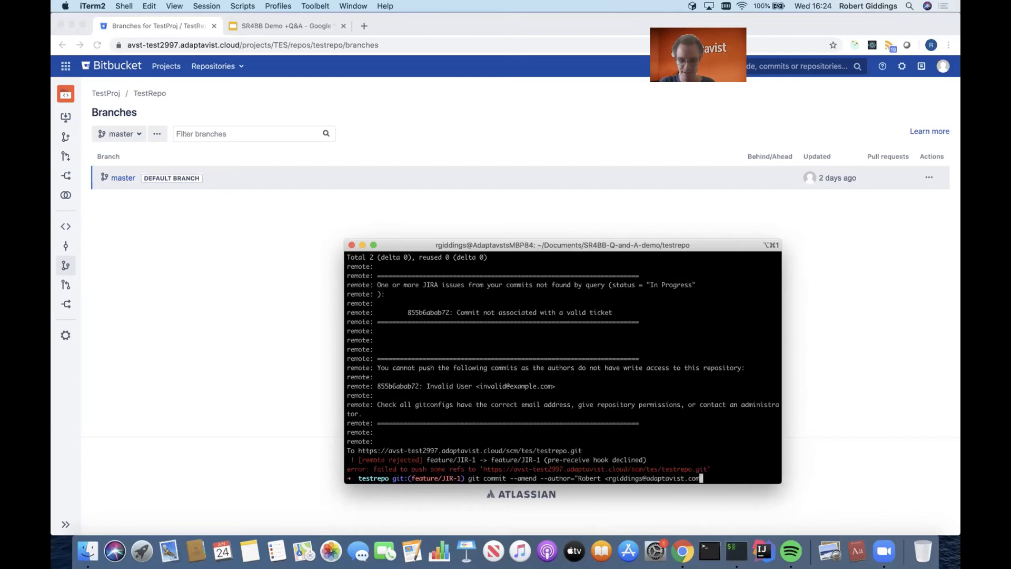
{"action": "type", "text": ">\""}
{"action": "key", "text": "Return"}
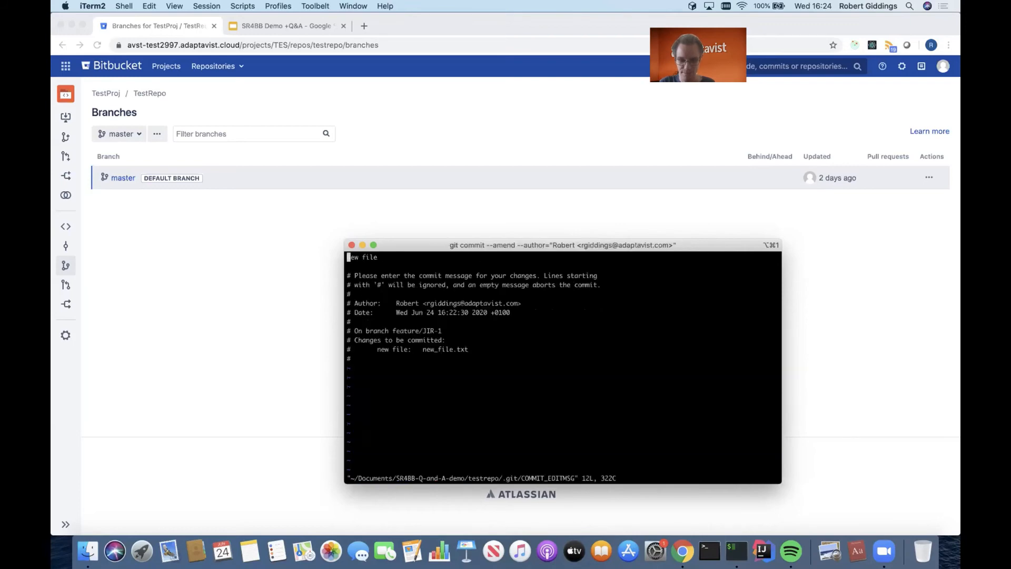
{"action": "type", "text": ":wq"}
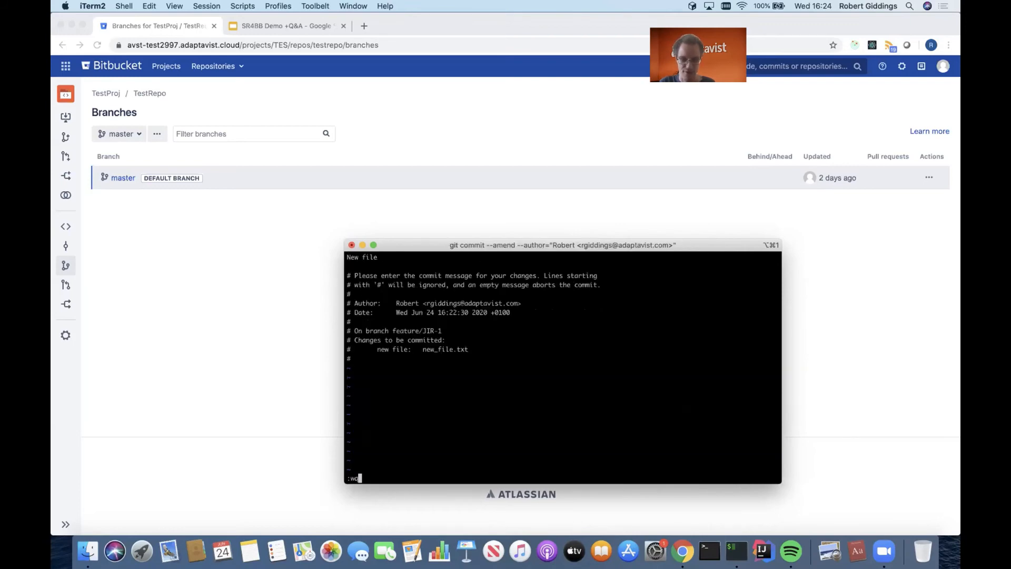
{"action": "key", "text": "Return"}
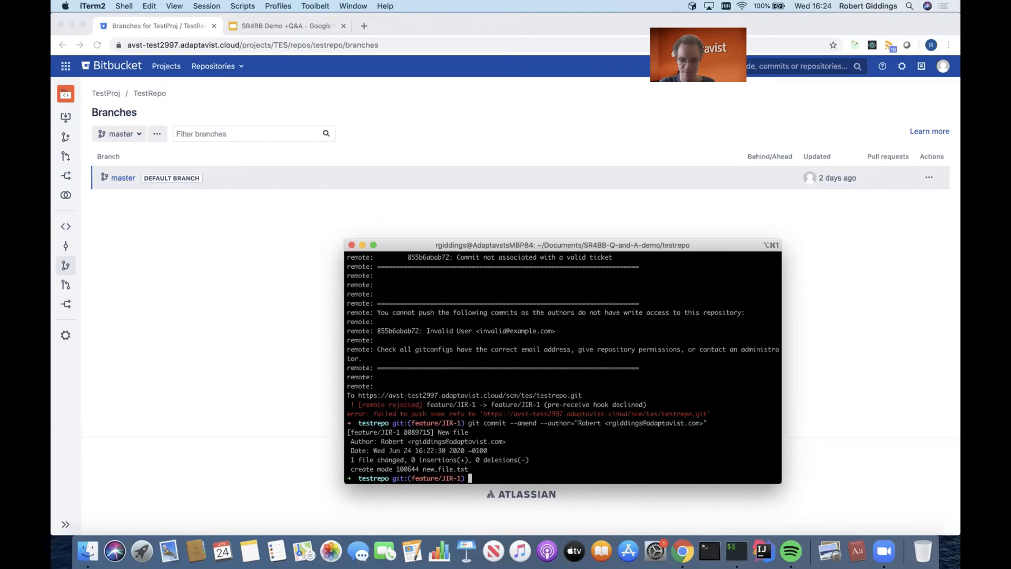
- Try to push the commit with the corrected author by rerunning git push --set-upstream origin feature/JIR-1
{"action": "key", "text": "Up"}
{"action": "key", "text": "Up"}
{"action": "key", "text": "Up"}
{"action": "key", "text": "Down"}
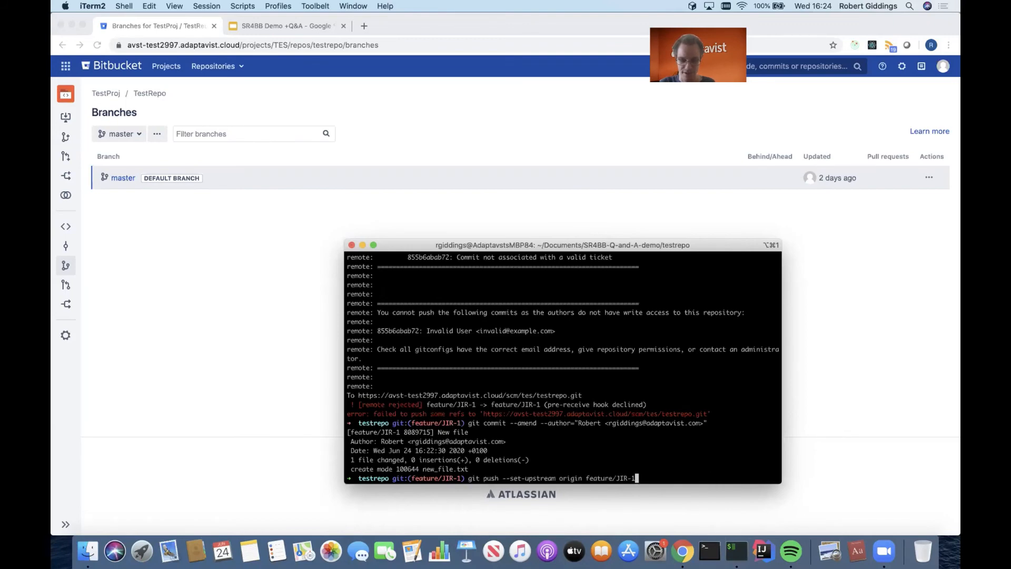
{"action": "key", "text": "Return"}
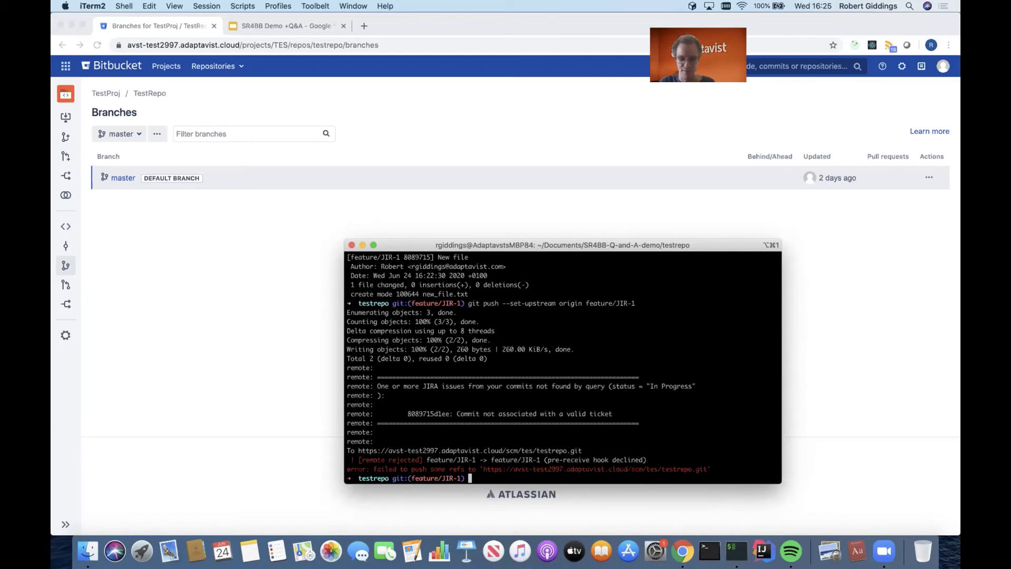
- Amend the last commit with git commit --amend, replacing its message with "Change for JIR-1", and save it
{"action": "type", "text": "git commit --amend"}
{"action": "key", "text": "Return"}
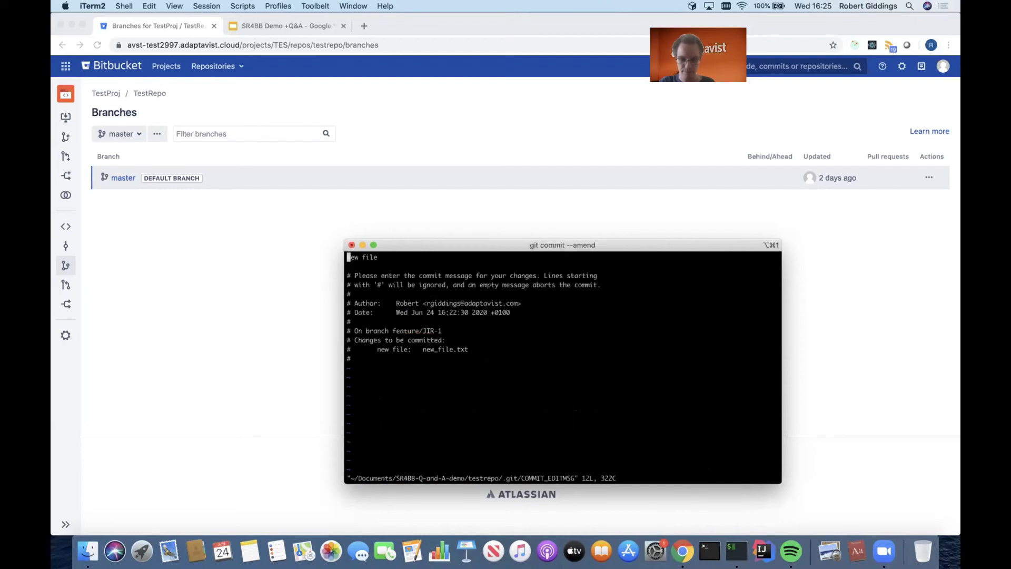
{"action": "key", "text": "i"}
{"action": "key", "text": "Right"}
{"action": "key", "text": "Right"}
{"action": "key", "text": "Right"}
{"action": "key", "text": "Right"}
{"action": "key", "text": "Right"}
{"action": "key", "text": "Right"}
{"action": "key", "text": "Right"}
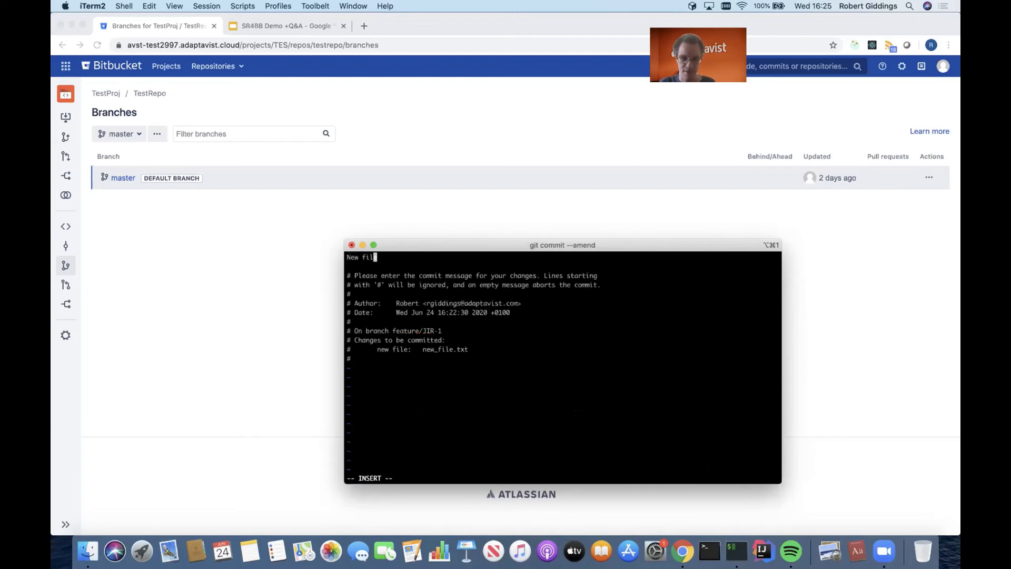
{"action": "key", "text": "Right"}
{"action": "key", "text": "BackSpace"}
{"action": "key", "text": "BackSpace"}
{"action": "key", "text": "BackSpace"}
{"action": "key", "text": "BackSpace"}
{"action": "key", "text": "BackSpace"}
{"action": "key", "text": "BackSpace"}
{"action": "key", "text": "BackSpace"}
{"action": "key", "text": "BackSpace"}
{"action": "type", "text": "Change "}
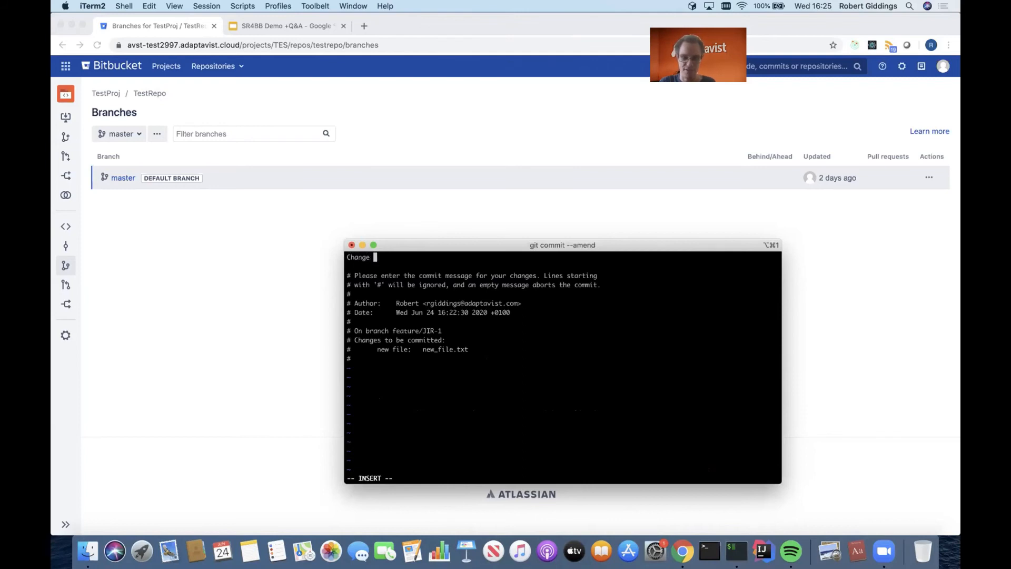
{"action": "type", "text": "for JIR-1"}
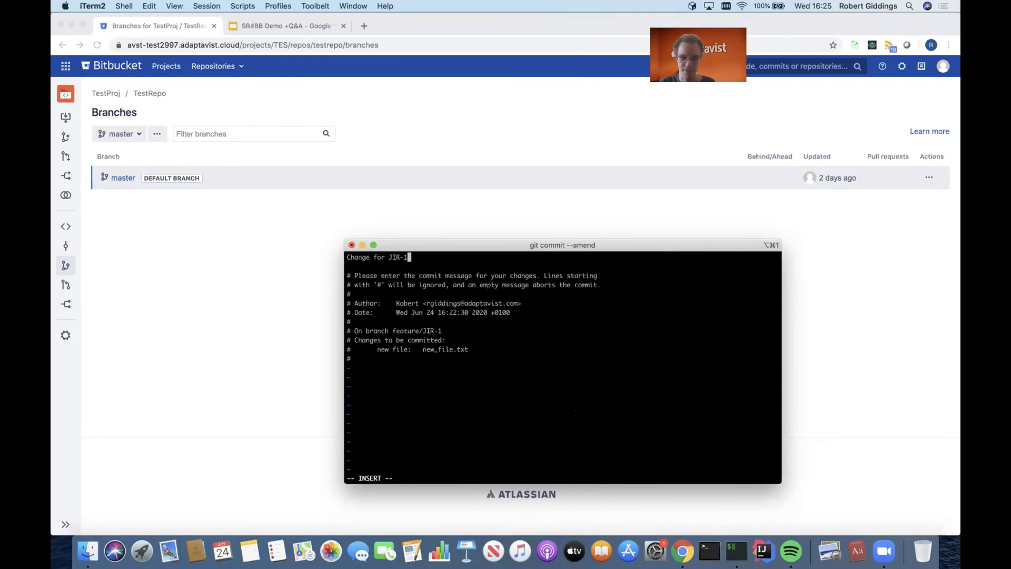
{"action": "key", "text": "Escape"}
{"action": "type", "text": ":wq"}
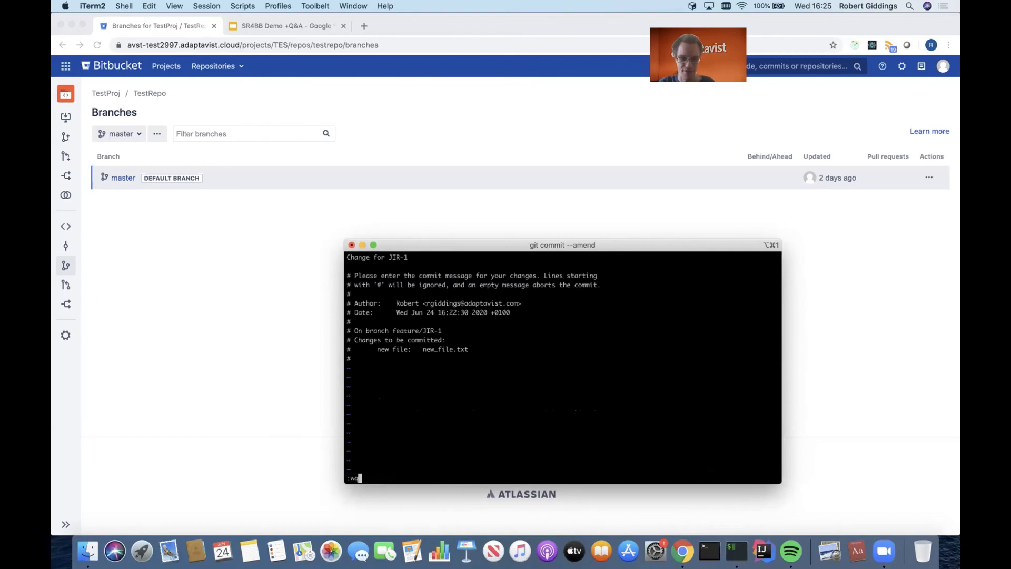
{"action": "key", "text": "Return"}
- Push the commit with the reworded message by rerunning git push --set-upstream origin feature/JIR-1
{"action": "key", "text": "Up"}
{"action": "key", "text": "Up"}
{"action": "key", "text": "Return"}
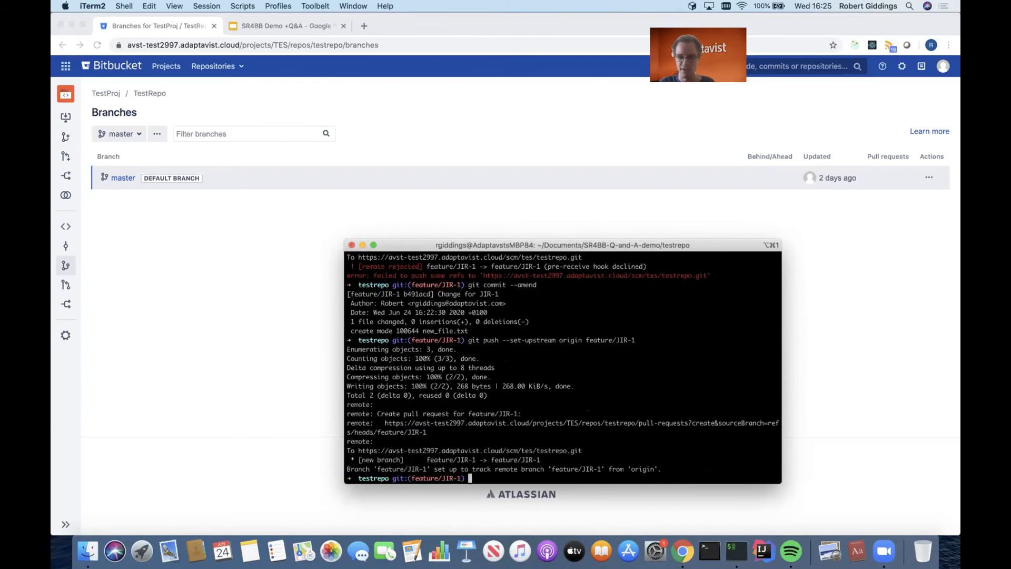
- Switch to Bitbucket in Chrome and create a pull request from feature/JIR-1 to master, keeping the suggested title and reviewers
{"action": "left_click", "coordinate": [60, 266]}
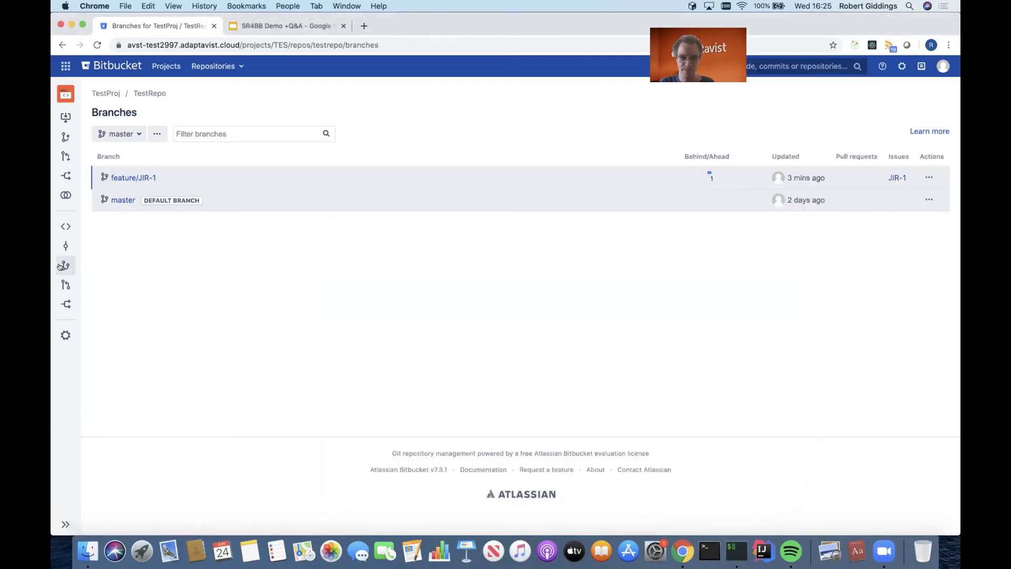
{"action": "left_click", "coordinate": [144, 177]}
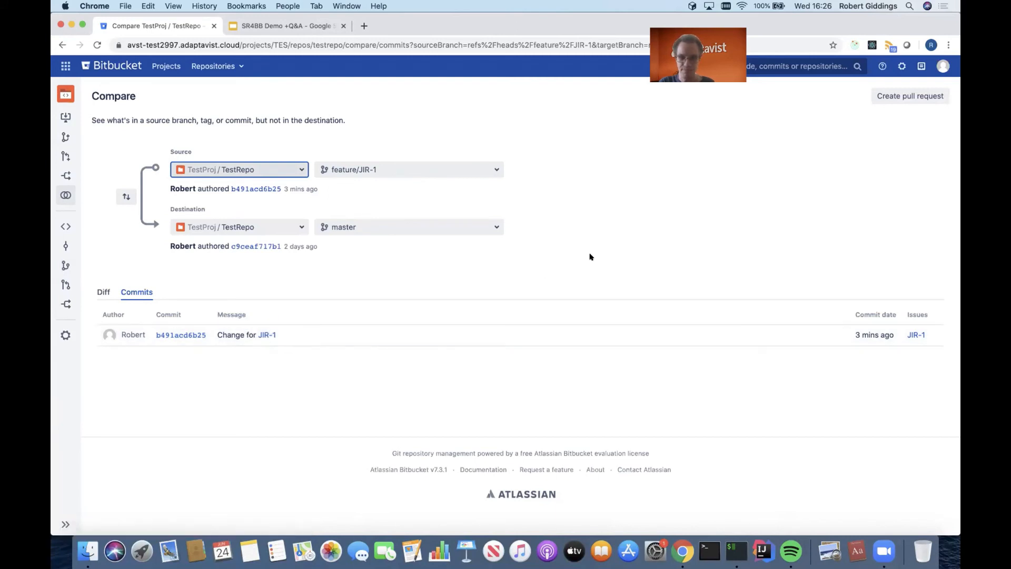
{"action": "left_click", "coordinate": [907, 96]}
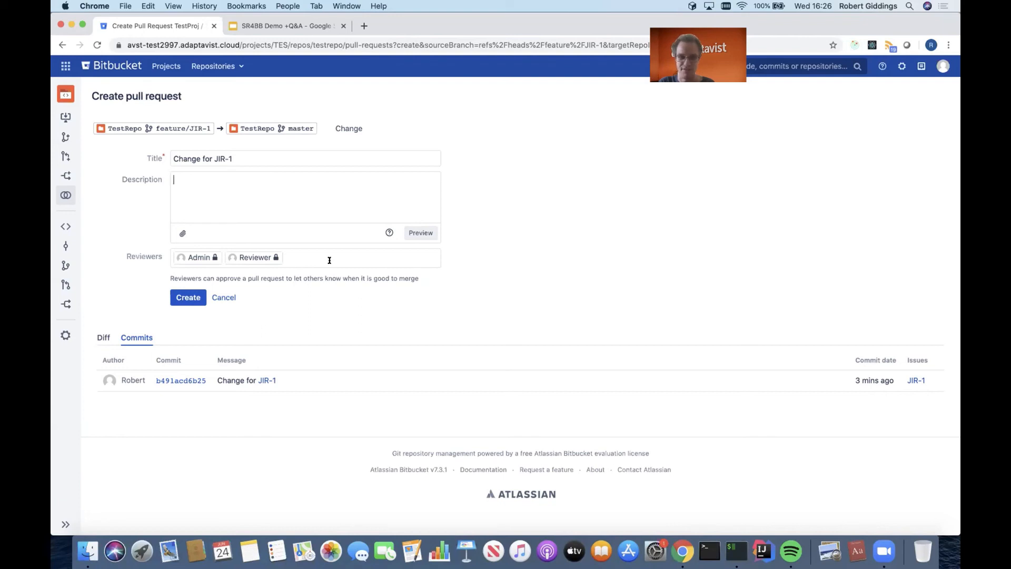
{"action": "left_click", "coordinate": [188, 297]}
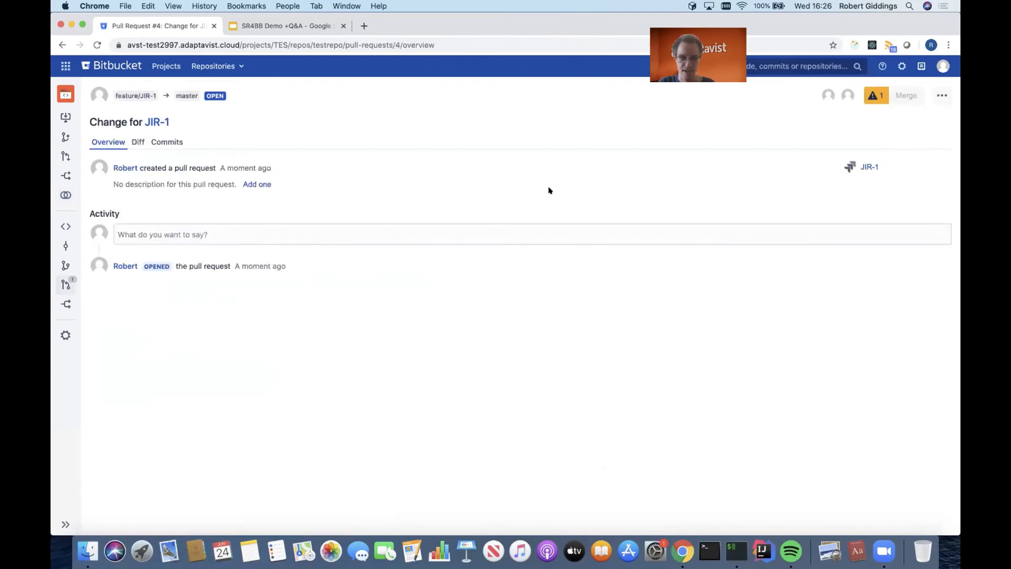
- Check which issue prevents the new pull request from being merged
{"action": "left_click", "coordinate": [873, 96]}
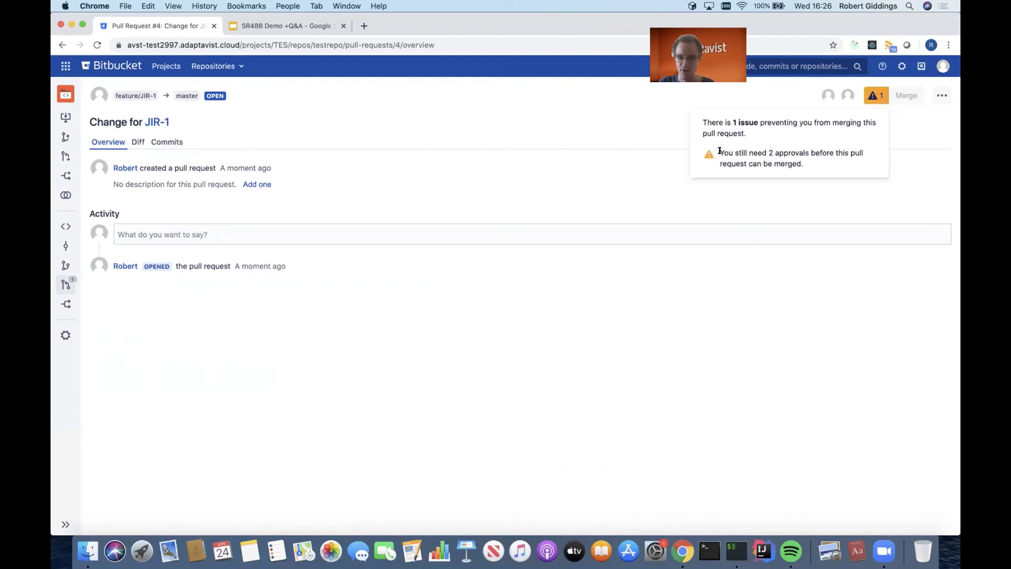
{"action": "left_click_drag", "start_coordinate": [720, 151], "coordinate": [838, 161]}
{"action": "left_click", "coordinate": [839, 162]}
- Log out and log back in with the administrator account, entering its username and password
{"action": "left_click", "coordinate": [943, 64]}
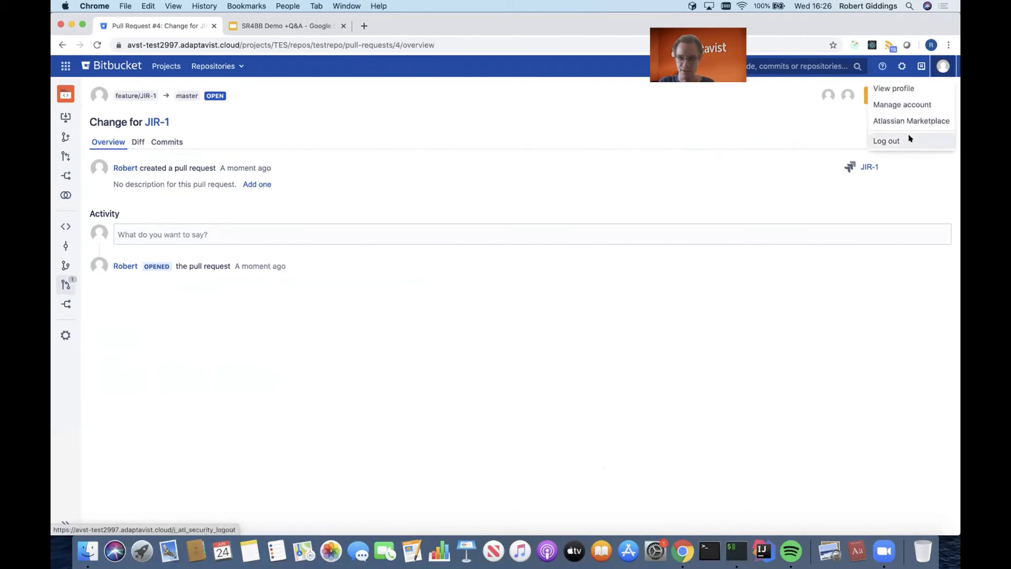
{"action": "left_click", "coordinate": [887, 140]}
{"action": "left_click", "coordinate": [518, 164]}
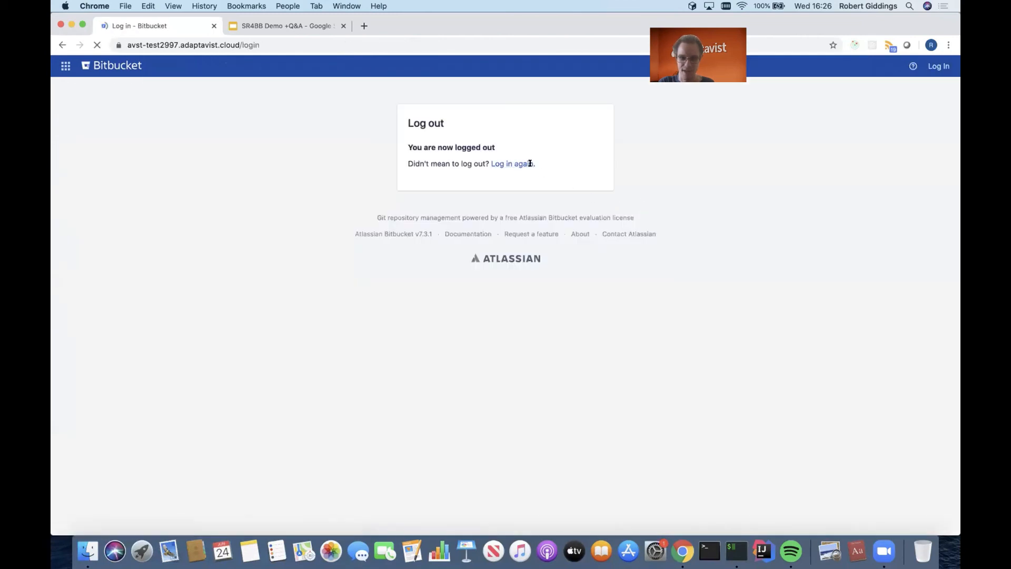
{"action": "type", "text": "admin"}
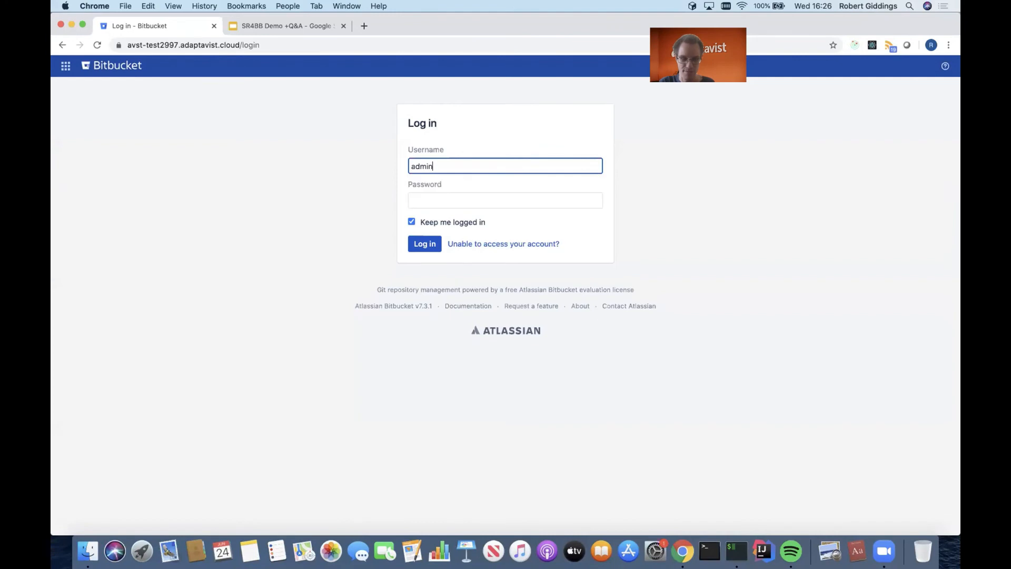
{"action": "key", "text": "Tab"}
{"action": "type", "text": "admin"}
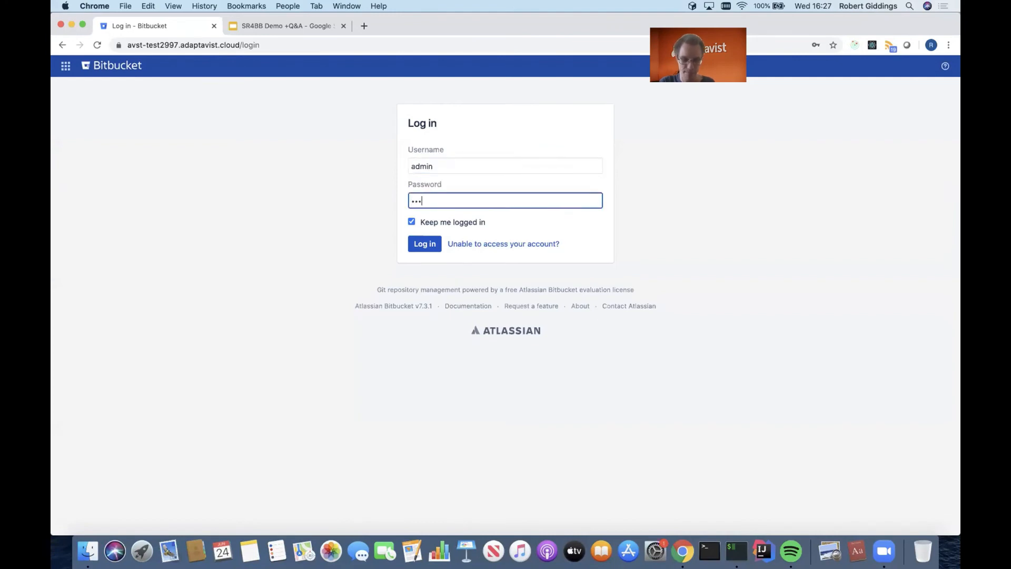
{"action": "key", "text": "Return"}
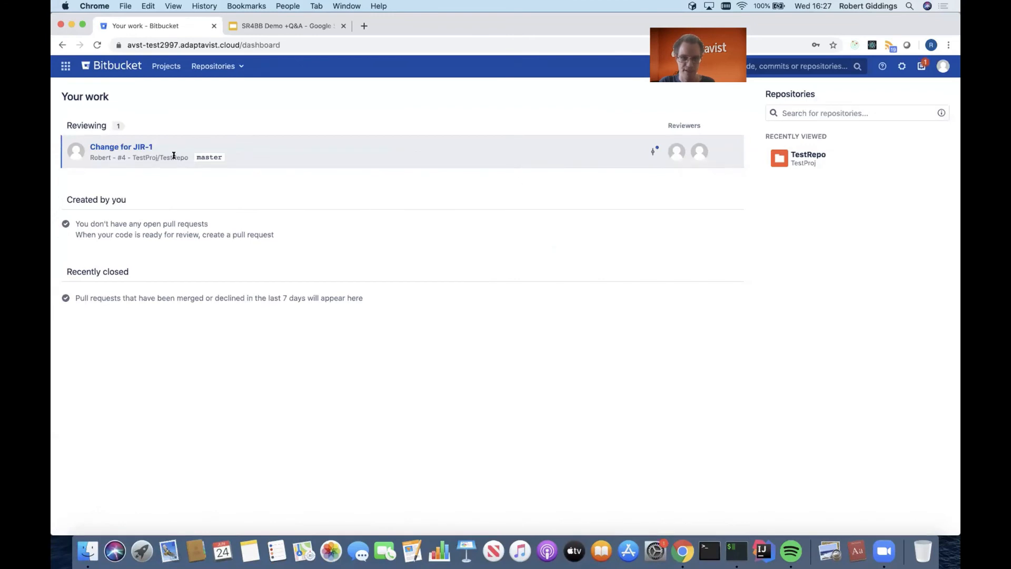
- Approve the pull request "Change for JIR-1" as the administrator and check what still prevents merging
{"action": "left_click", "coordinate": [145, 147]}
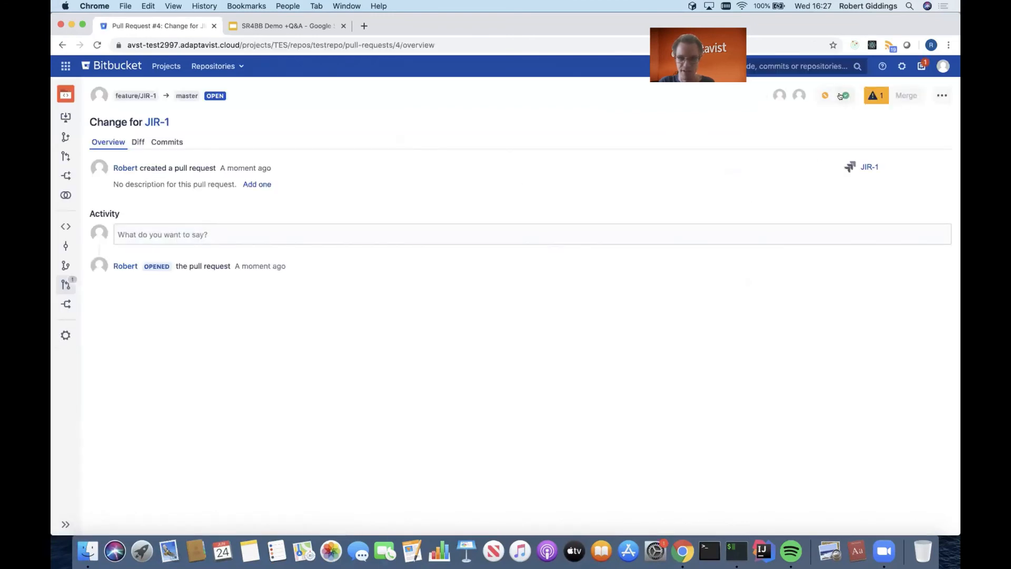
{"action": "left_click", "coordinate": [843, 96]}
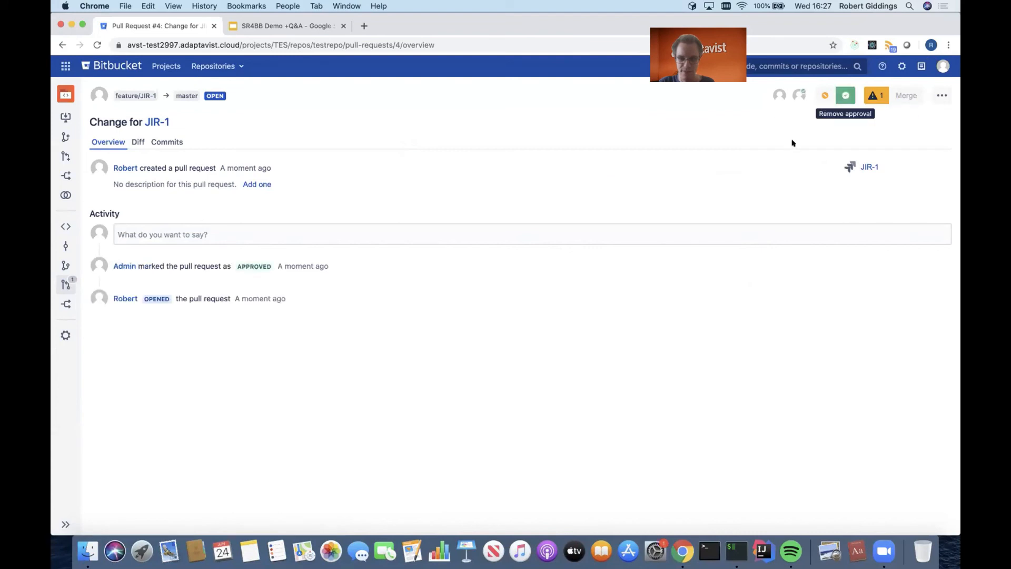
{"action": "left_click", "coordinate": [876, 95]}
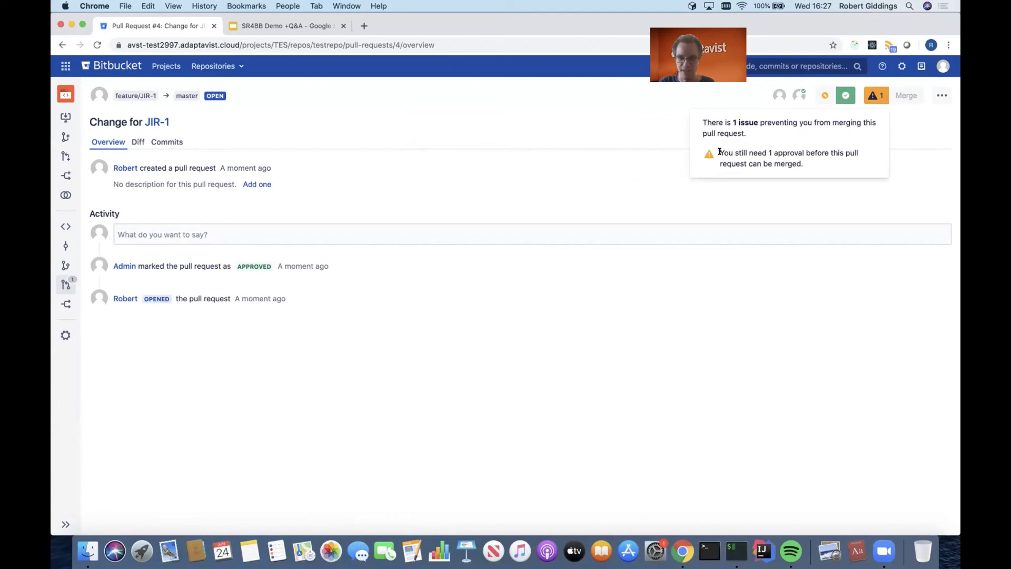
{"action": "left_click_drag", "start_coordinate": [720, 152], "coordinate": [858, 170]}
{"action": "left_click", "coordinate": [845, 228]}
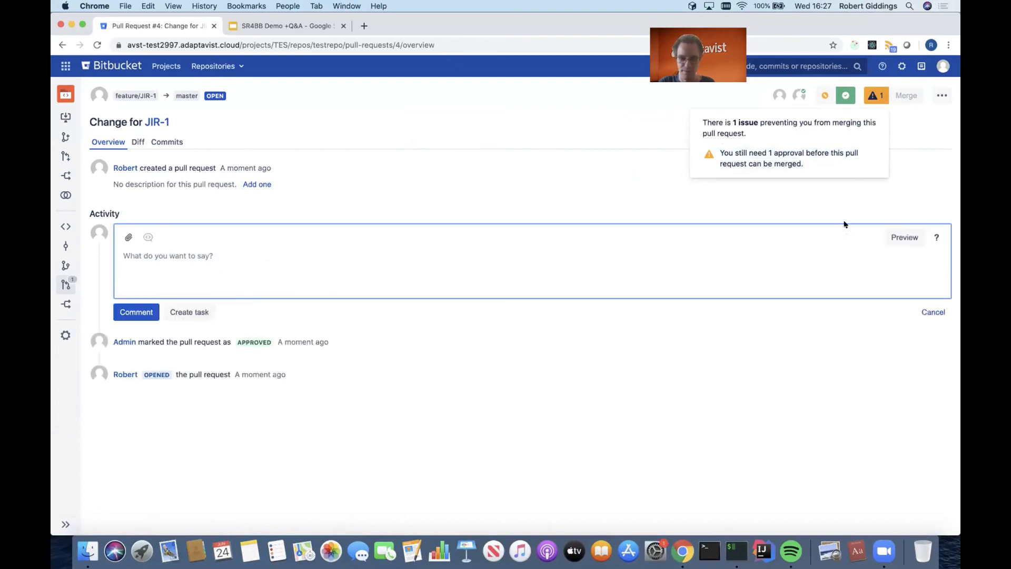
{"action": "left_click", "coordinate": [936, 311]}
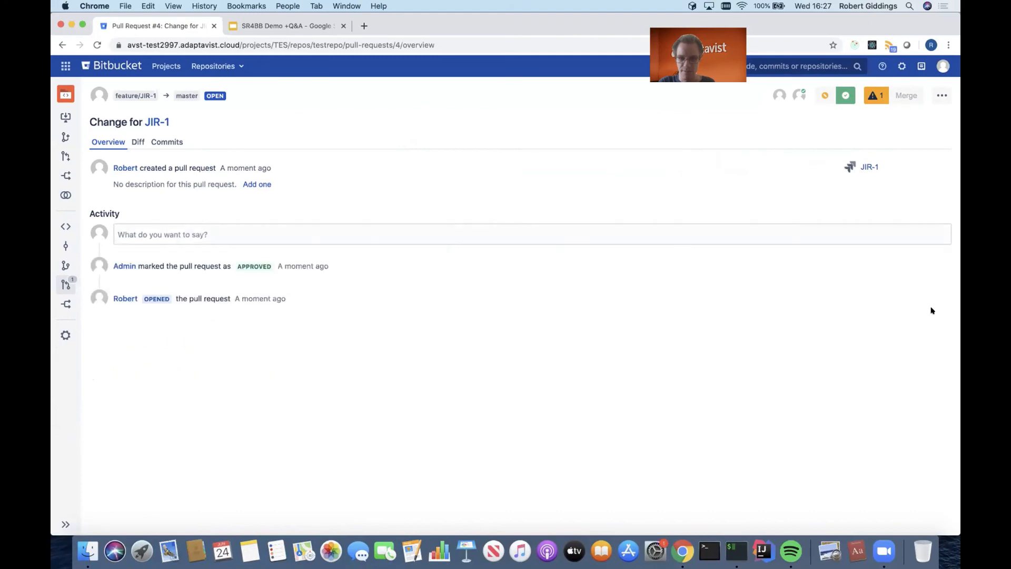
- Switch to iTerm2, create an empty file second_file.txt in the testrepo folder and stage it with git add
{"action": "left_click", "coordinate": [736, 551]}
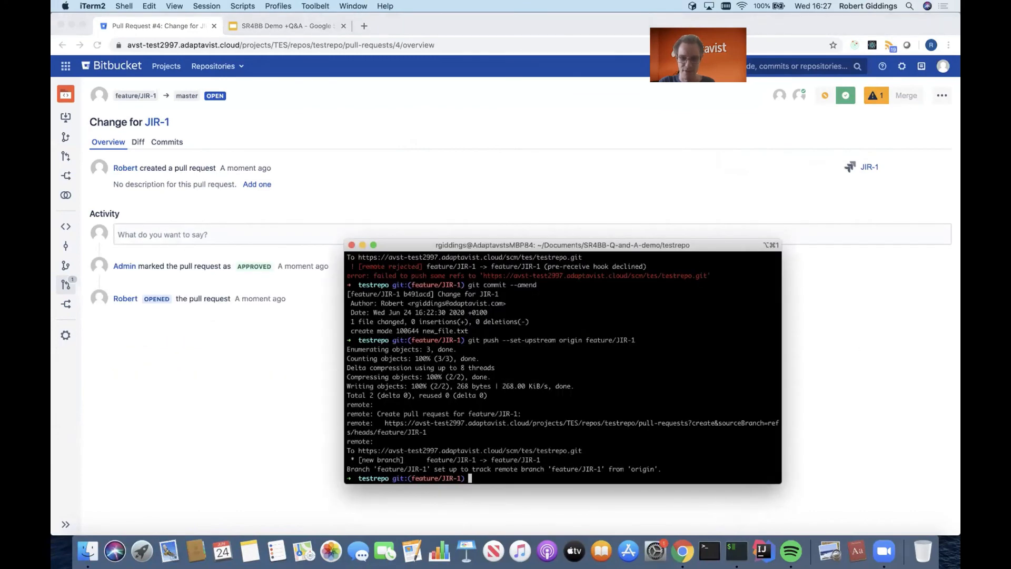
{"action": "type", "text": "touch second_file.txt"}
{"action": "key", "text": "Return"}
{"action": "type", "text": "git add second_file.txt"}
{"action": "key", "text": "Return"}
- Commit the staged file with the message "Second change for JIR-1" and push it with git push
{"action": "type", "text": "git commit -m "}
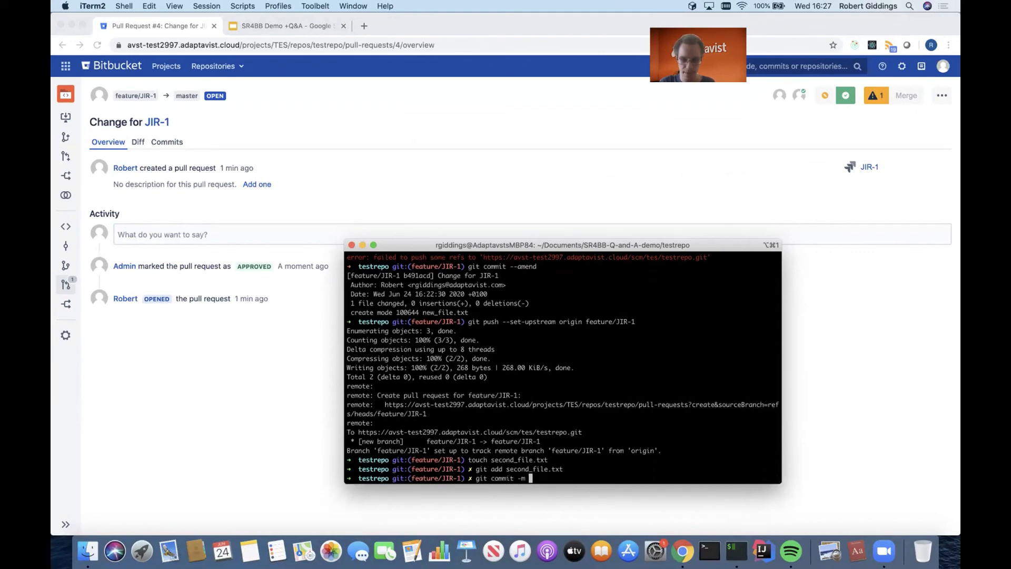
{"action": "type", "text": "\"Second change for JIR-1\""}
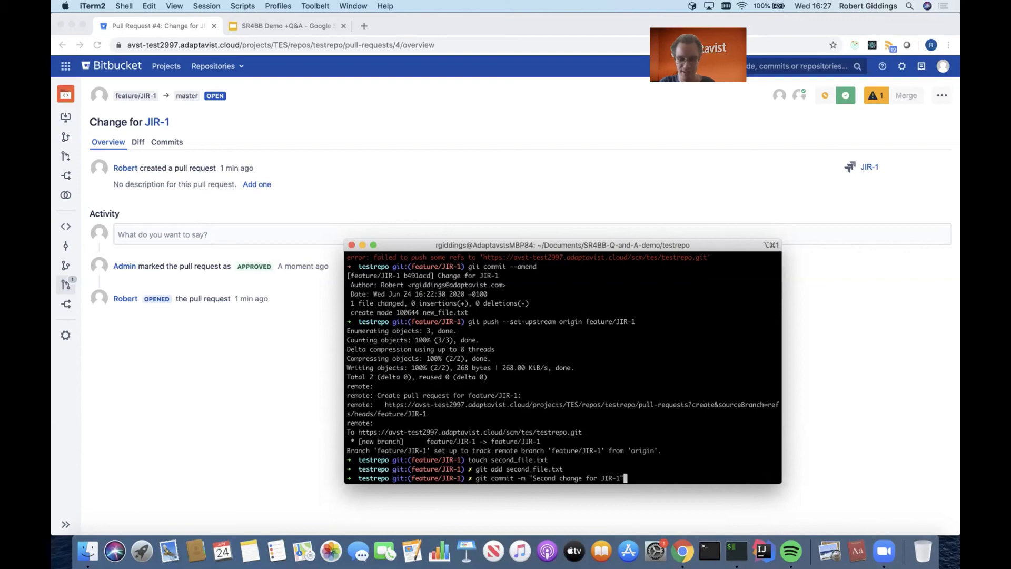
{"action": "key", "text": "Return"}
{"action": "type", "text": "git push"}
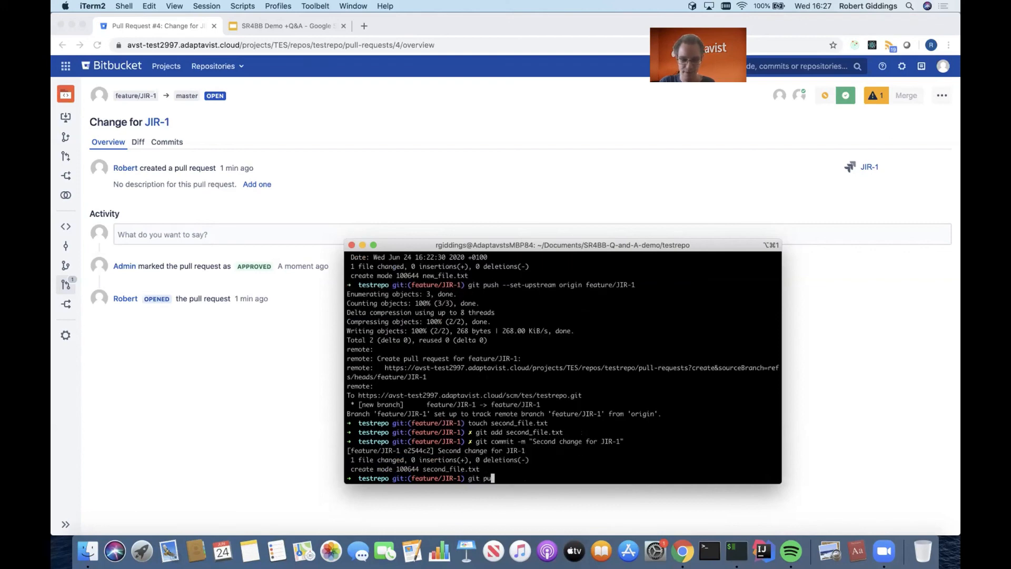
{"action": "key", "text": "Return"}
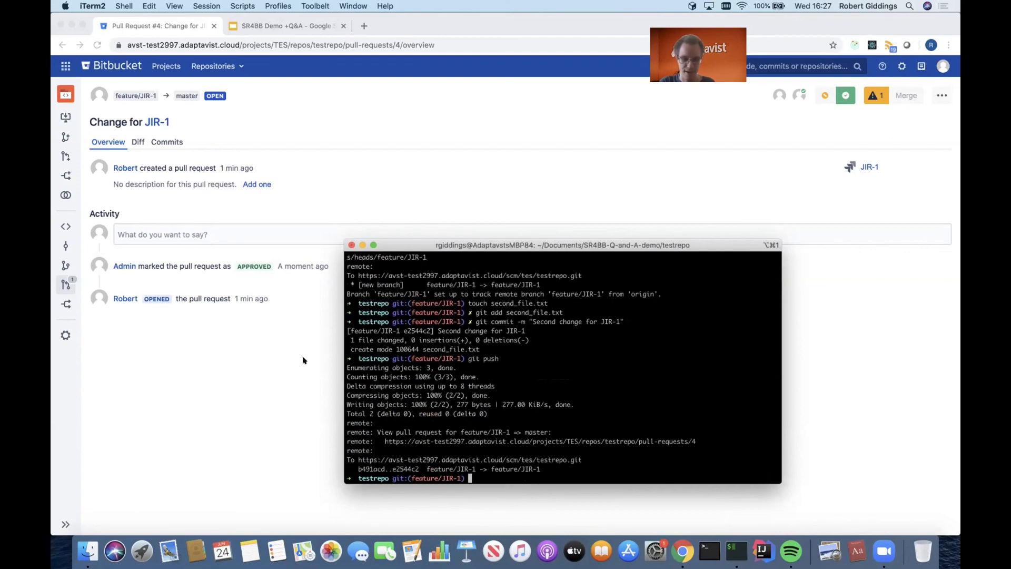
- Switch back to Chrome and review the pull request's commit list and overview activity
{"action": "left_click", "coordinate": [208, 355]}
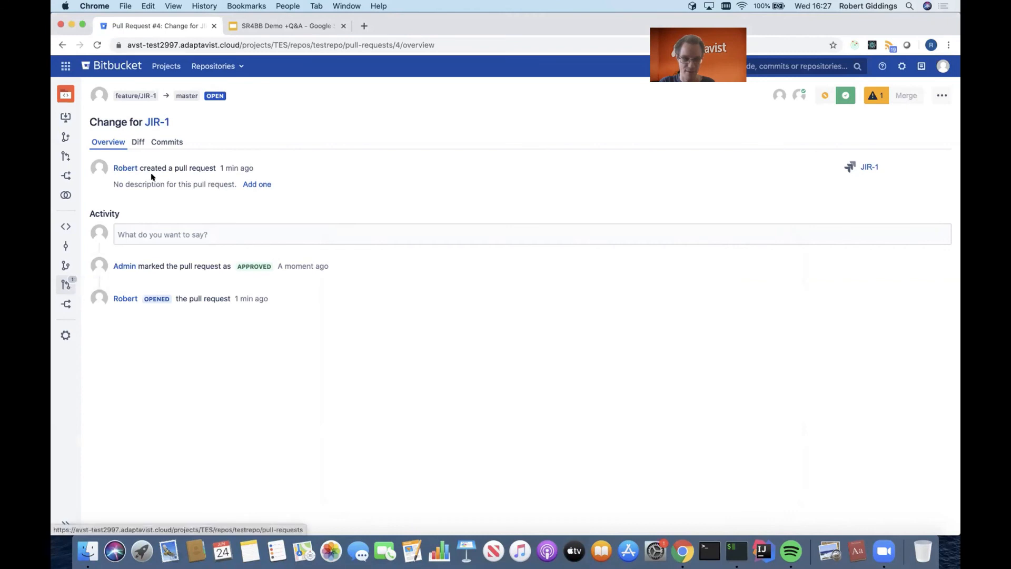
{"action": "left_click", "coordinate": [163, 141]}
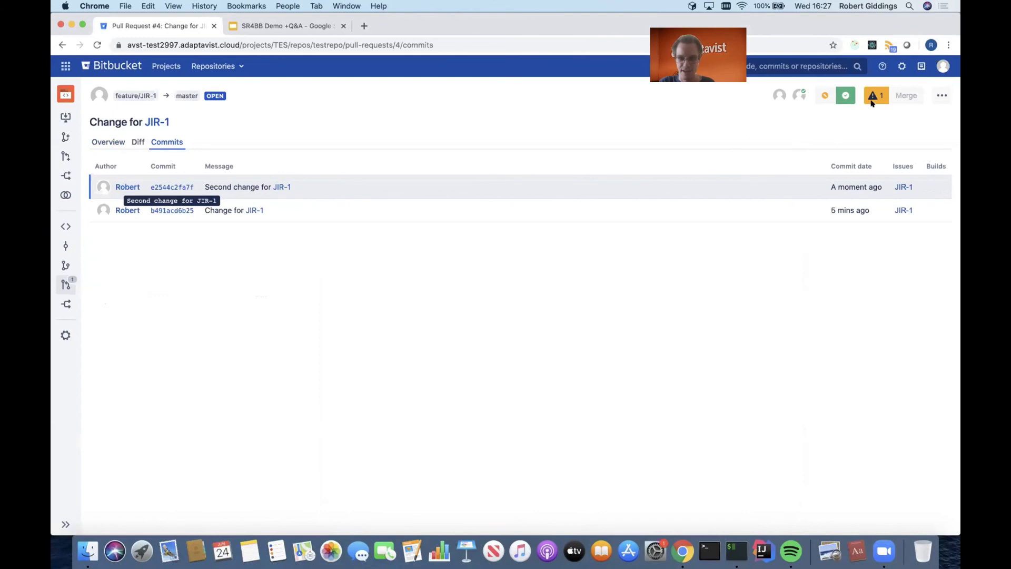
{"action": "mouse_move", "coordinate": [873, 99]}
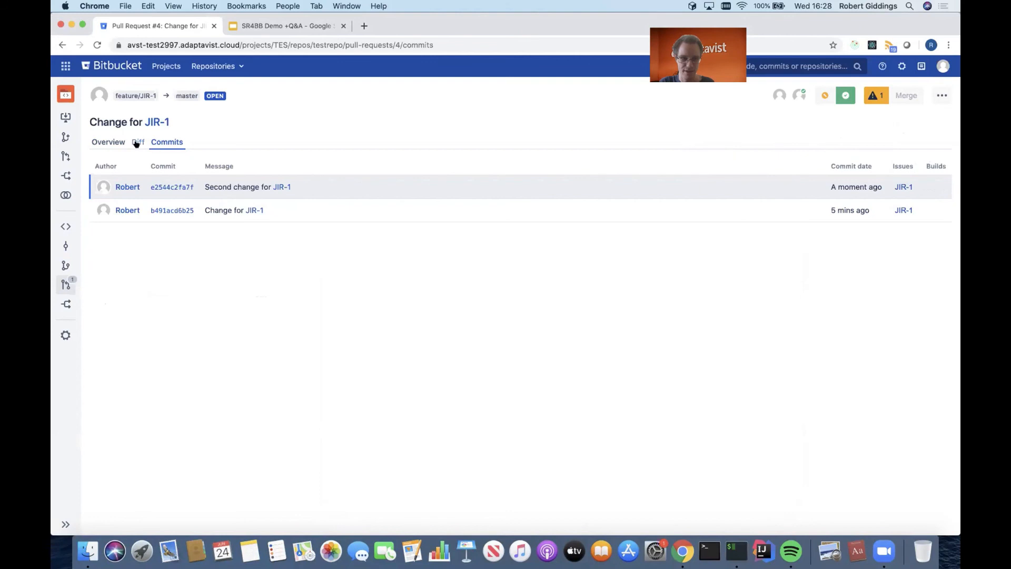
{"action": "left_click", "coordinate": [108, 142]}
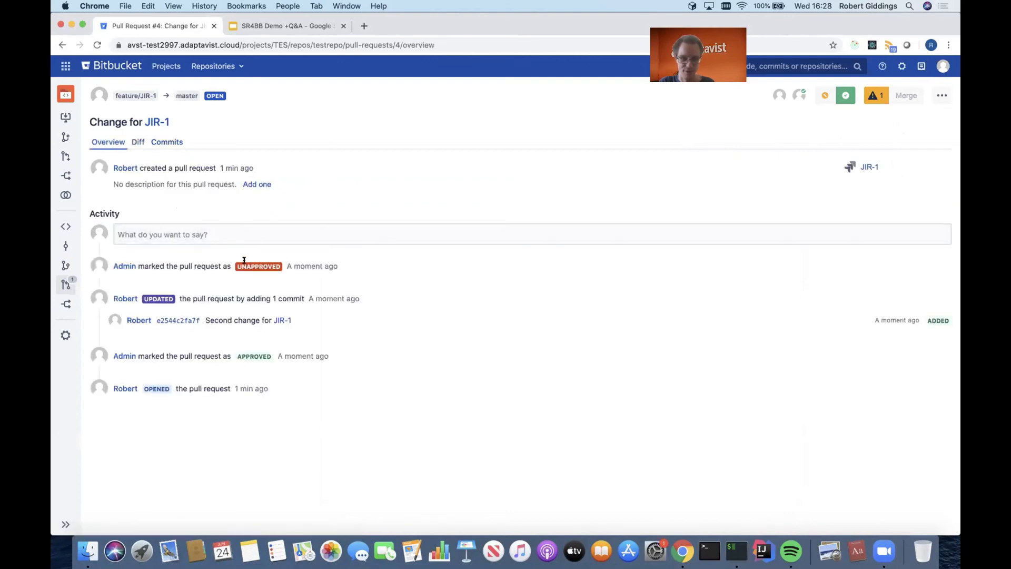
- Reload the pull request page and check its reviewer approvals and merge-blocking issue again
{"action": "left_click", "coordinate": [428, 45]}
{"action": "key", "text": "Return"}
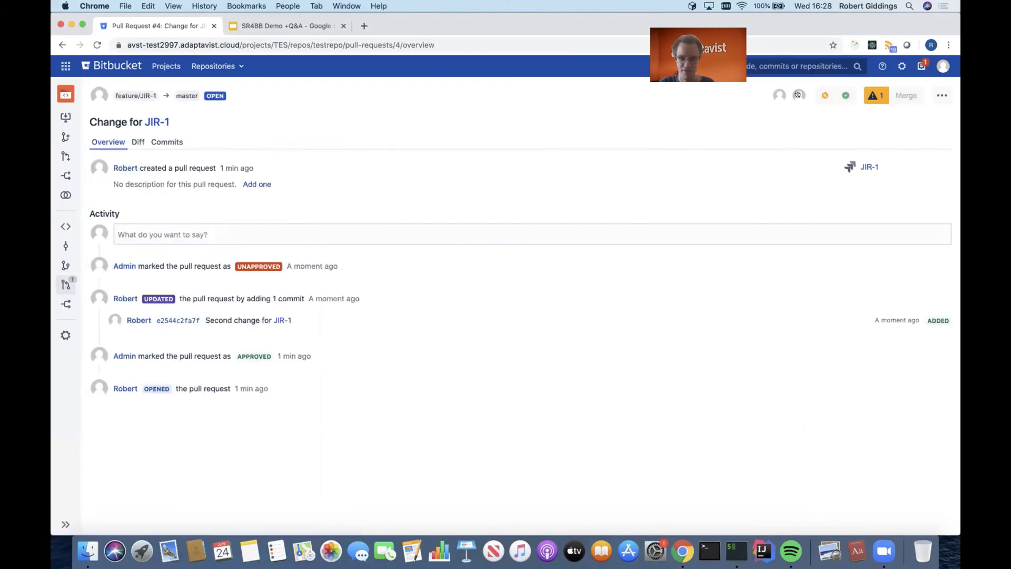
{"action": "left_click", "coordinate": [876, 96]}
{"action": "left_click_drag", "start_coordinate": [715, 147], "coordinate": [855, 169]}
{"action": "left_click", "coordinate": [854, 165]}
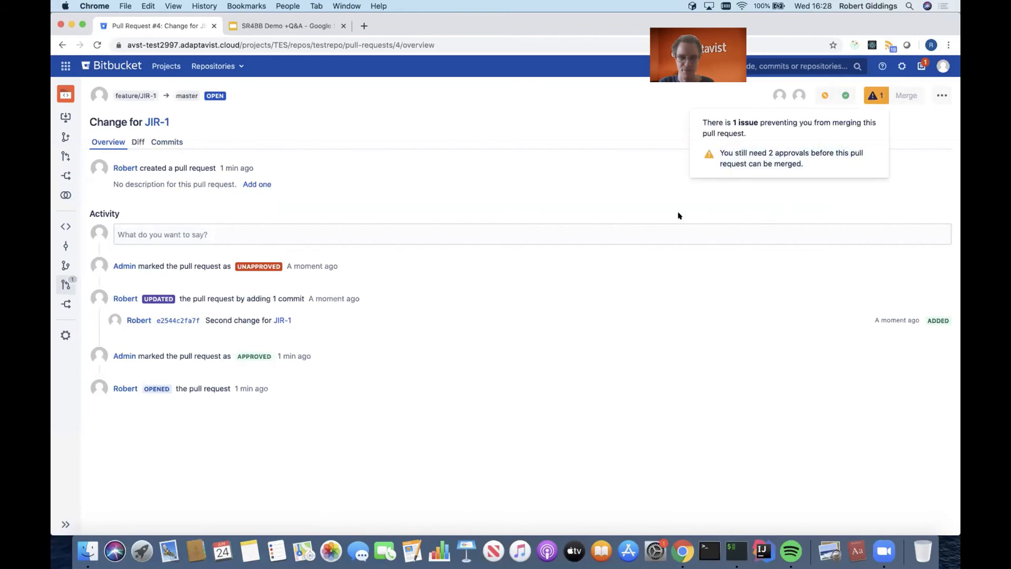
{"action": "left_click", "coordinate": [680, 215]}
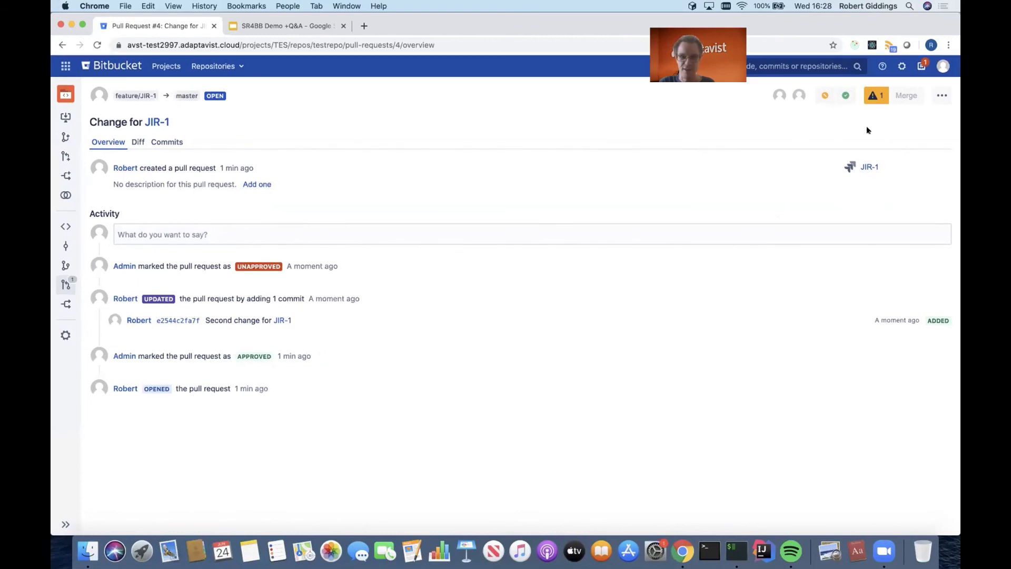
- Open ScriptRunner's Script Jobs page in the Bitbucket administration
{"action": "left_click", "coordinate": [898, 66]}
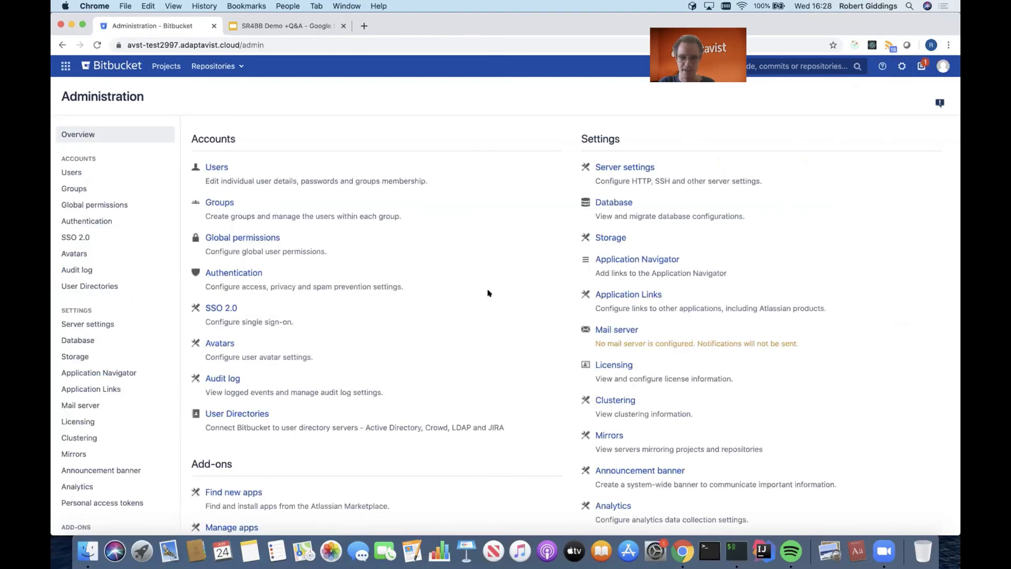
{"action": "scroll", "coordinate": [488, 294], "scroll_direction": "down", "scroll_amount": 5}
{"action": "scroll", "coordinate": [487, 293], "scroll_direction": "down", "scroll_amount": 3}
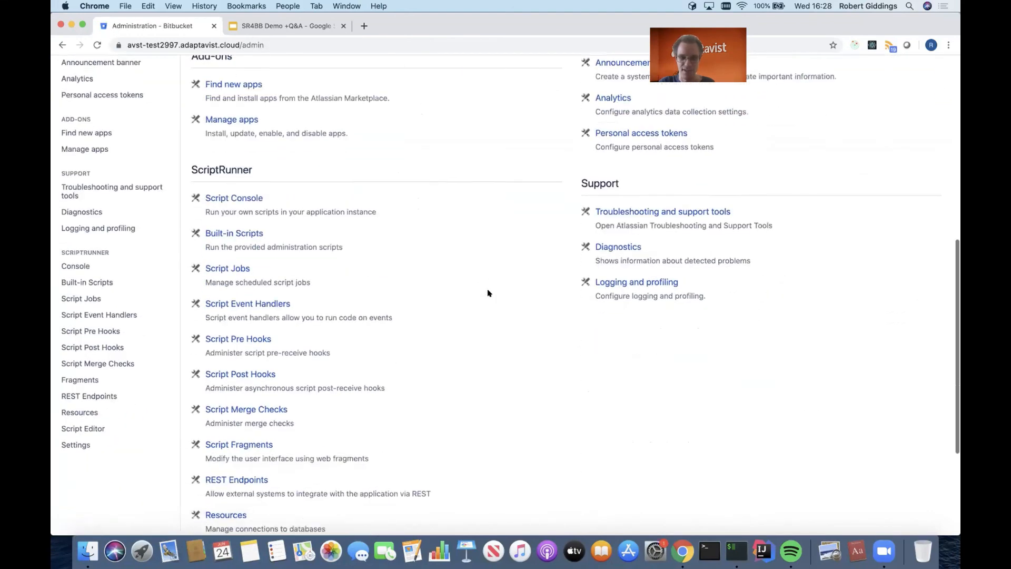
{"action": "scroll", "coordinate": [487, 293], "scroll_direction": "down", "scroll_amount": 1}
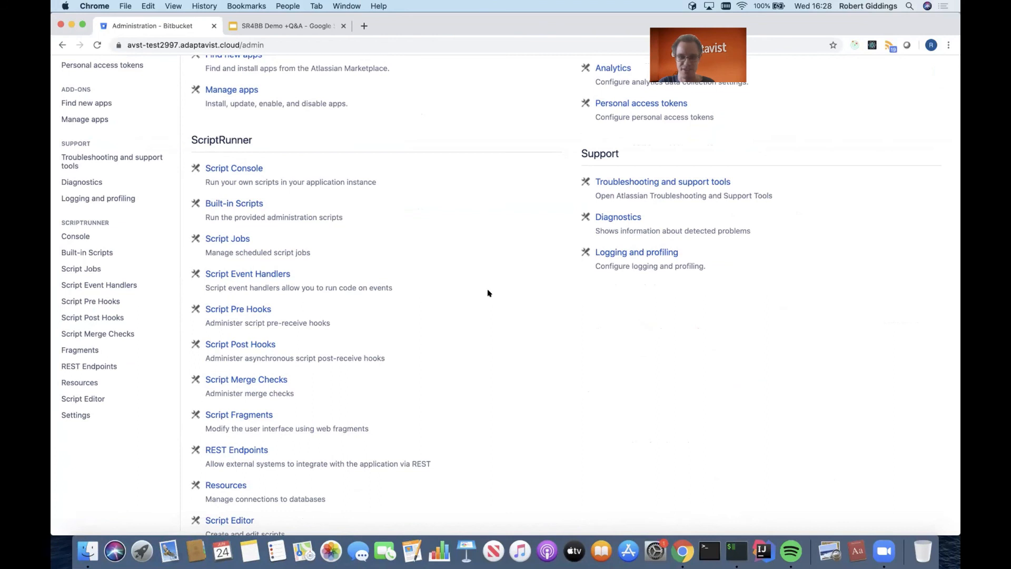
{"action": "left_click", "coordinate": [232, 239]}
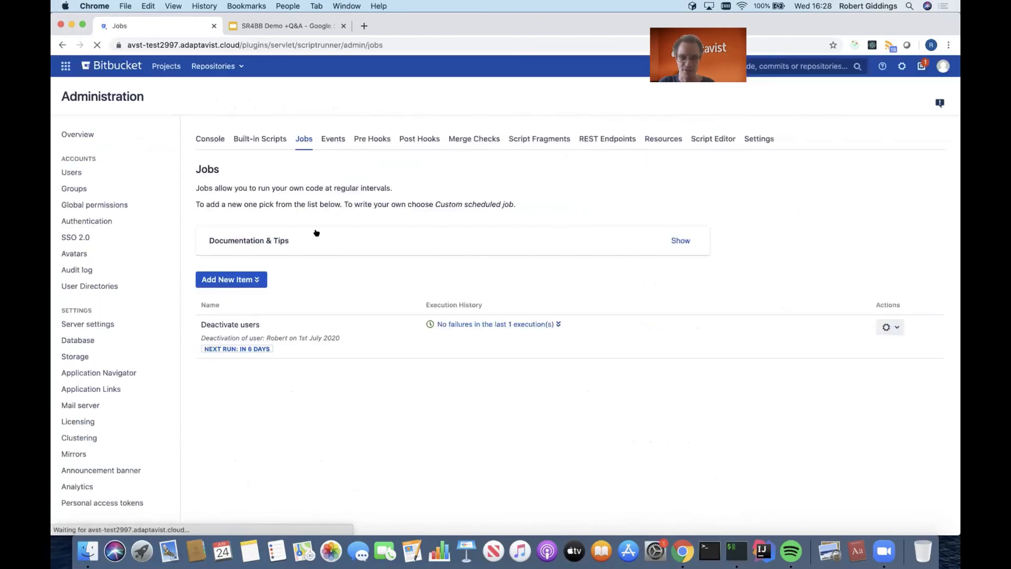
- View the form for a new Custom scheduled job, cancel it and list the available job types again
{"action": "left_click", "coordinate": [258, 281]}
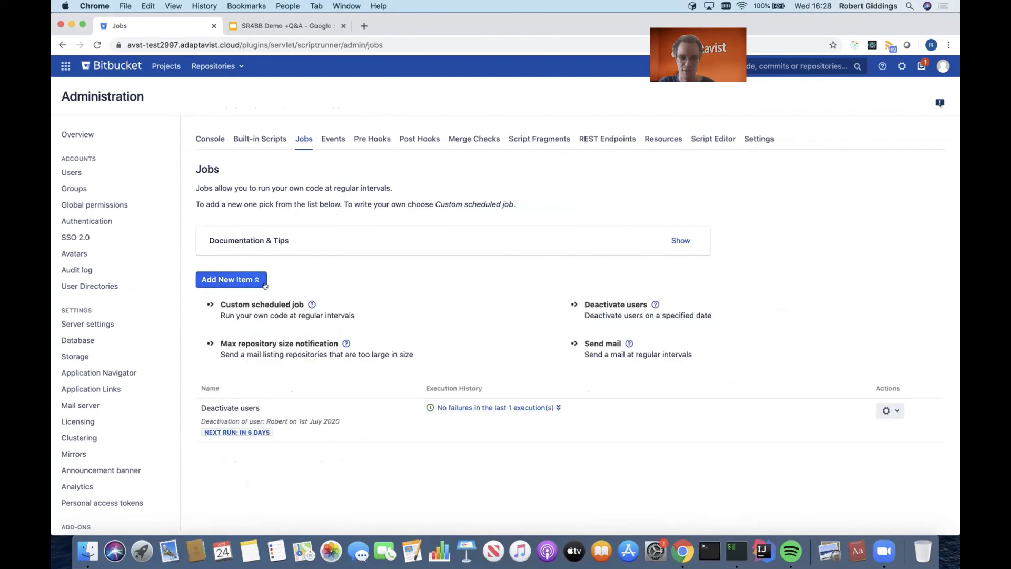
{"action": "left_click", "coordinate": [292, 307]}
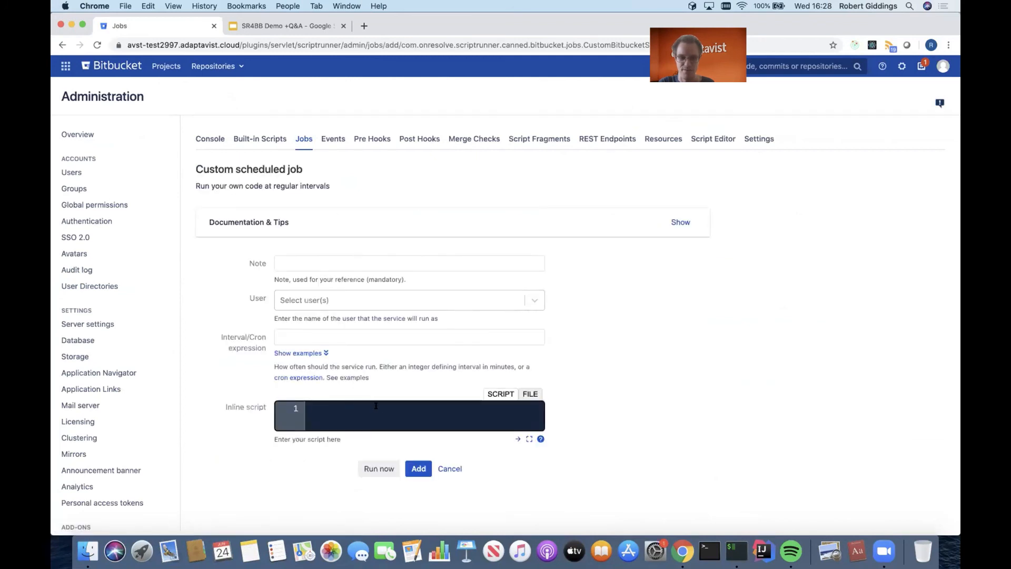
{"action": "left_click", "coordinate": [451, 468]}
{"action": "left_click", "coordinate": [262, 280]}
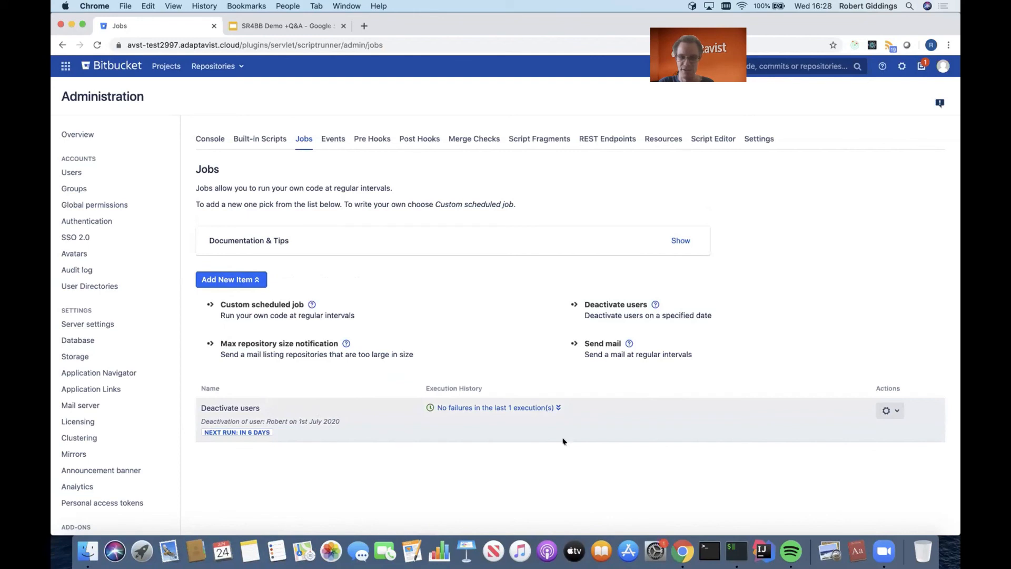
- Open the existing Deactivate users job for editing and run it immediately
{"action": "left_click", "coordinate": [898, 412]}
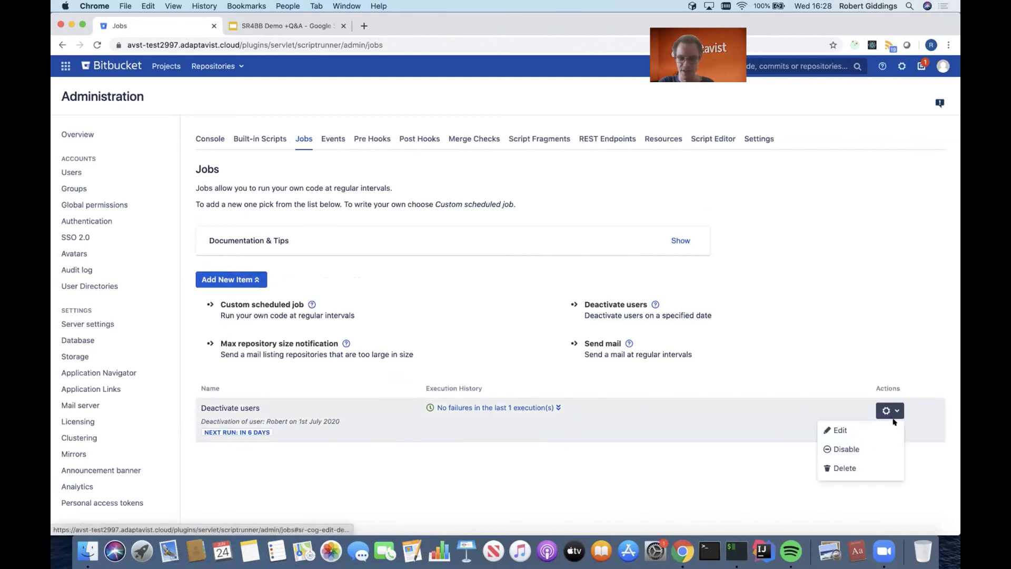
{"action": "left_click", "coordinate": [893, 425]}
{"action": "scroll", "coordinate": [890, 421], "scroll_direction": "down", "scroll_amount": 2}
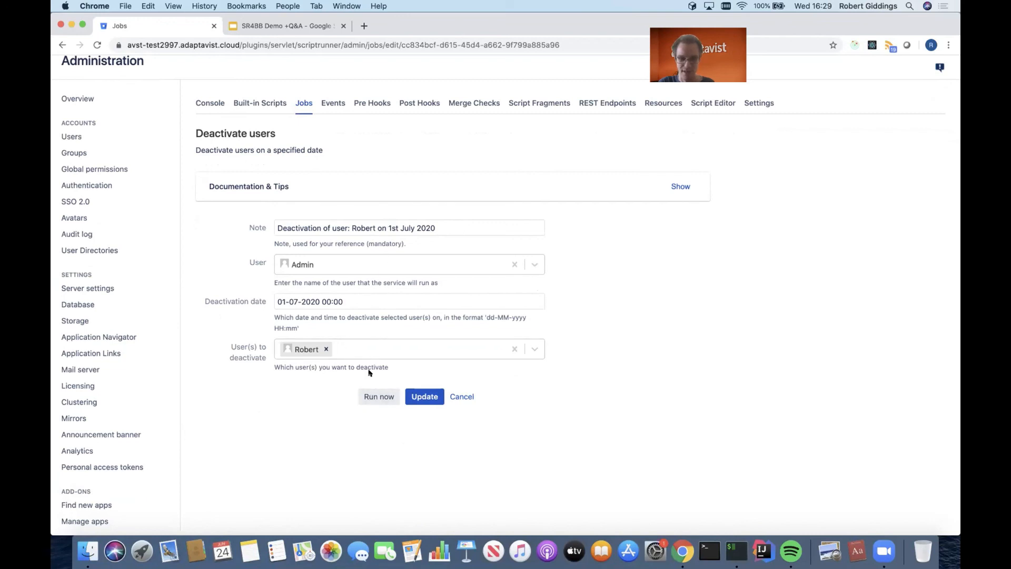
{"action": "left_click", "coordinate": [376, 397]}
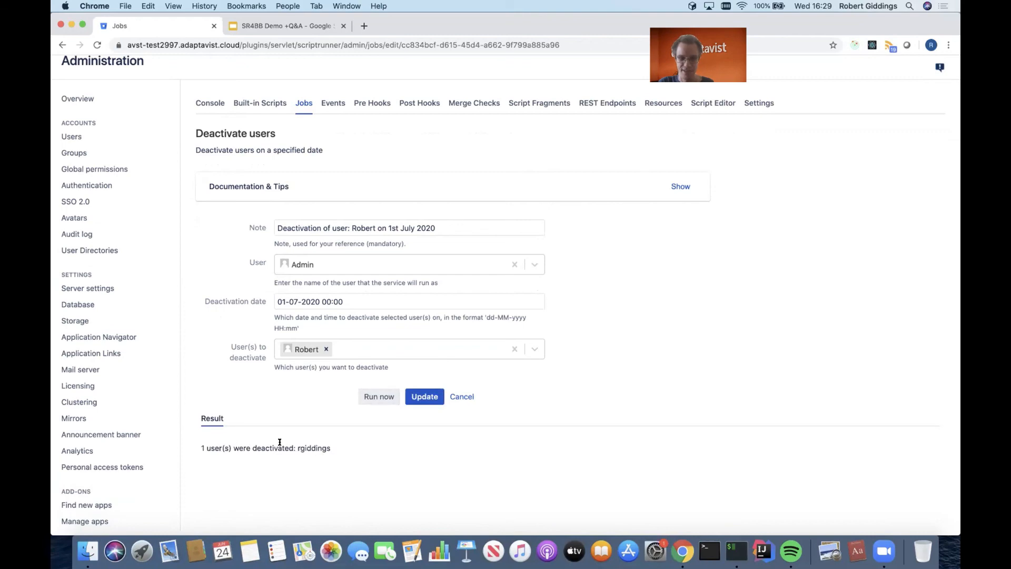
- Open the deactivated user's account from the Users administration and check its licence status
{"action": "scroll", "coordinate": [523, 406], "scroll_direction": "up", "scroll_amount": 2}
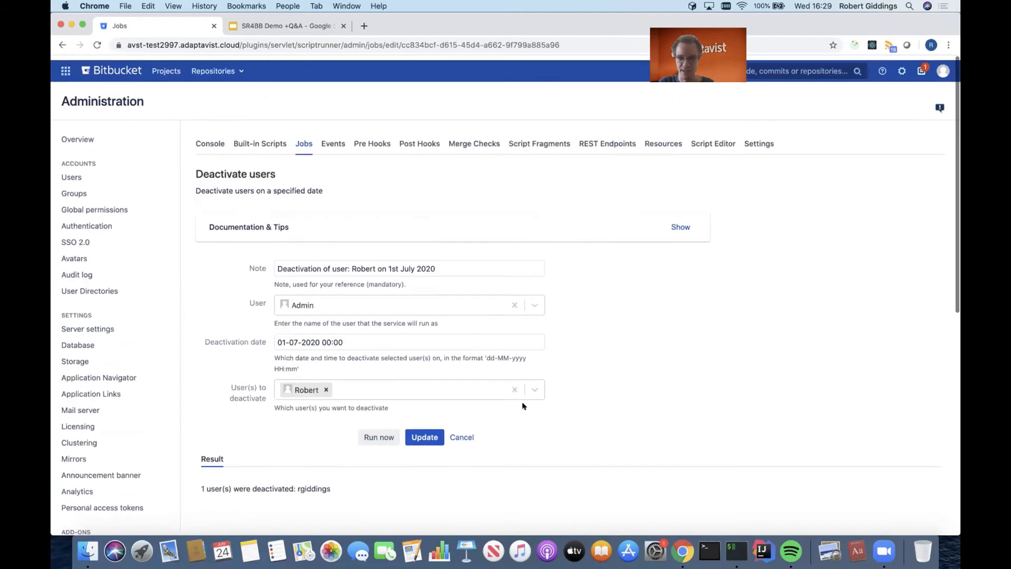
{"action": "left_click", "coordinate": [900, 66]}
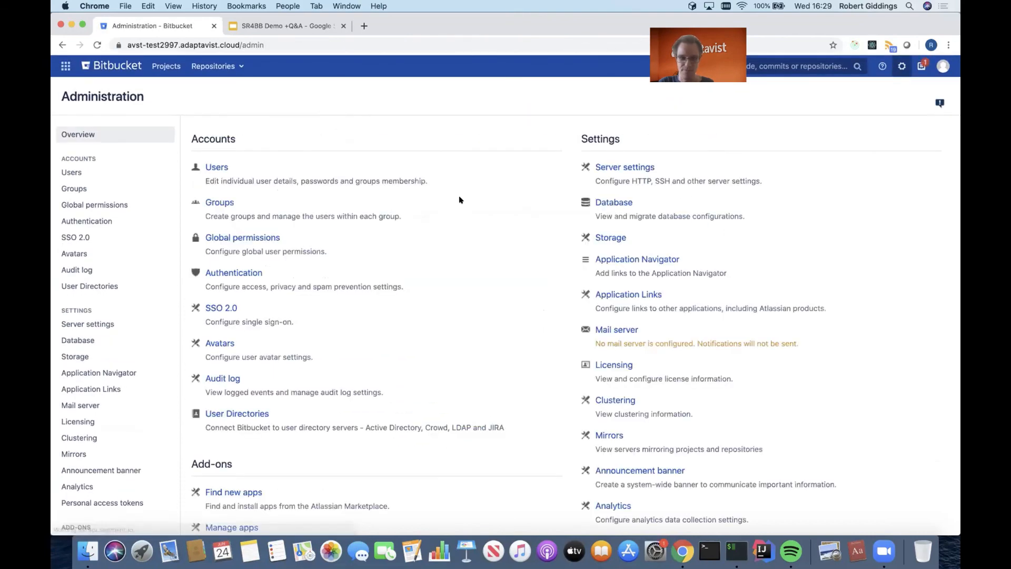
{"action": "left_click", "coordinate": [208, 166]}
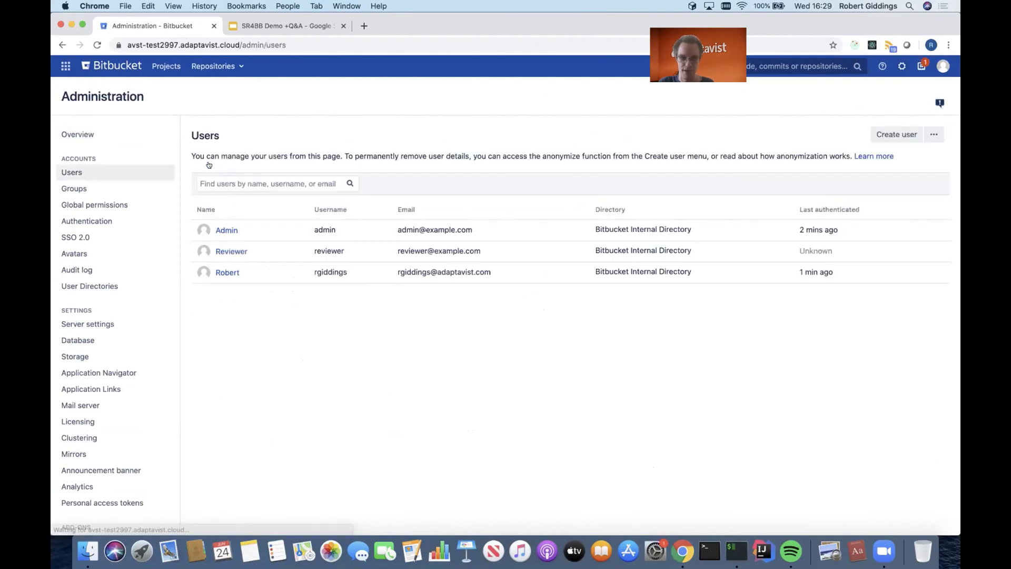
{"action": "left_click", "coordinate": [221, 275]}
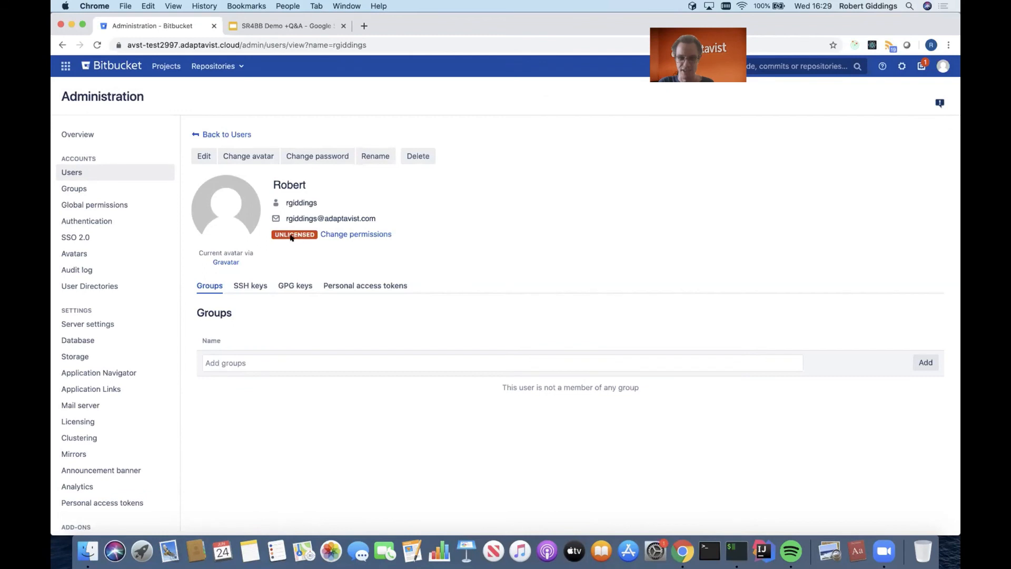
{"action": "mouse_move", "coordinate": [289, 238]}
- Delete the deactivated user's account and look over the user list
{"action": "left_click", "coordinate": [415, 155]}
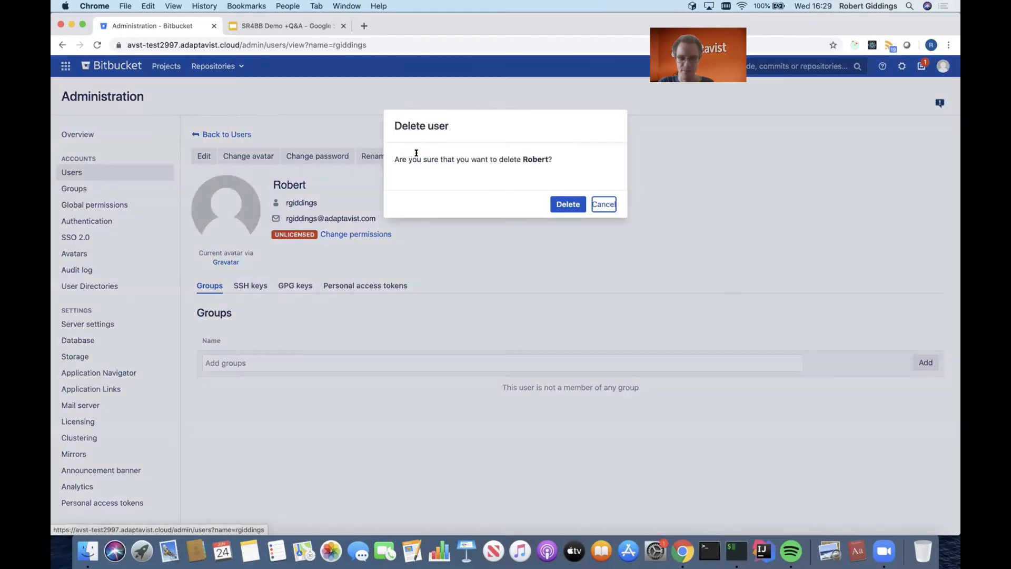
{"action": "left_click", "coordinate": [566, 203]}
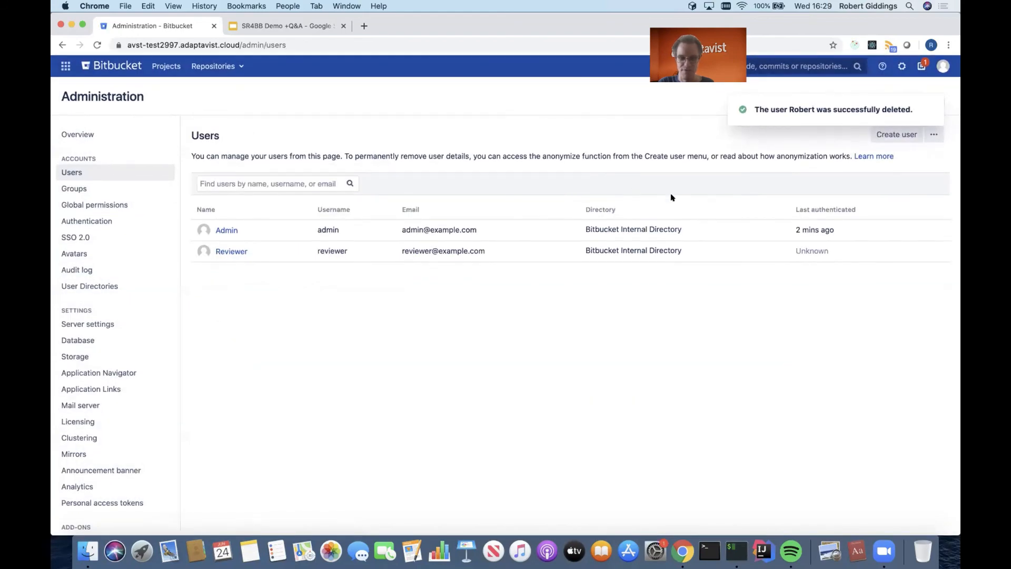
{"action": "scroll", "coordinate": [153, 322], "scroll_direction": "down", "scroll_amount": 2}
{"action": "scroll", "coordinate": [153, 322], "scroll_direction": "up", "scroll_amount": 2}
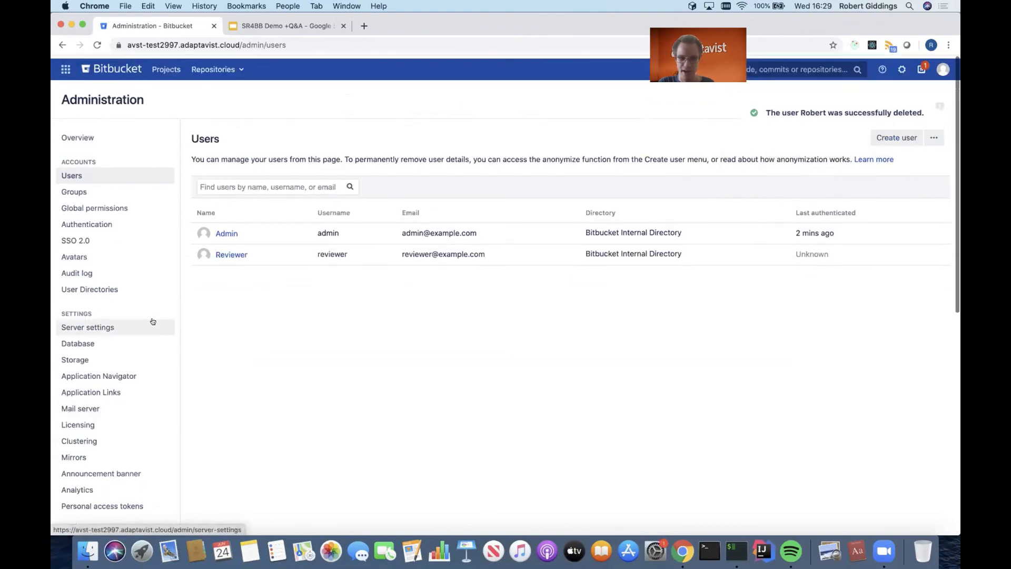
- Open ScriptRunner's built-in script "View and delete orphaned personal repositories" from the administration overview
{"action": "left_click", "coordinate": [894, 66]}
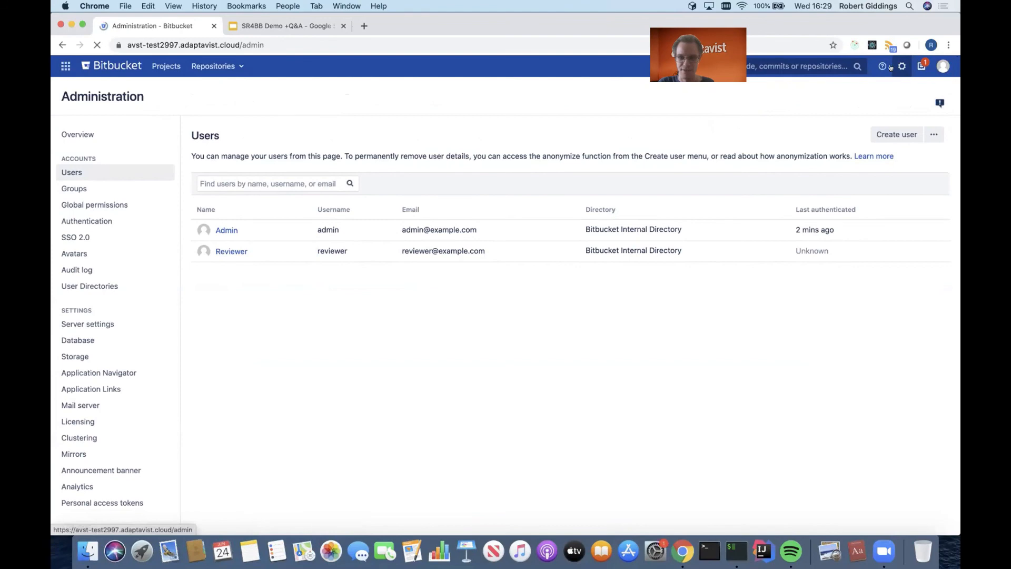
{"action": "scroll", "coordinate": [458, 268], "scroll_direction": "down", "scroll_amount": 6}
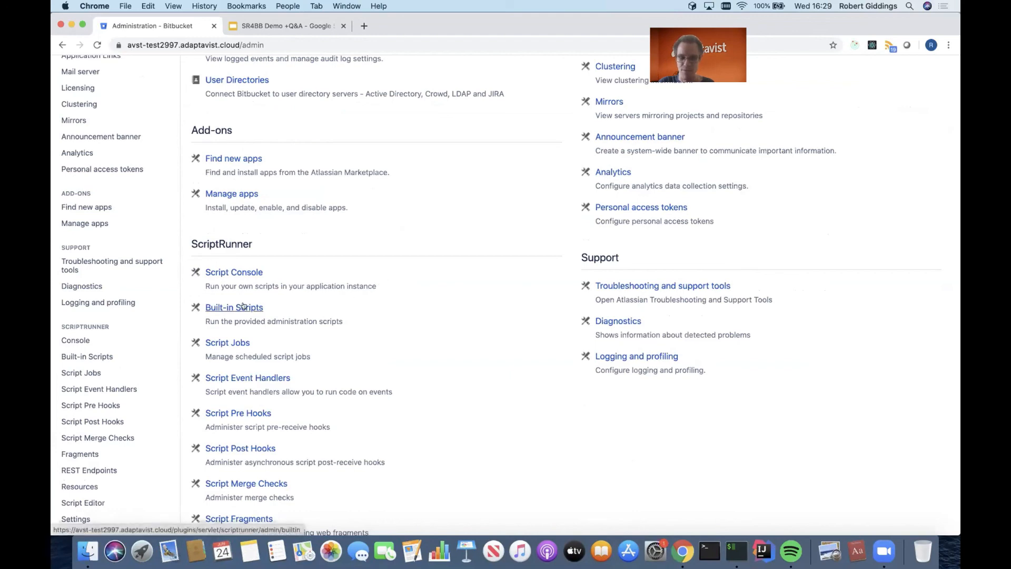
{"action": "left_click", "coordinate": [243, 307]}
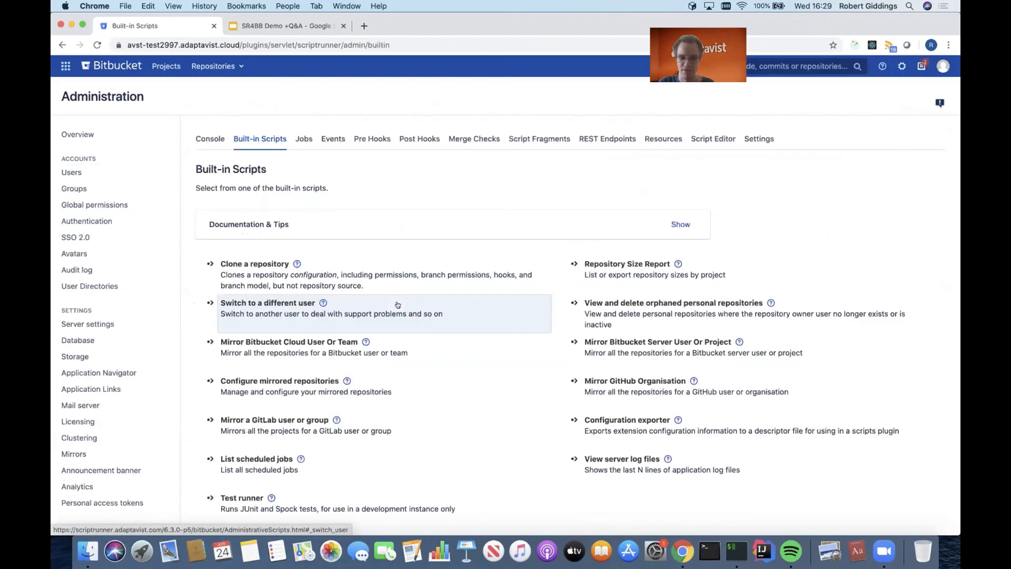
{"action": "scroll", "coordinate": [399, 335], "scroll_direction": "down", "scroll_amount": 2}
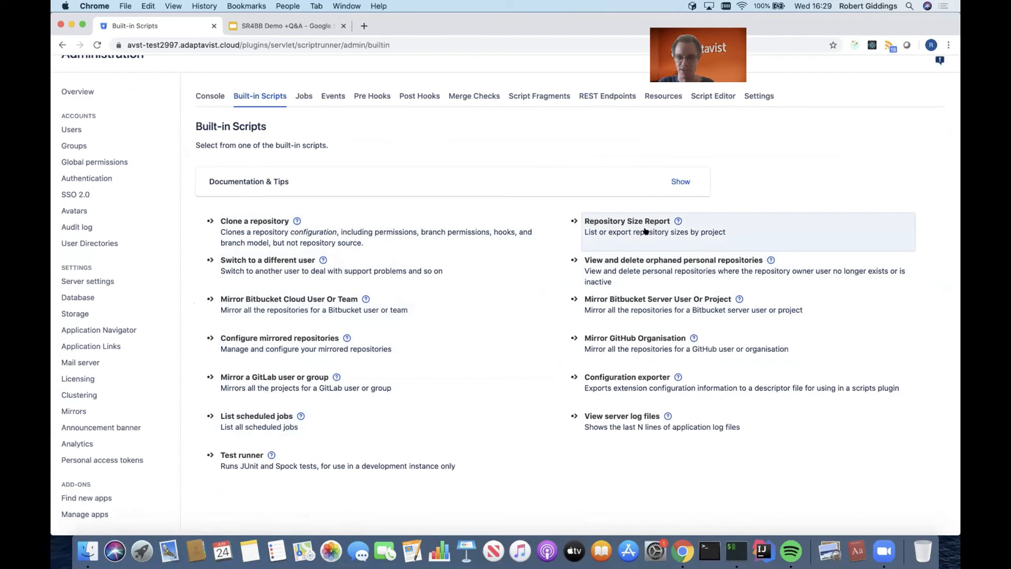
{"action": "left_click", "coordinate": [647, 266]}
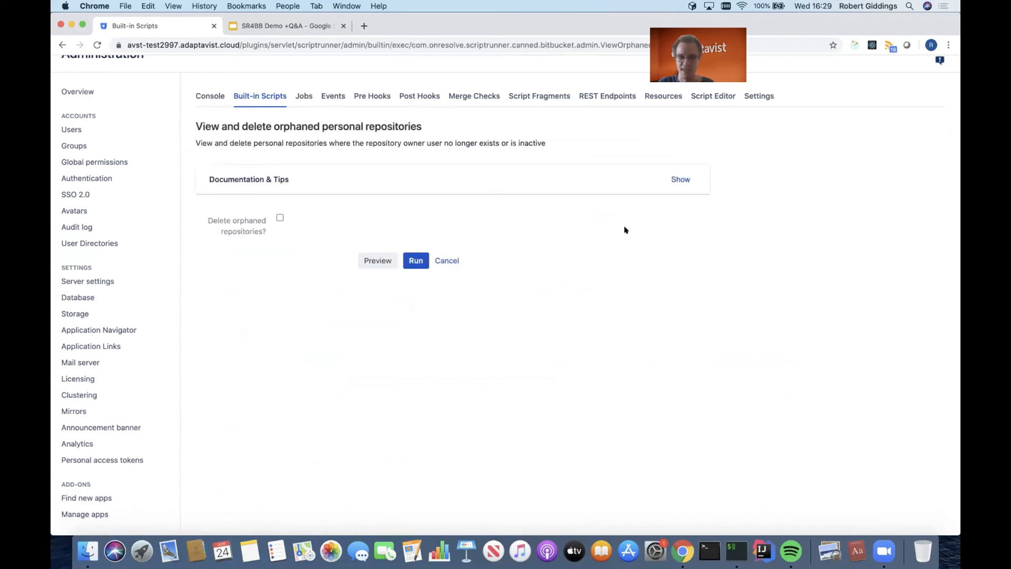
- Preview the orphaned personal repositories, inspect the listed repository in its own tab and close that tab
{"action": "left_click", "coordinate": [372, 260]}
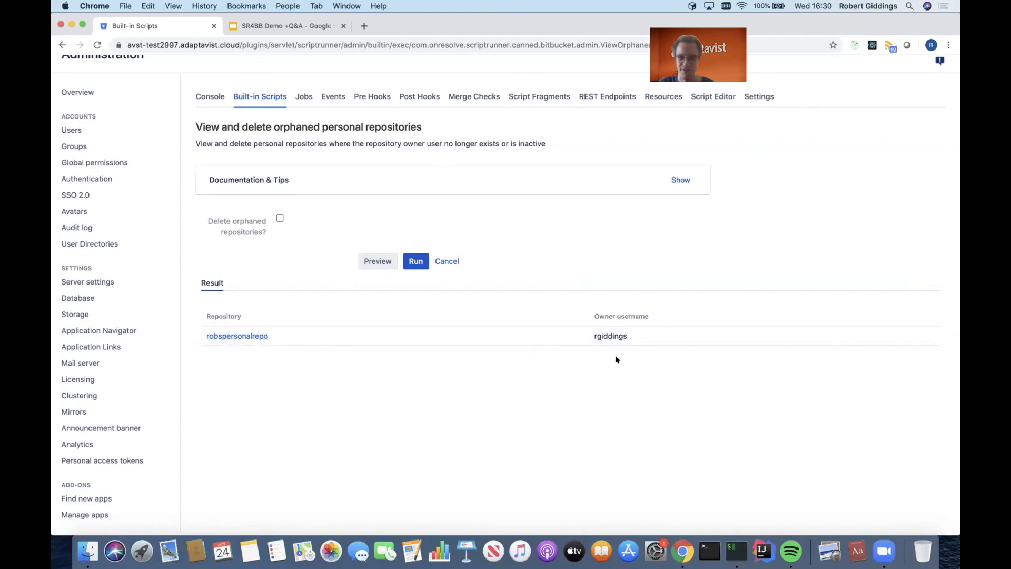
{"action": "left_click", "coordinate": [248, 335]}
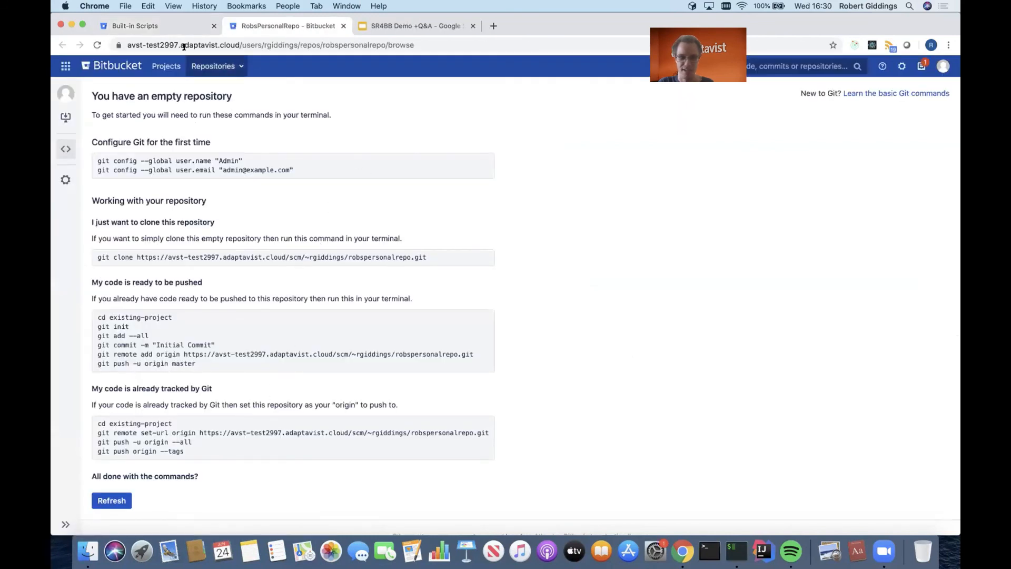
{"action": "left_click", "coordinate": [343, 26]}
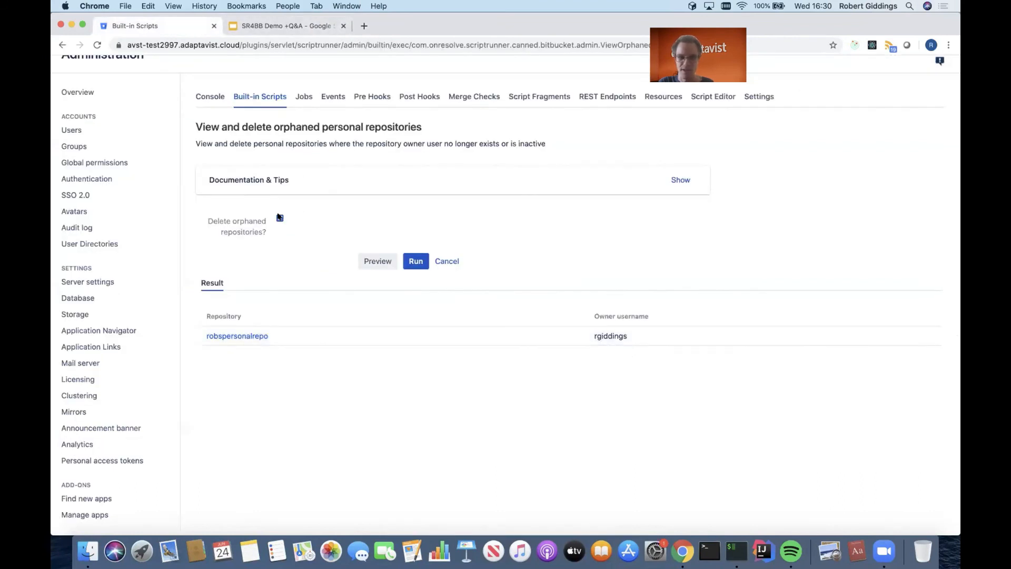
- Run the script with "Delete orphaned repositories?" enabled and check the listed repository's link in its own tab
{"action": "left_click", "coordinate": [279, 218]}
{"action": "left_click", "coordinate": [415, 259]}
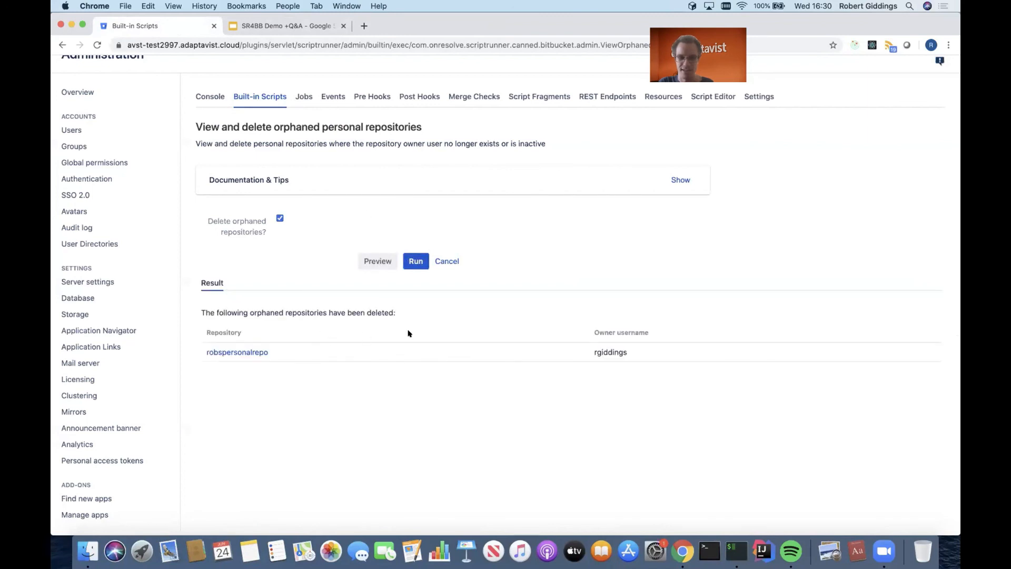
{"action": "left_click", "coordinate": [254, 352]}
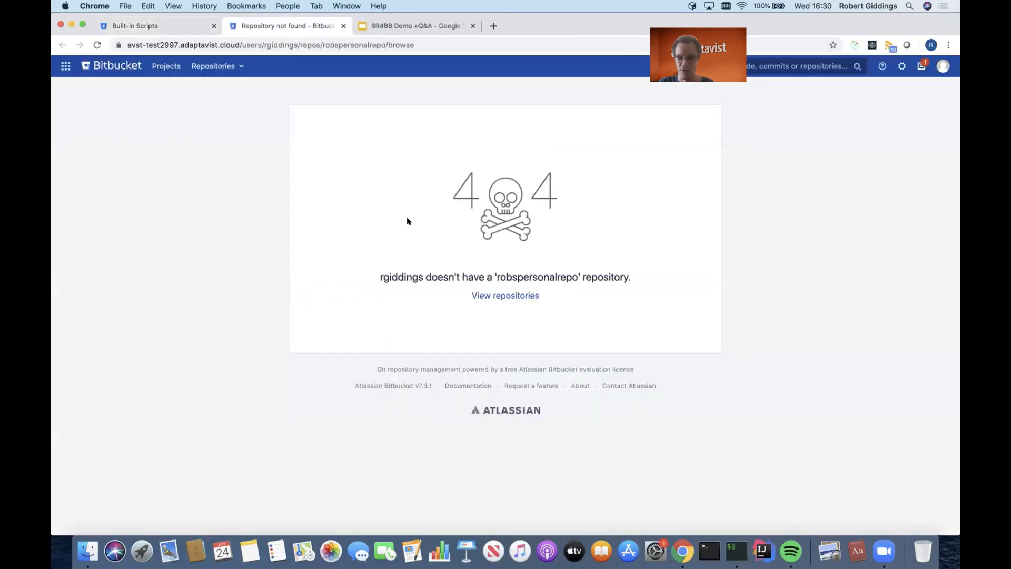
{"action": "left_click", "coordinate": [343, 27]}
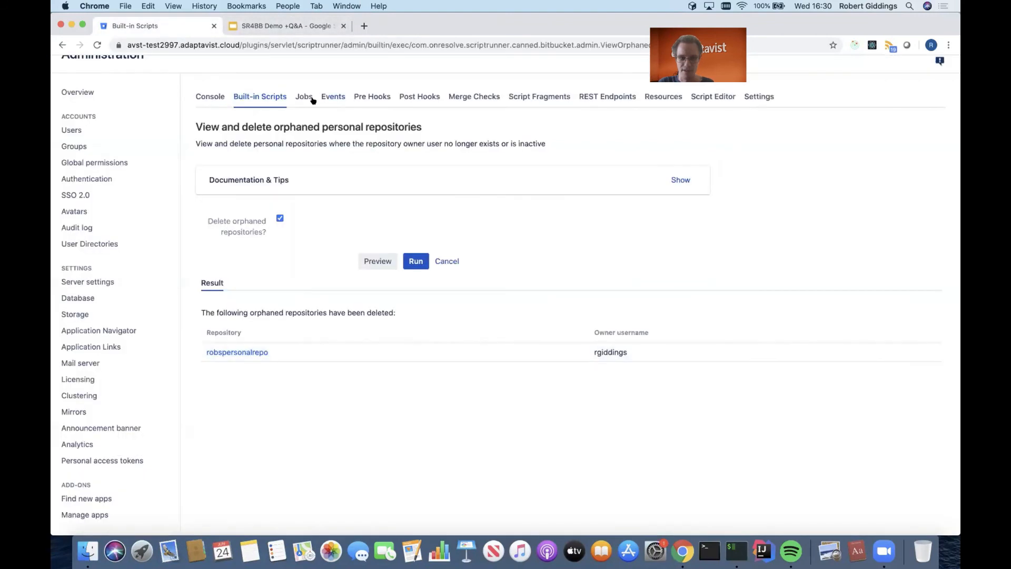